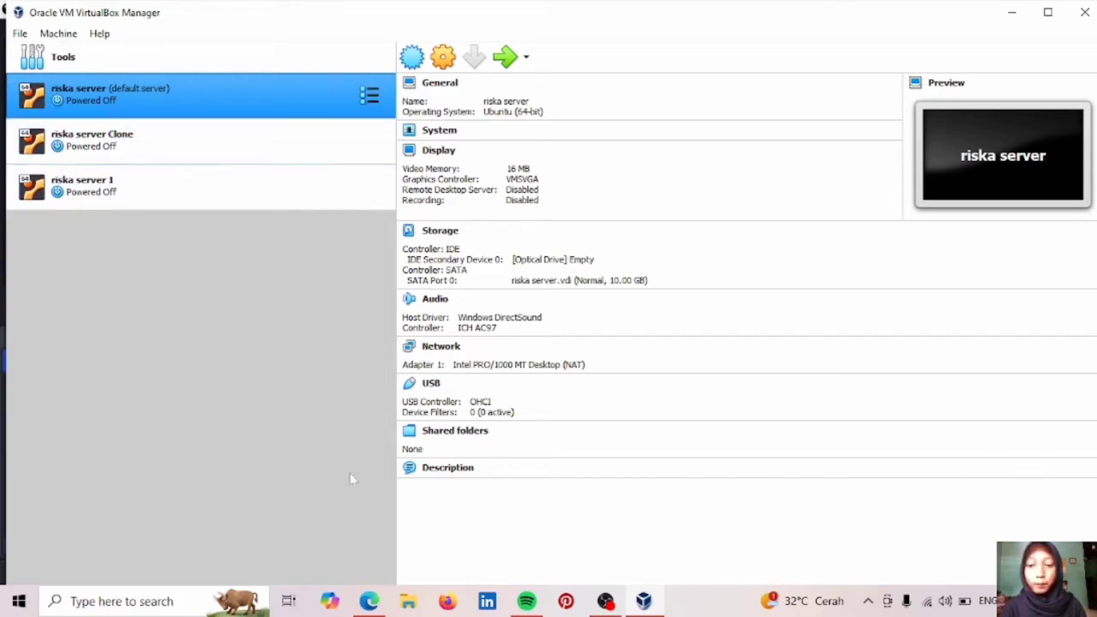
After glancing at the networking PDF, review riska server's advanced adapter options without changes.
click(369, 601)
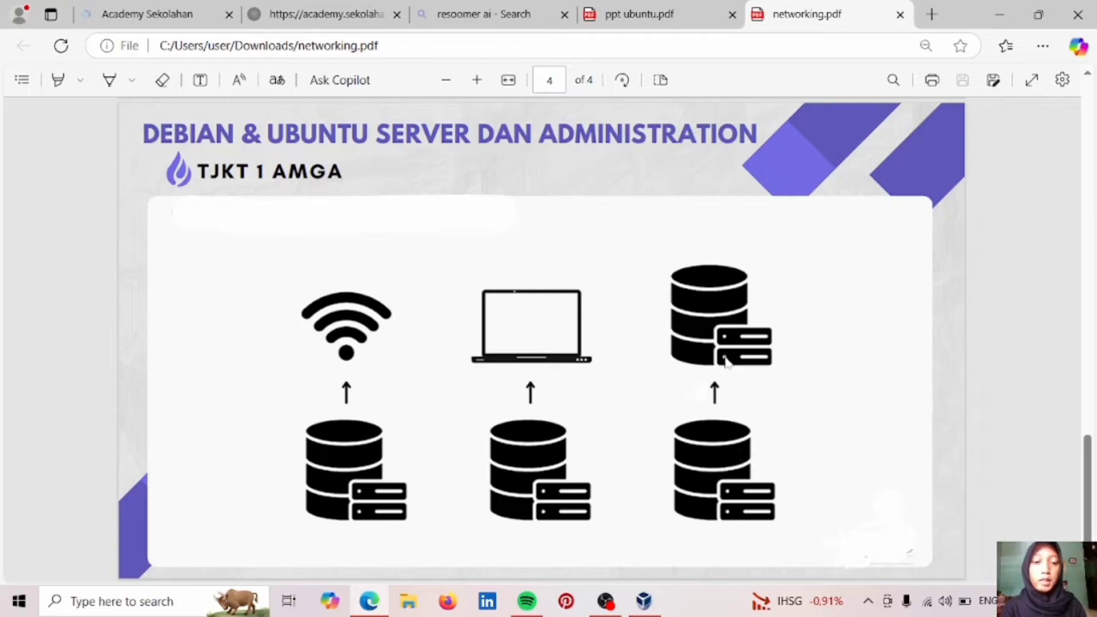
click(645, 602)
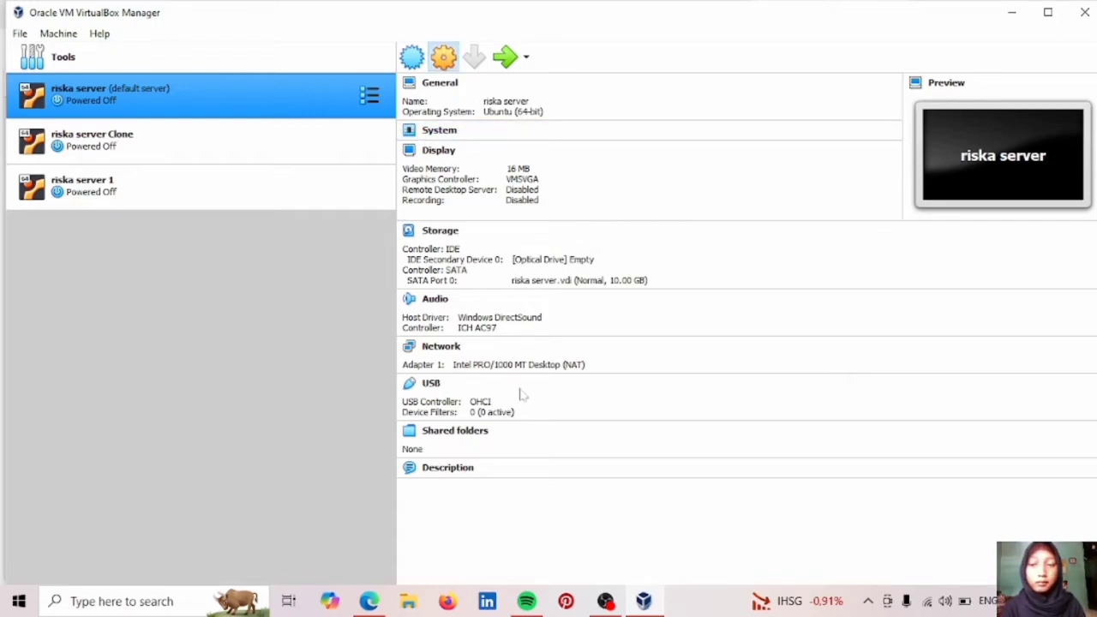
click(444, 56)
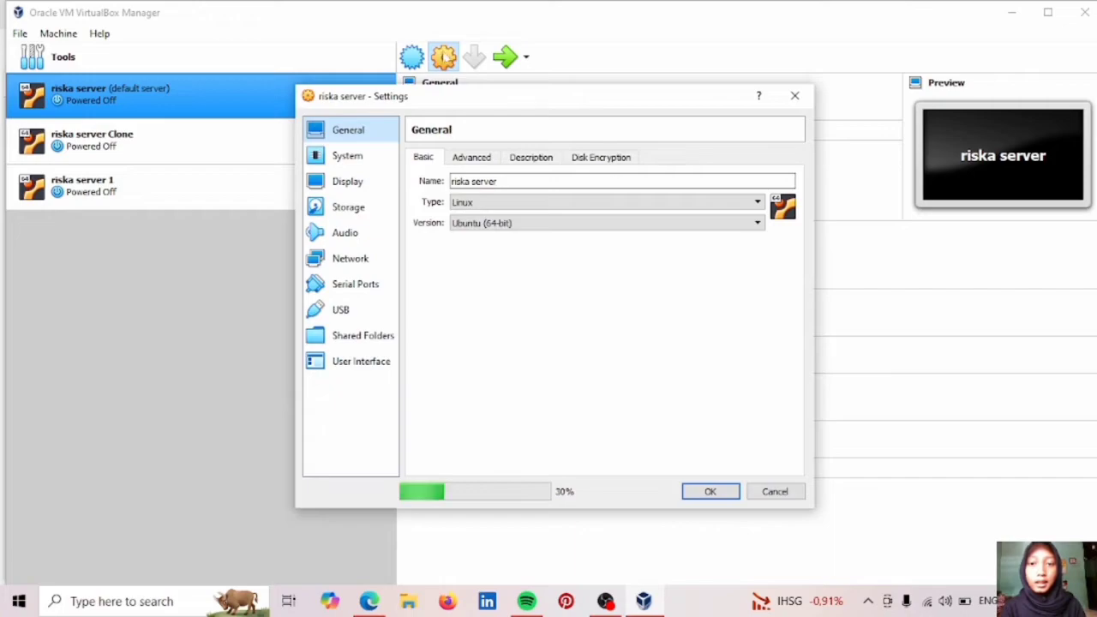
click(363, 261)
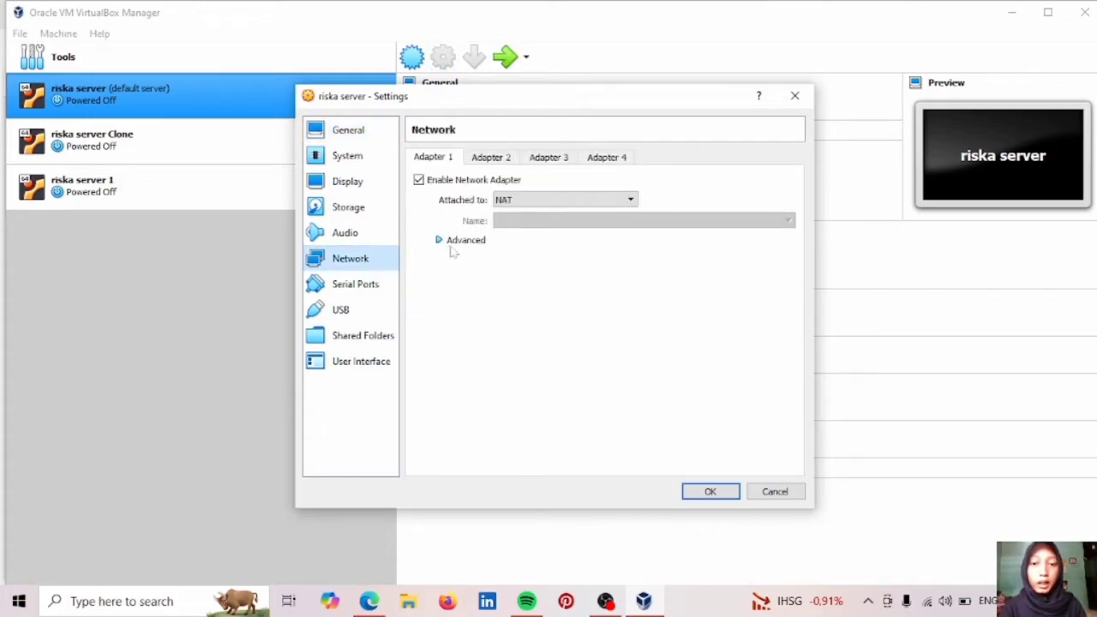
click(475, 244)
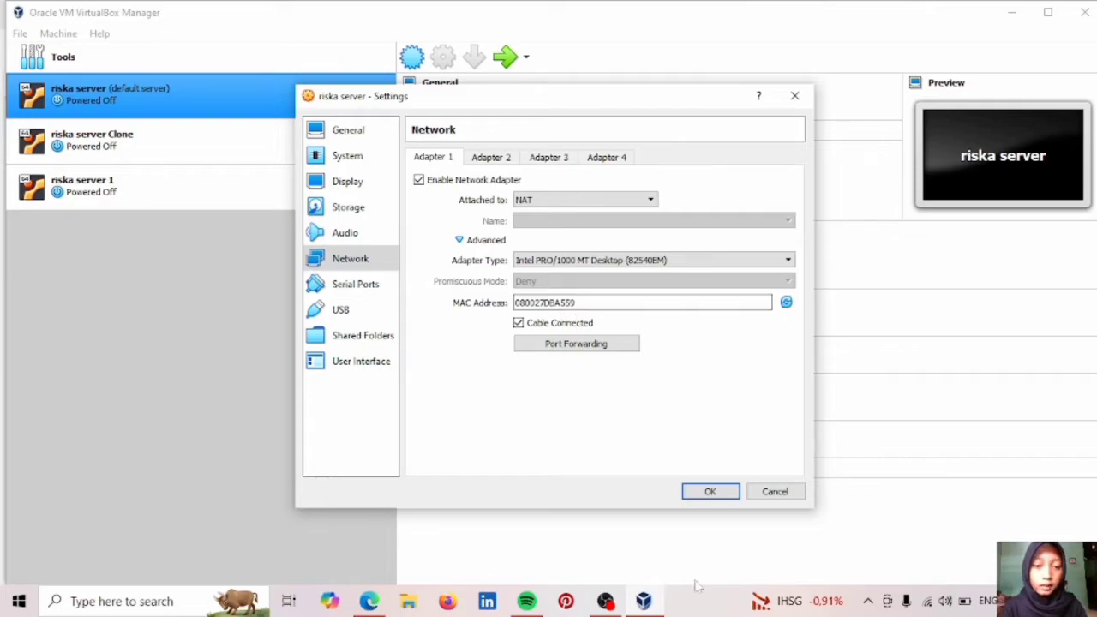
click(708, 492)
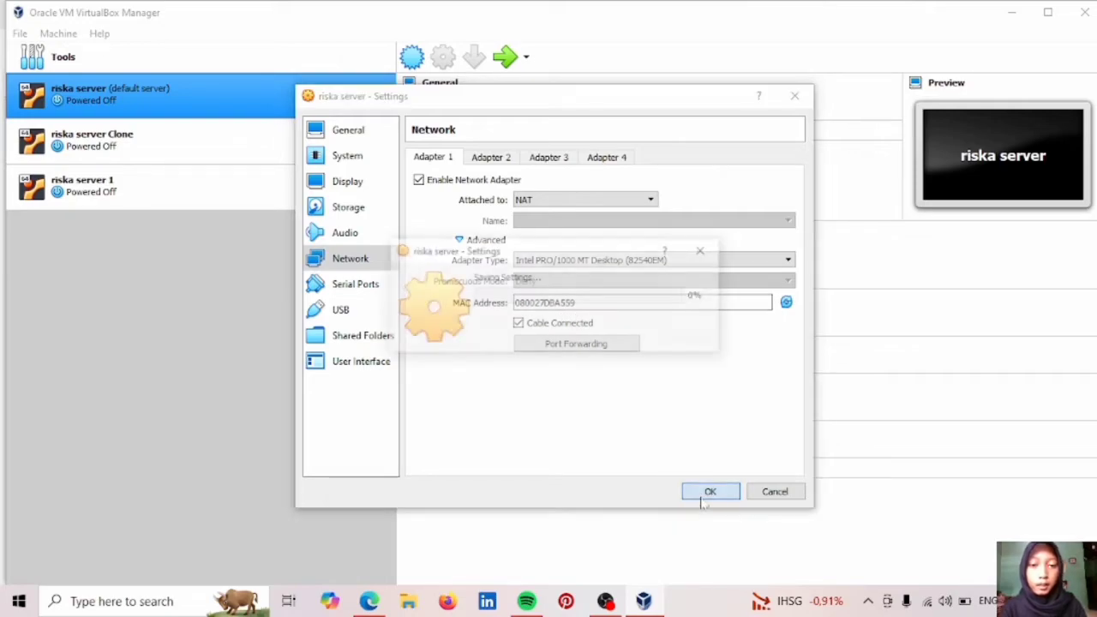
Review riska server Clone's advanced network adapter options and close without changes.
click(222, 135)
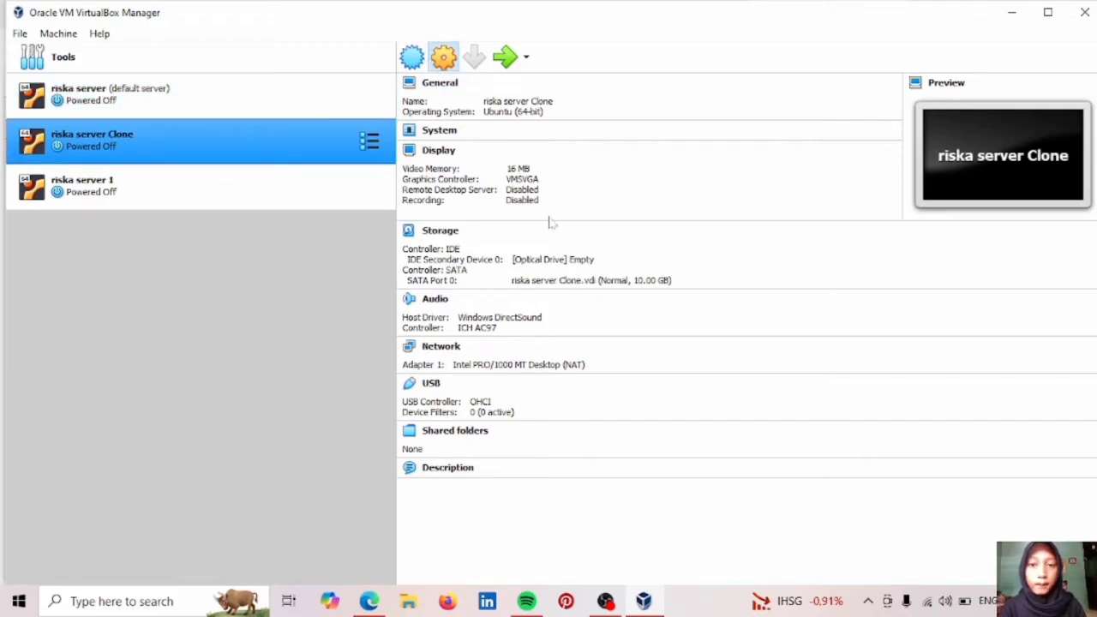
key(ctrl+s)
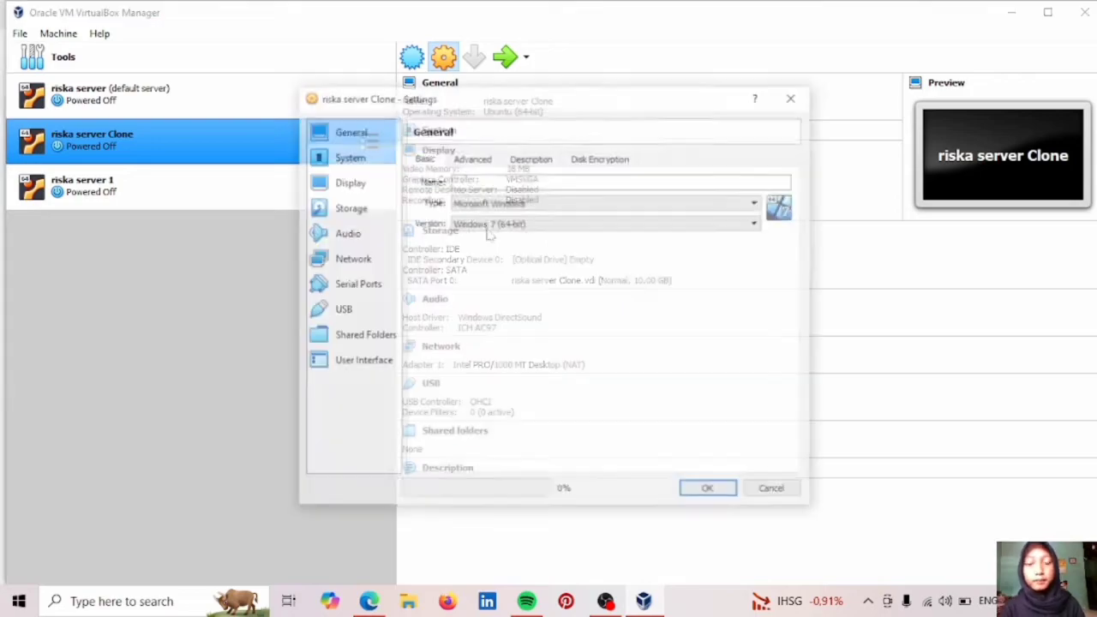
click(359, 262)
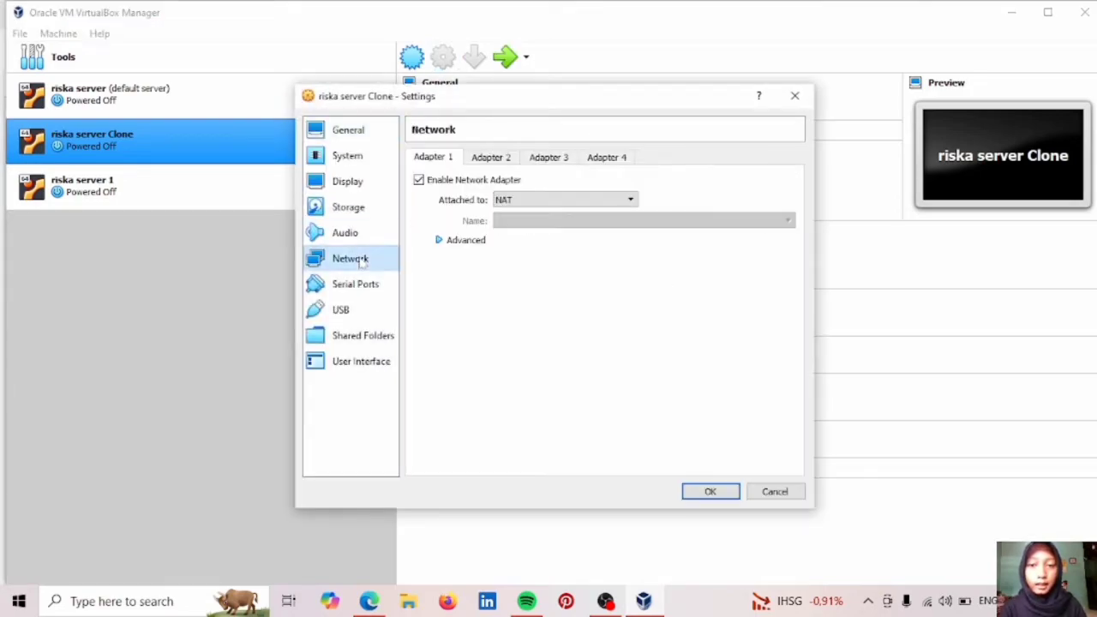
click(474, 245)
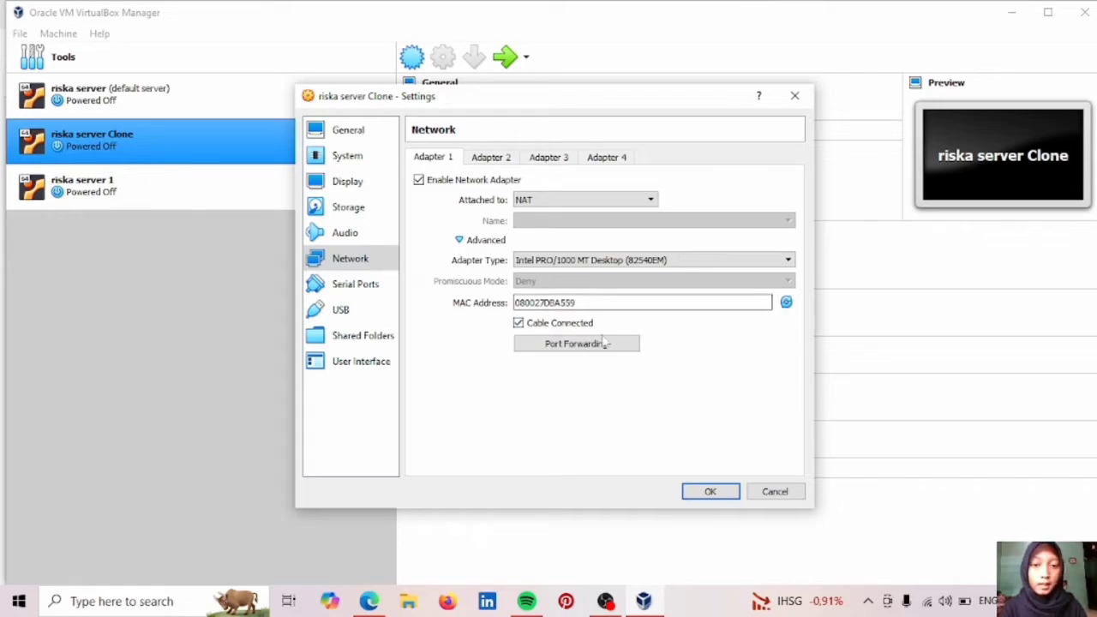
click(711, 491)
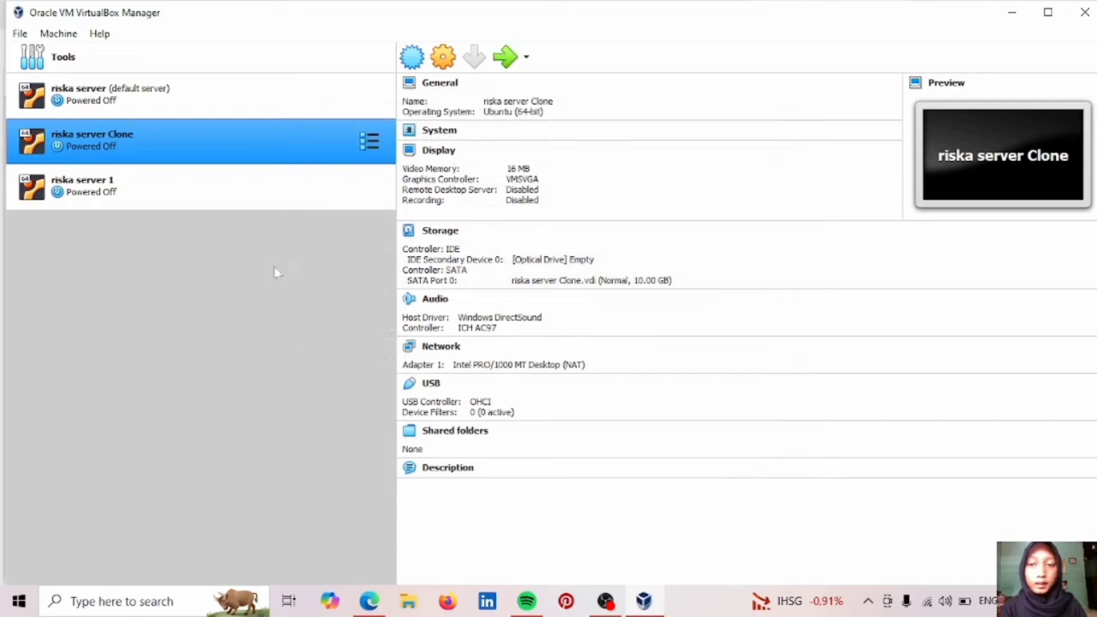
Review riska server 1's advanced network adapter options and close without changes.
click(260, 188)
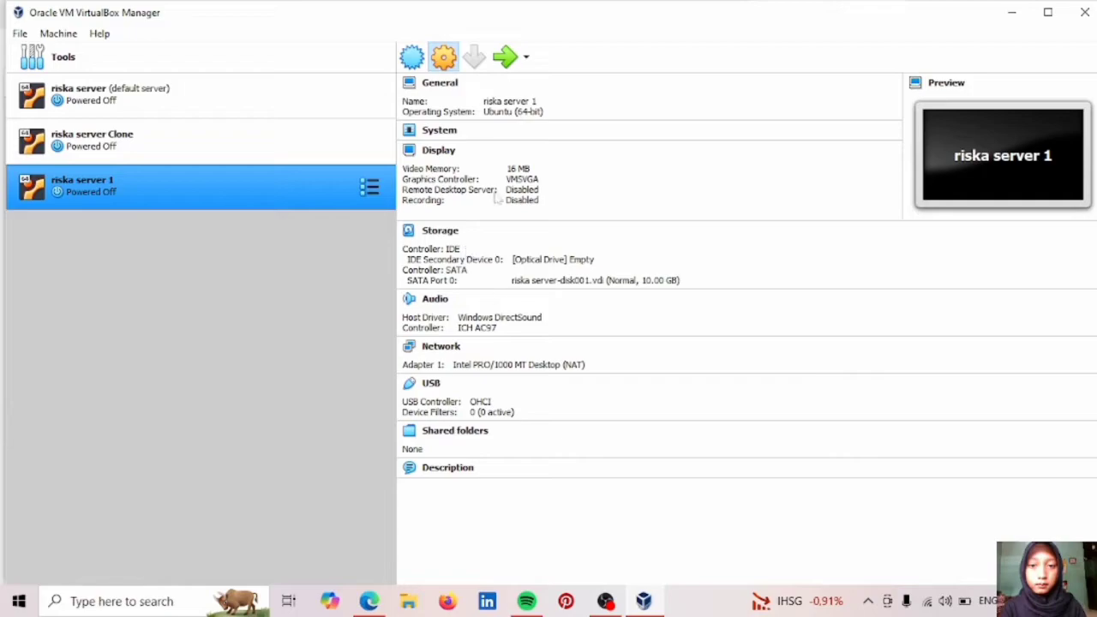
click(351, 264)
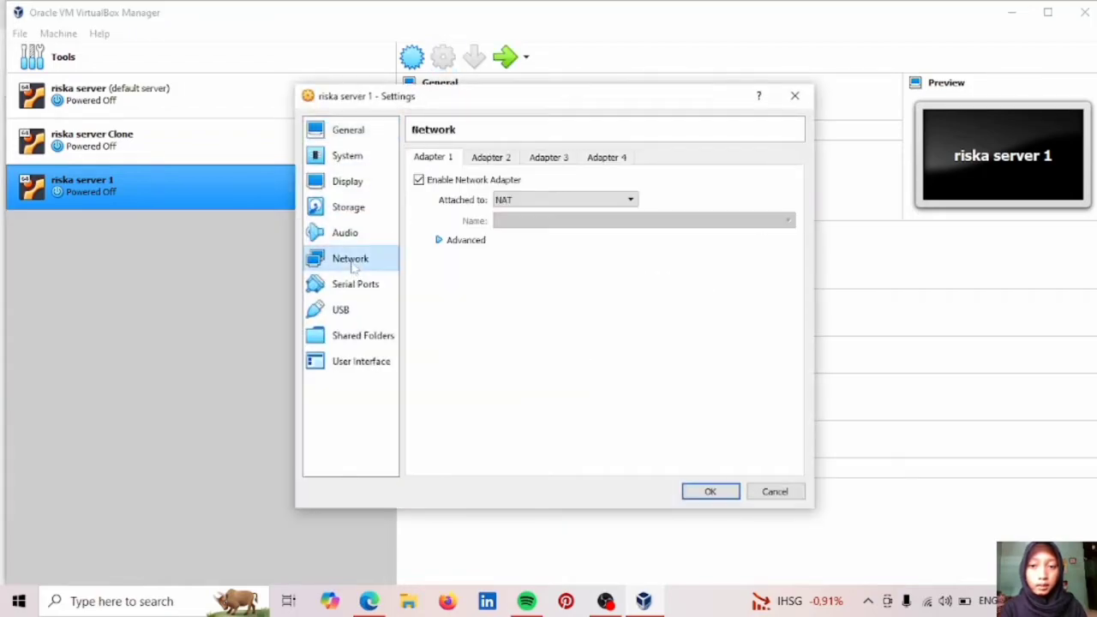
click(444, 246)
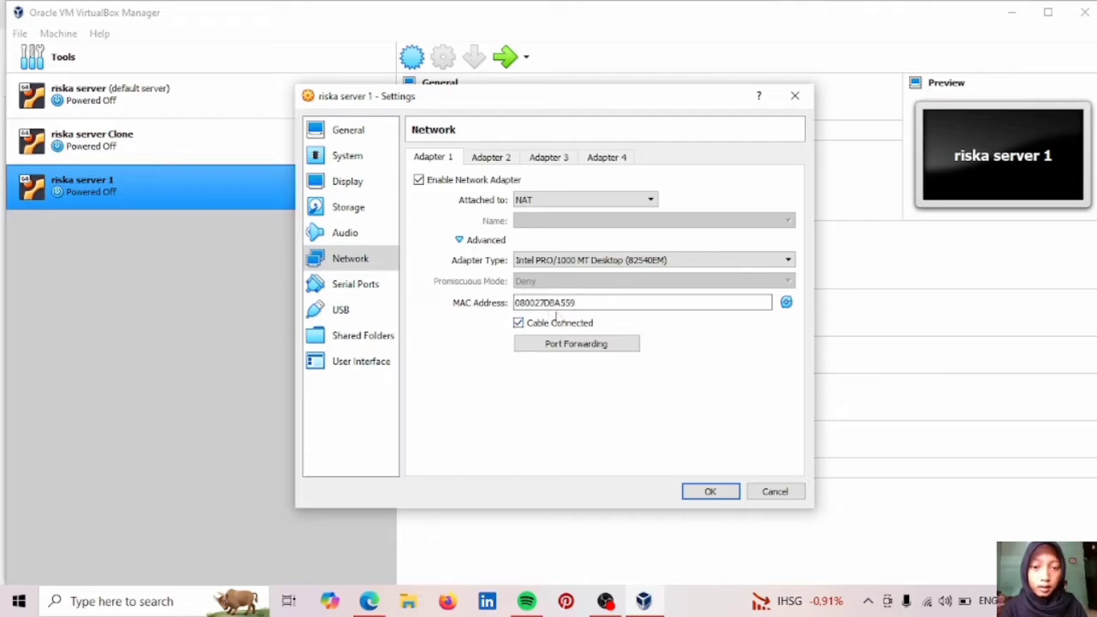
click(709, 492)
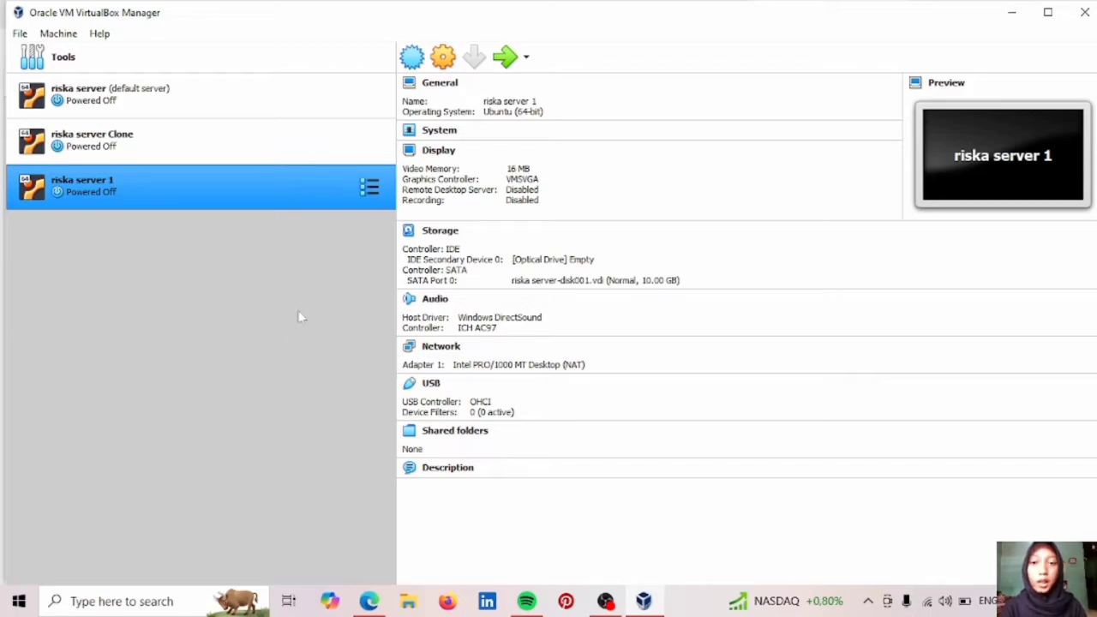
Generate and save a new random MAC address for riska server Clone's adapter.
click(262, 156)
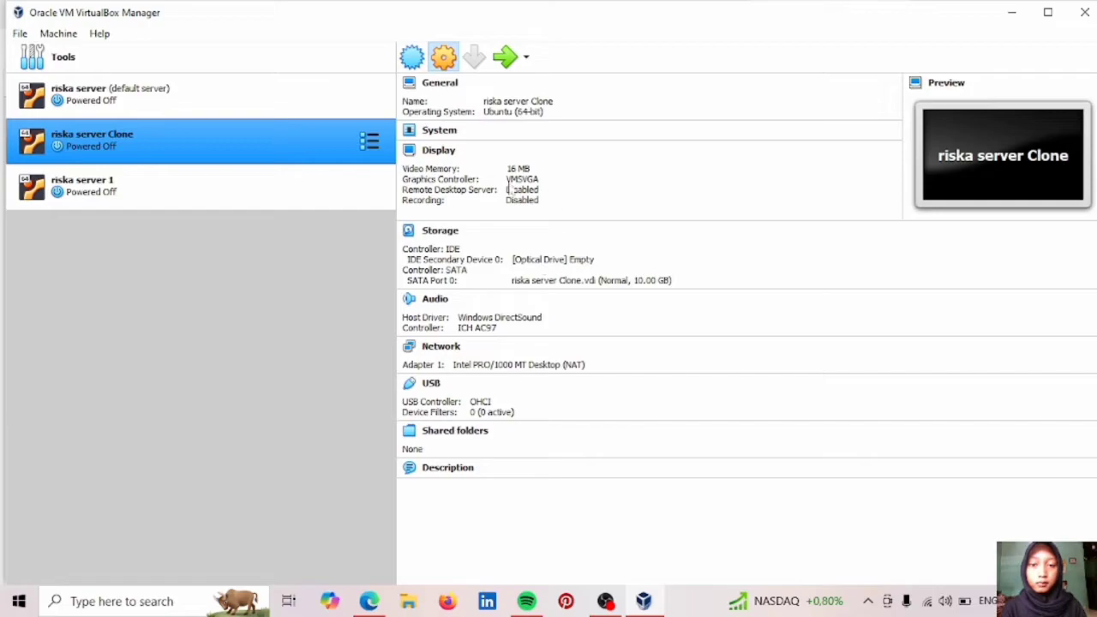
key(ctrl+s)
click(363, 260)
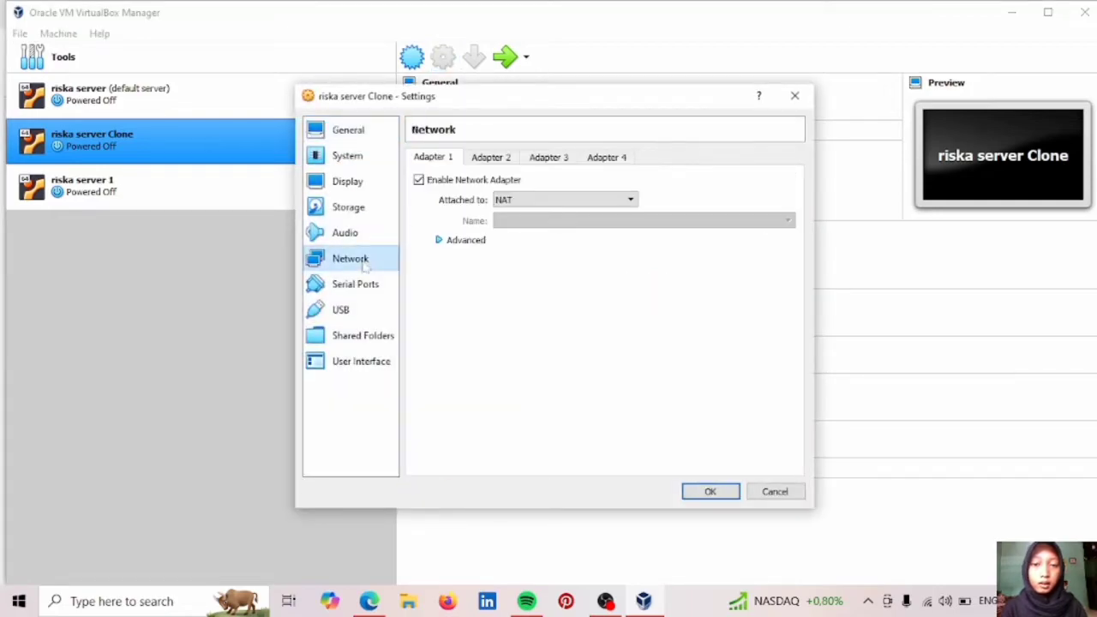
click(459, 243)
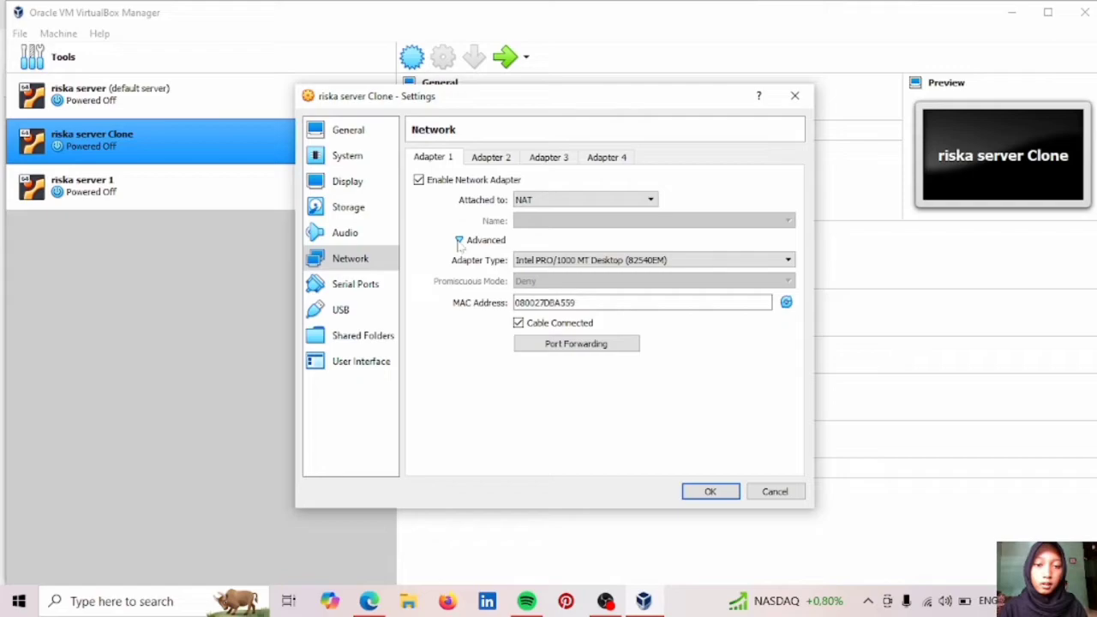
click(786, 303)
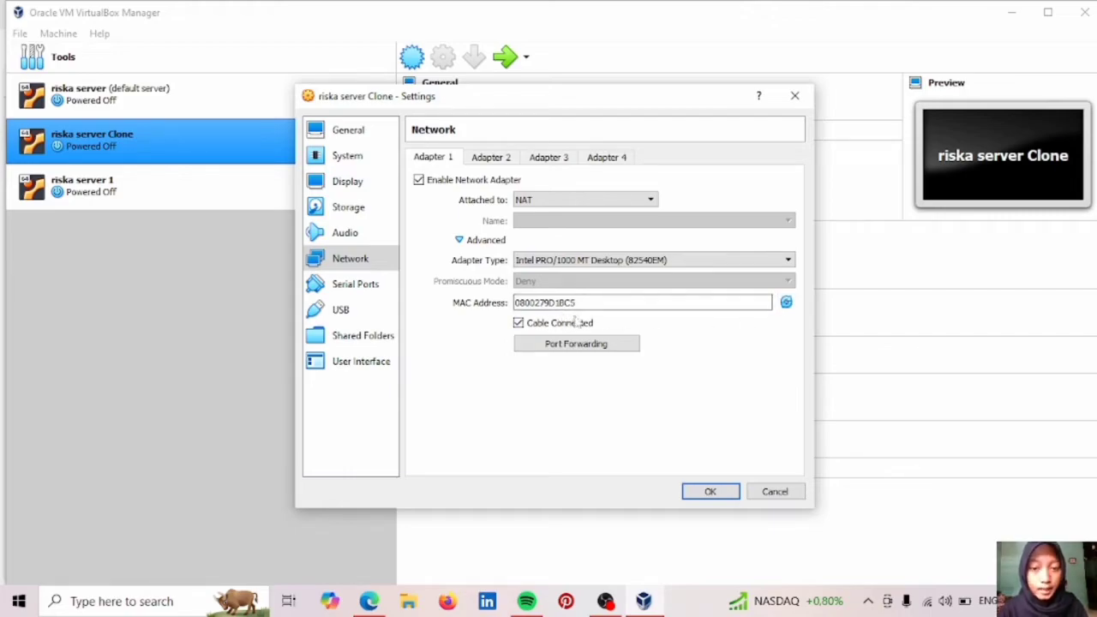
click(710, 491)
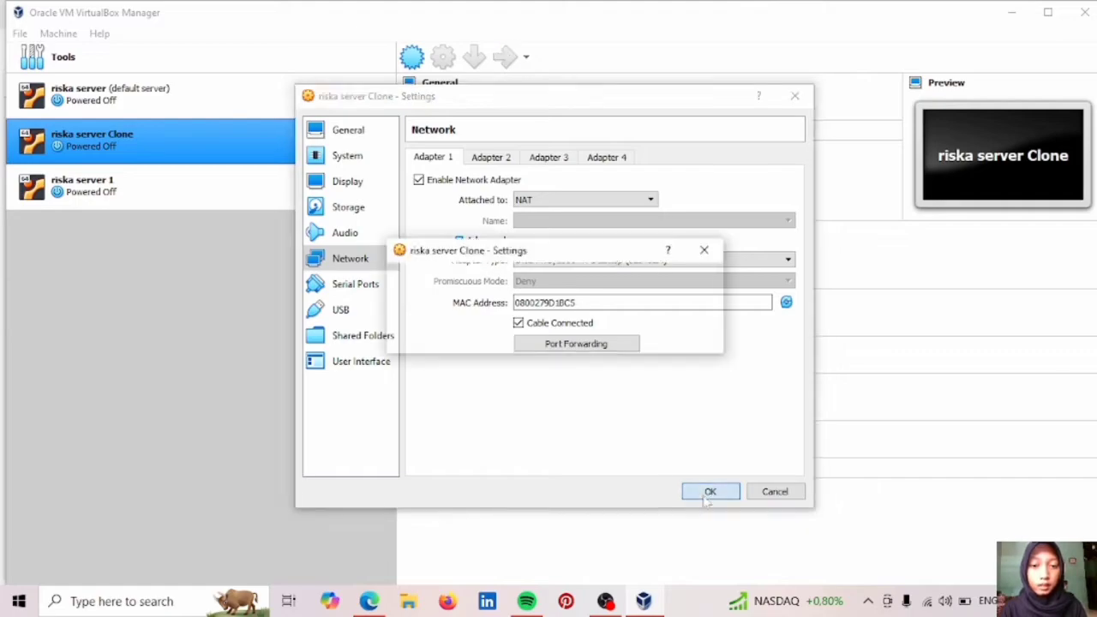
Generate and save a new random MAC address for riska server 1, then view its details.
click(123, 184)
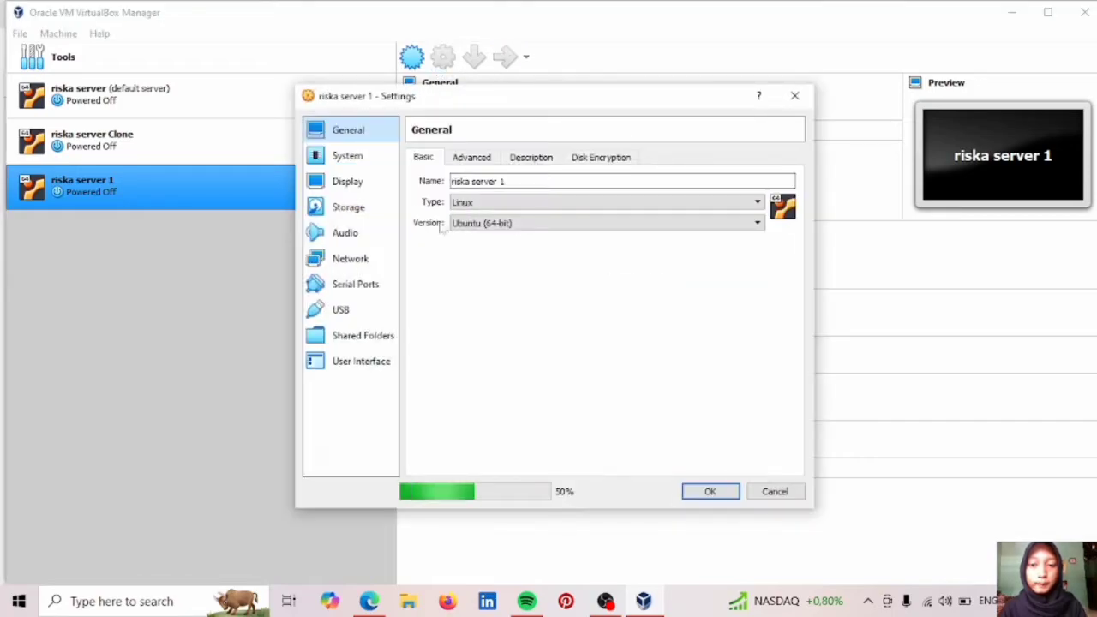
click(367, 261)
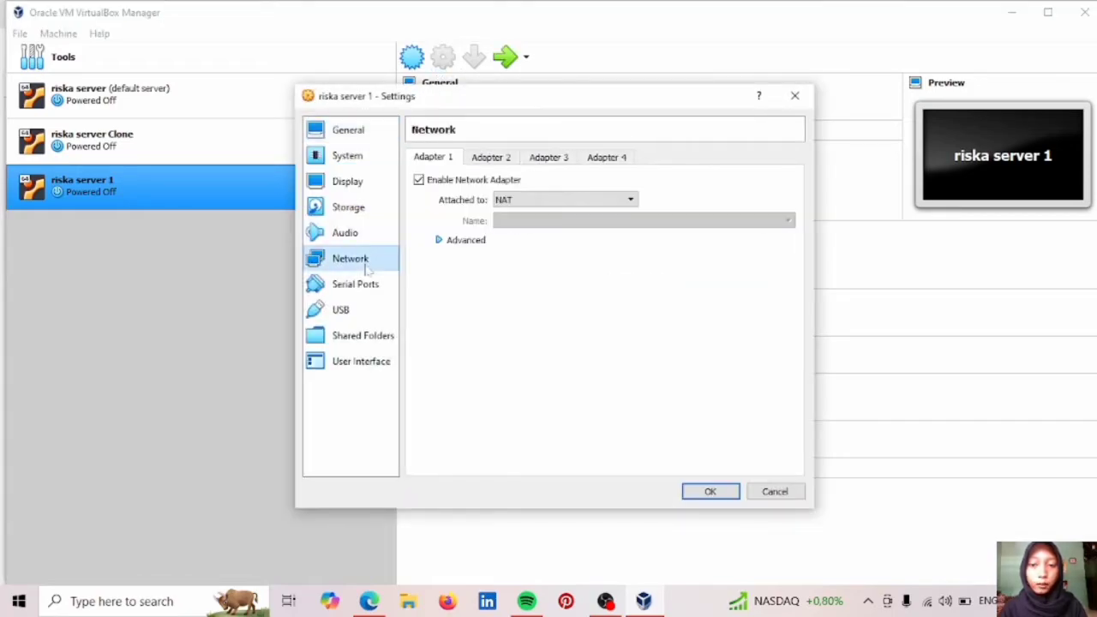
click(463, 244)
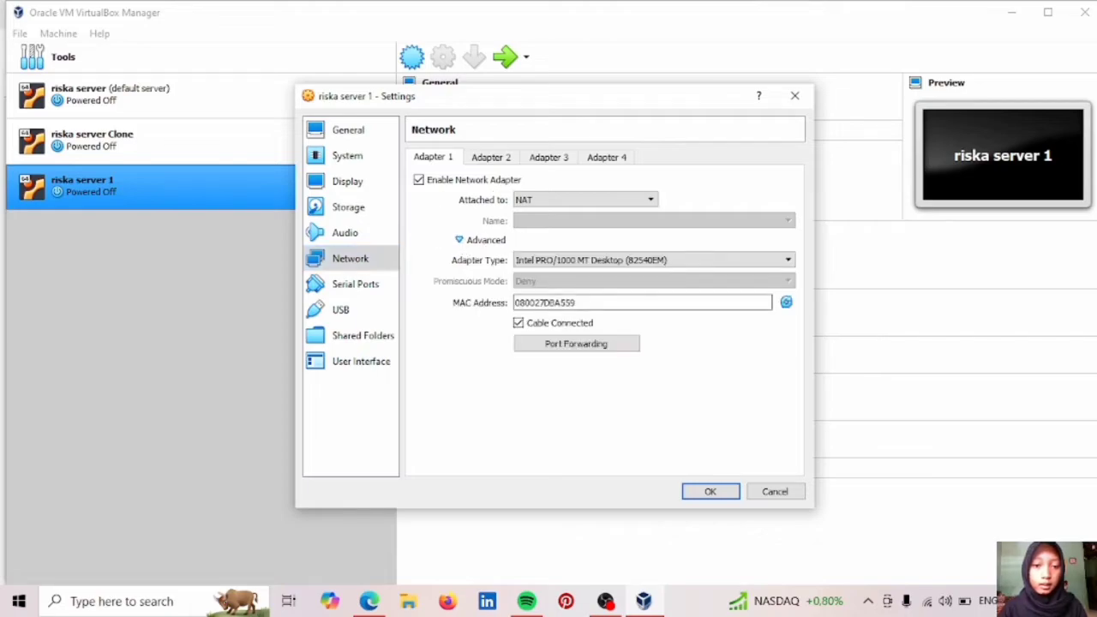
click(786, 303)
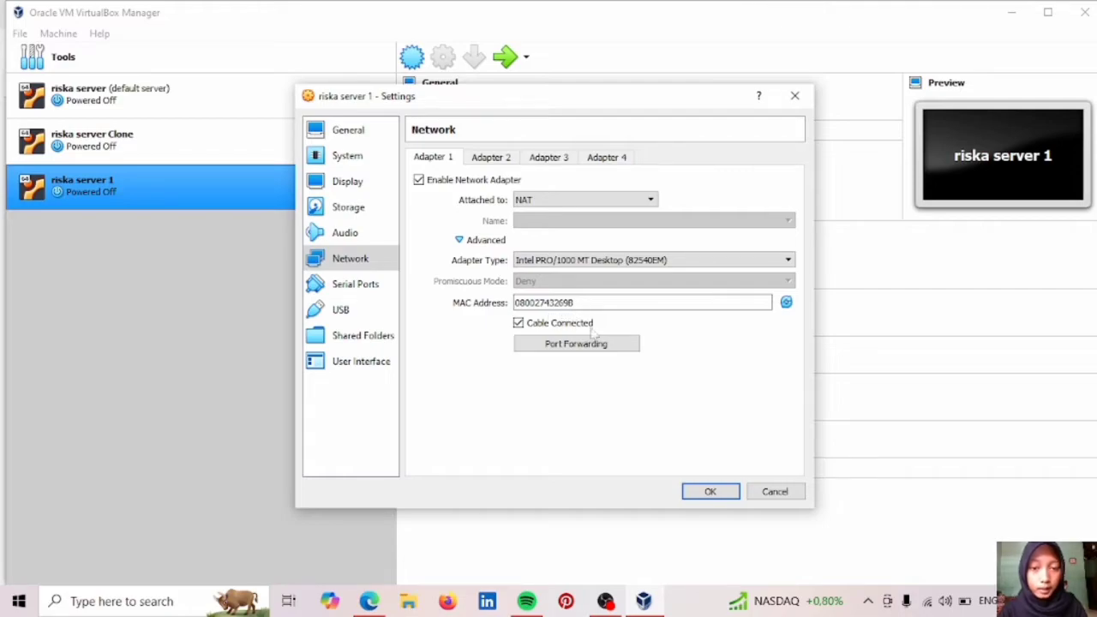
click(712, 491)
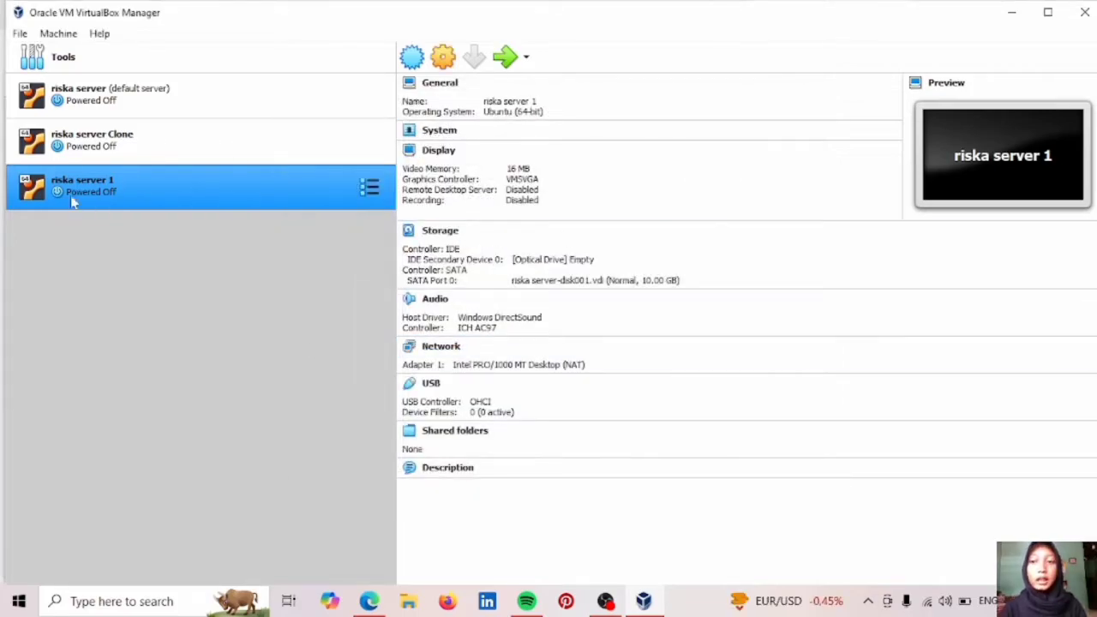
ctrl+click(111, 88)
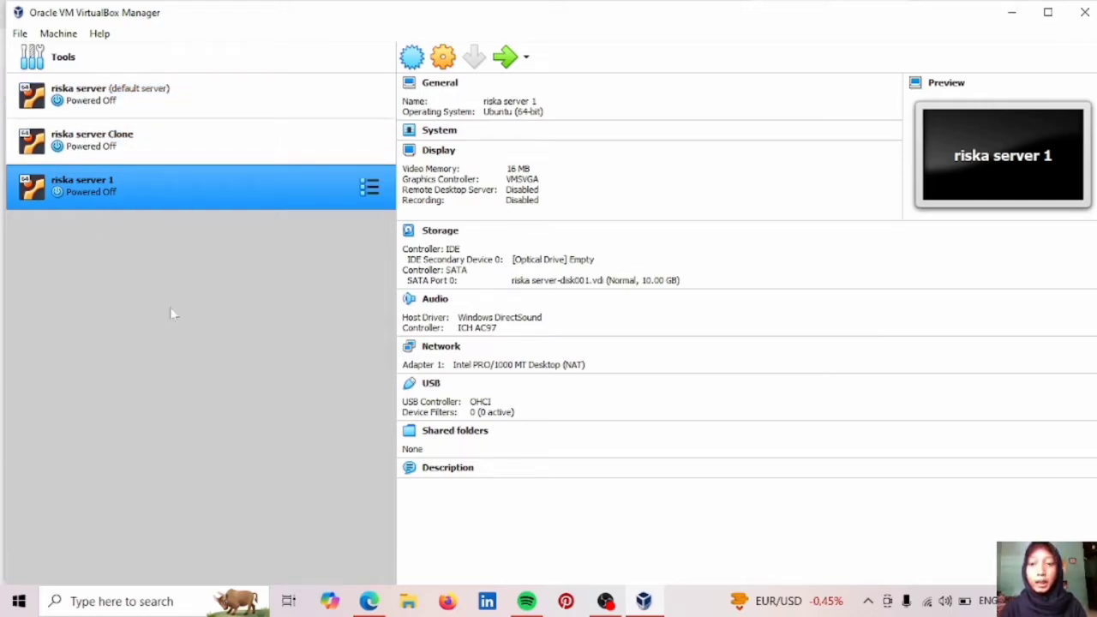
Return to networking.pdf in Edge and scroll back up toward page 2.
click(369, 601)
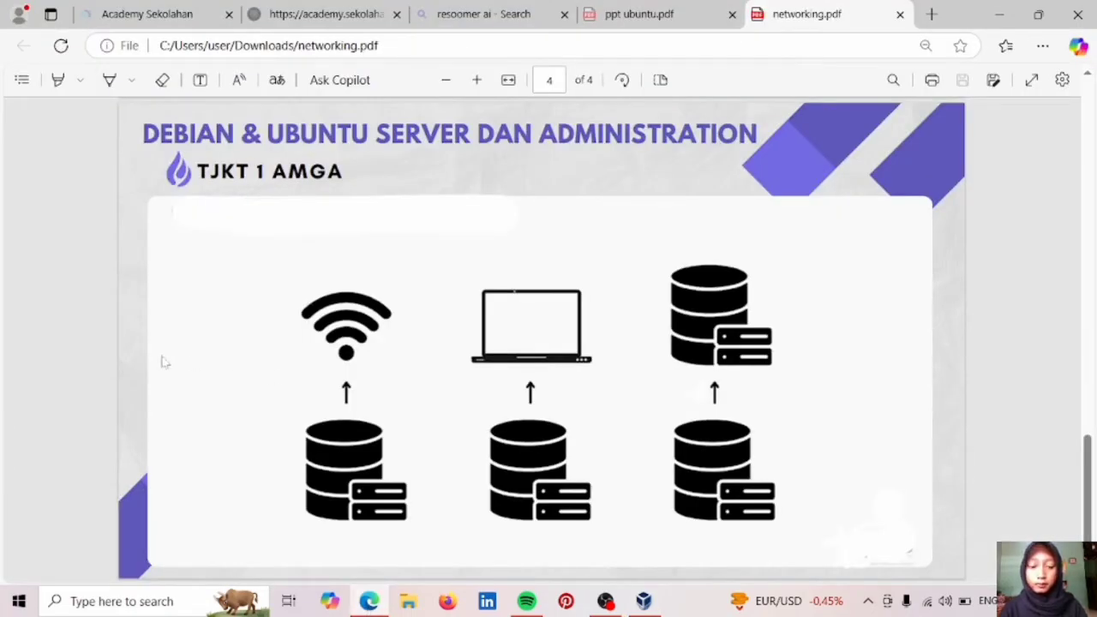
scroll(163, 362, up, 5)
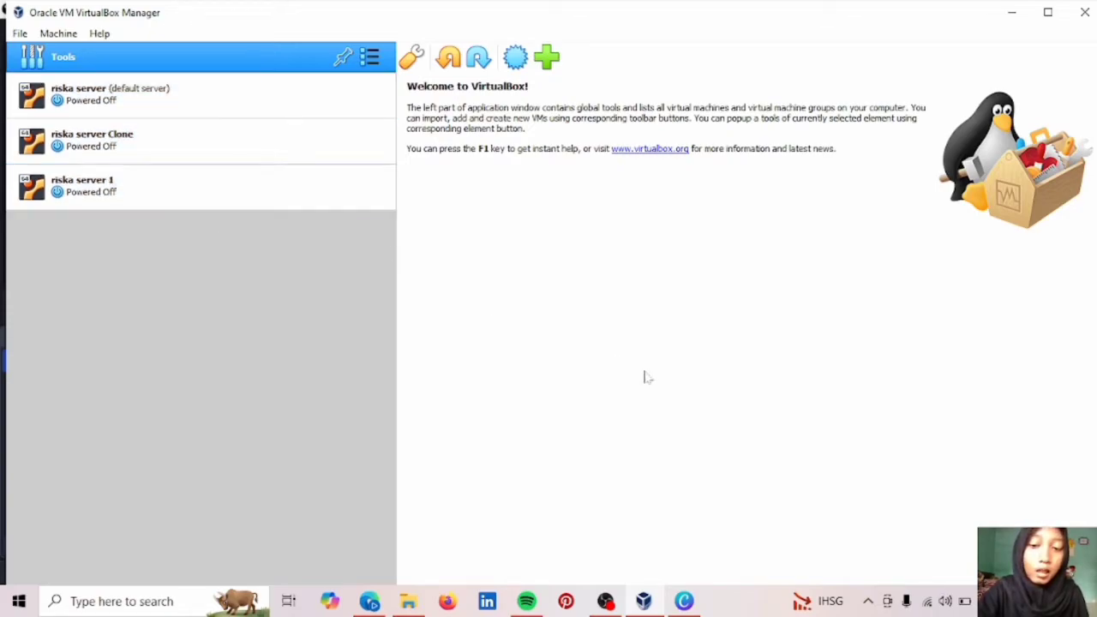
click(926, 600)
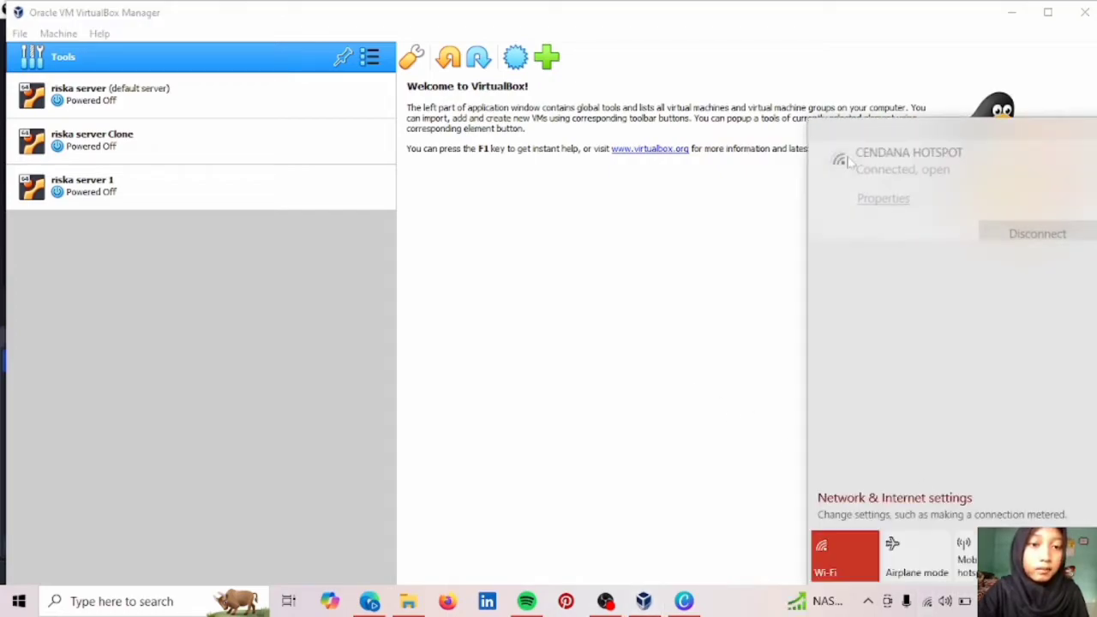
click(720, 264)
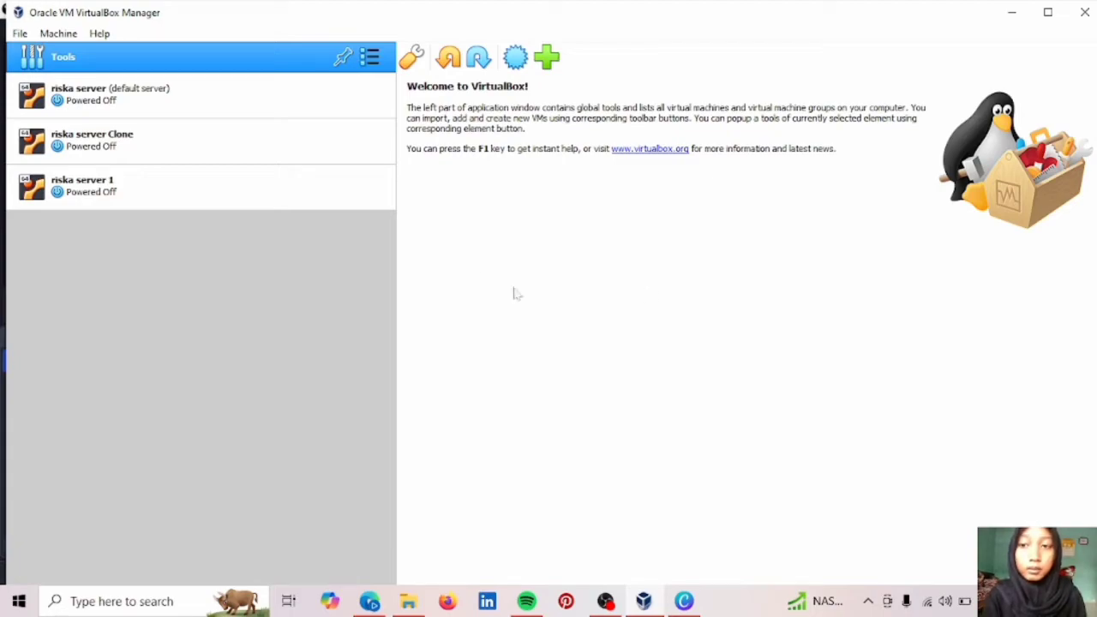
Check riska server's network settings, keeping Adapter 1 attached to NAT, and close them.
click(270, 96)
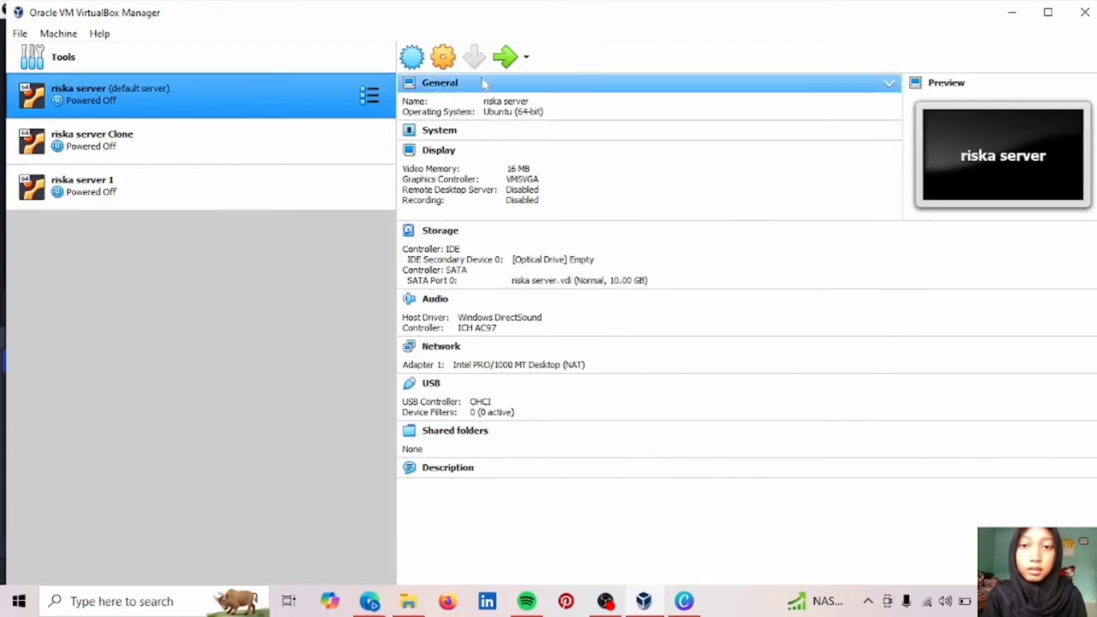
click(443, 58)
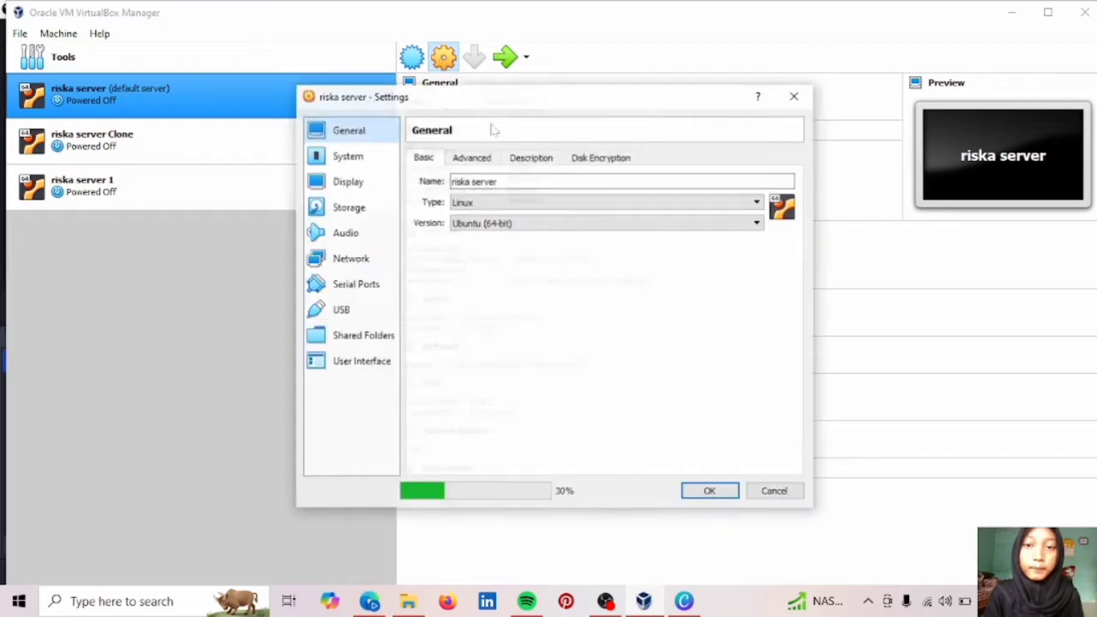
click(348, 262)
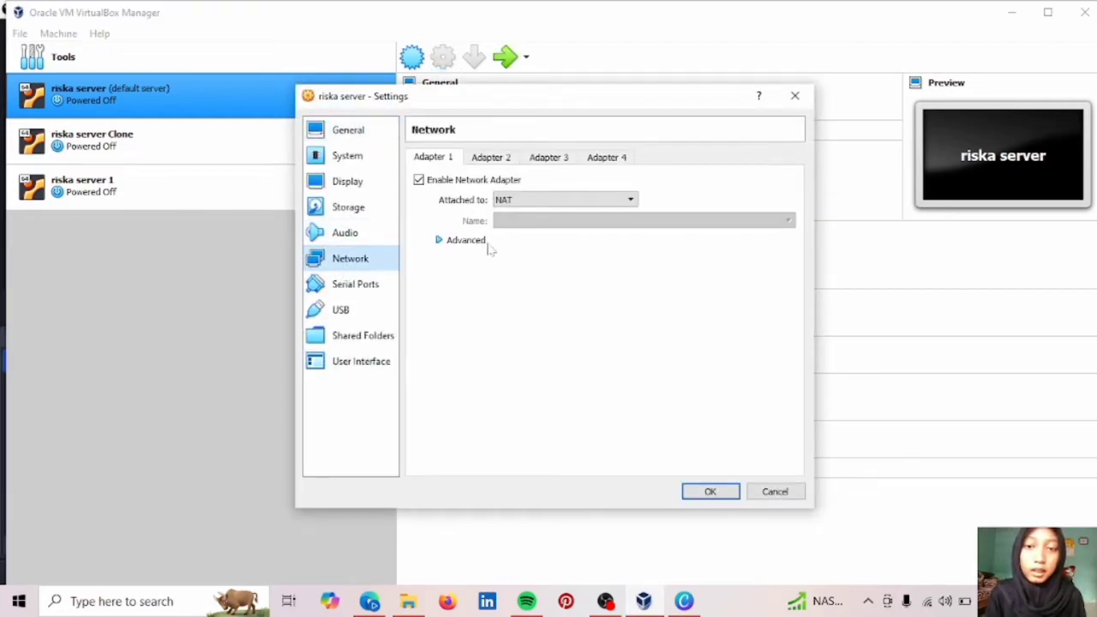
click(528, 204)
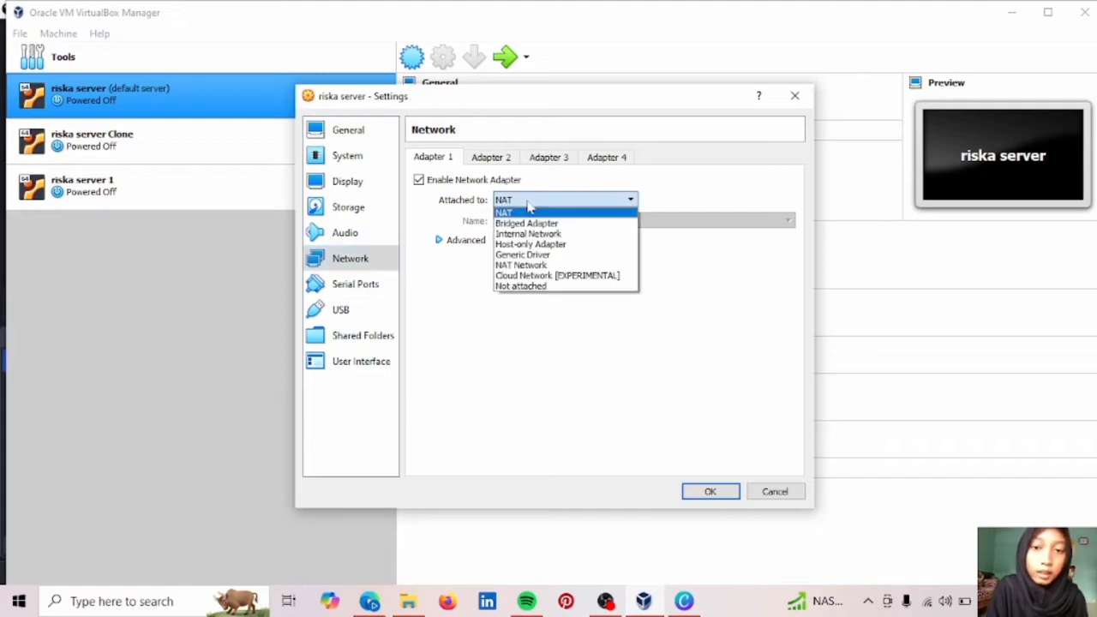
click(530, 213)
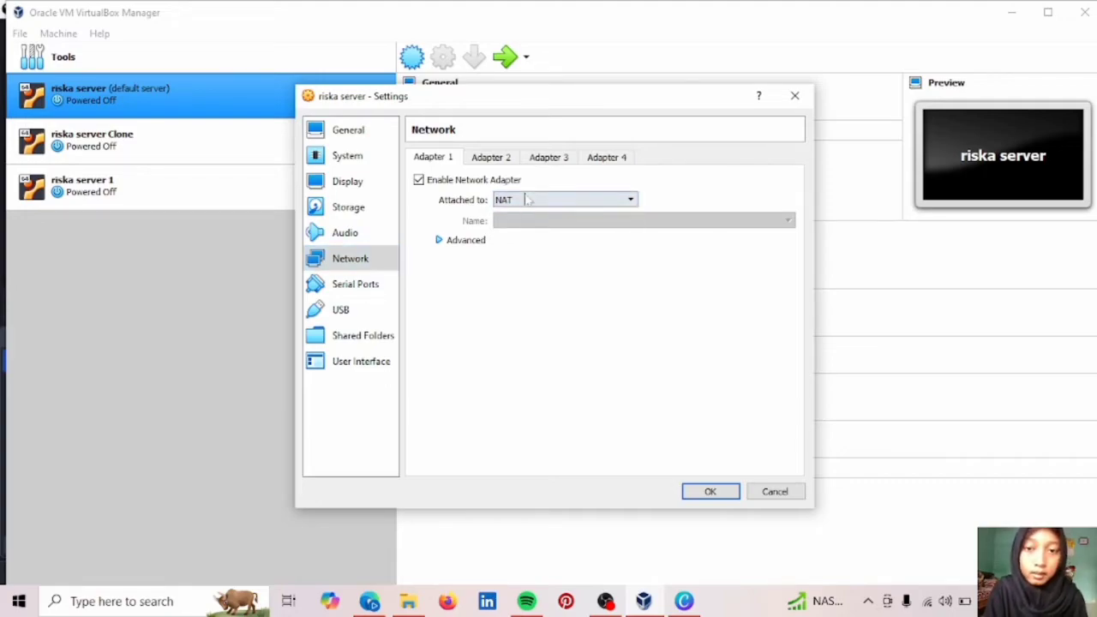
click(710, 490)
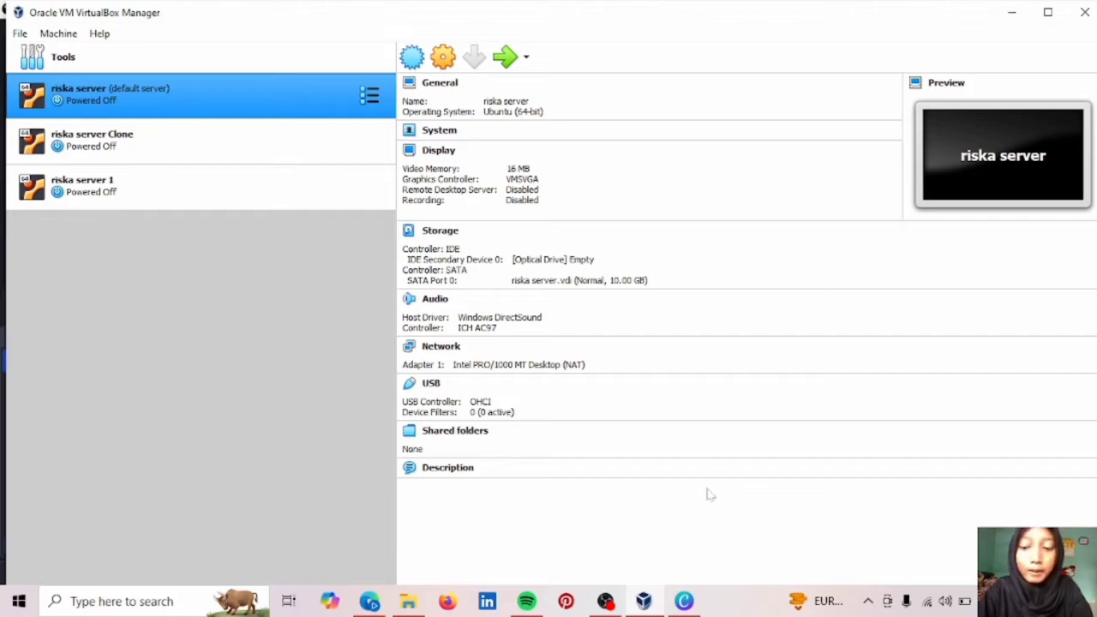
Start riska server and log in with the username and password at the Ubuntu prompt.
click(505, 60)
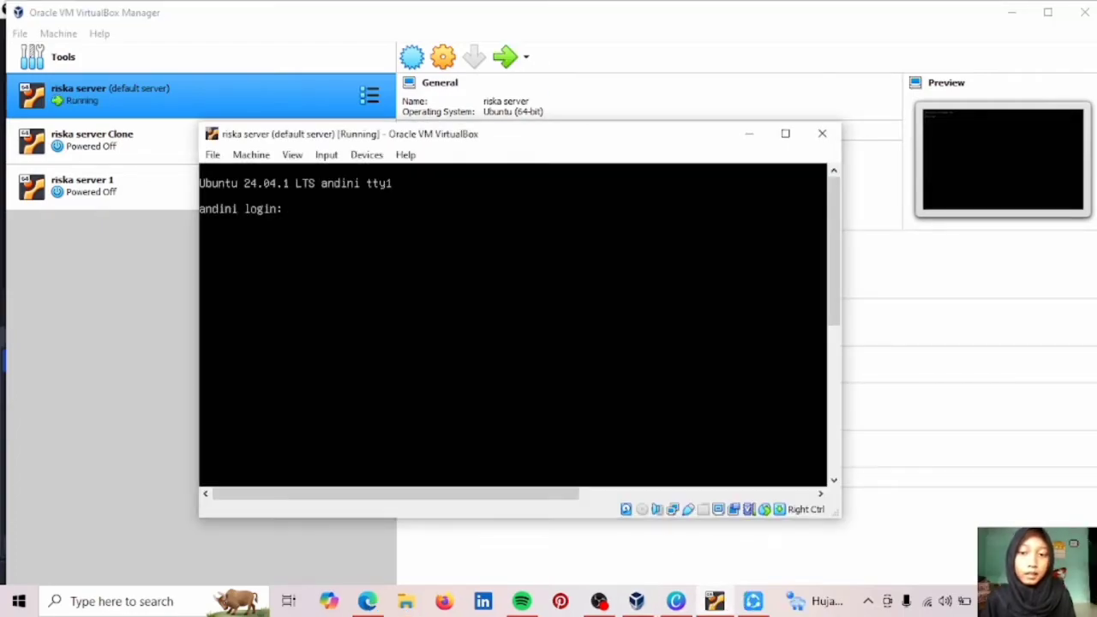
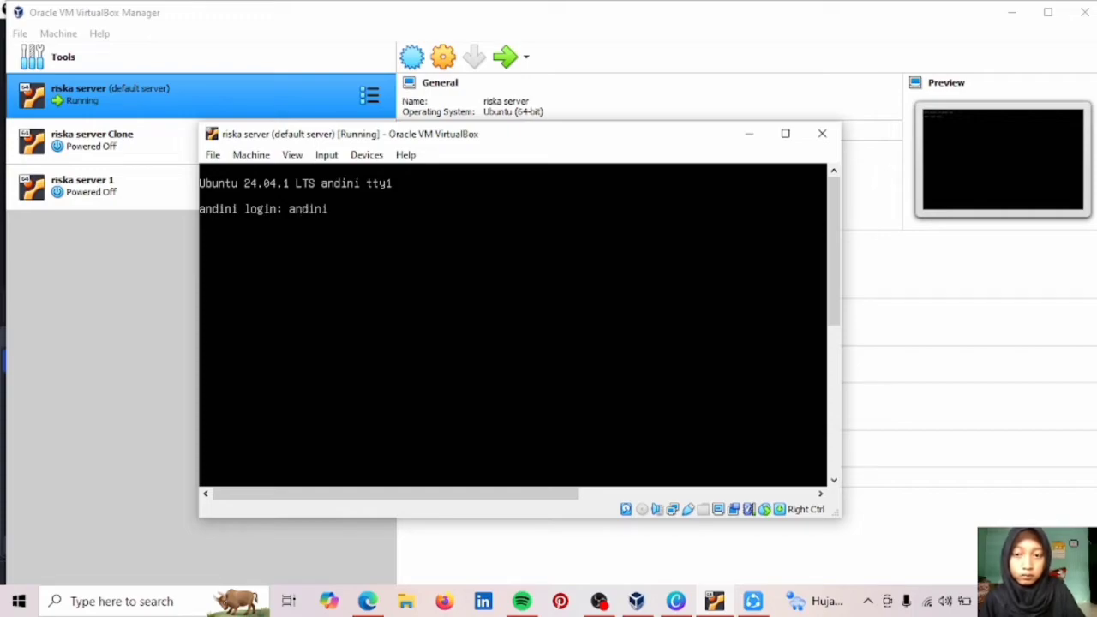
key(Return)
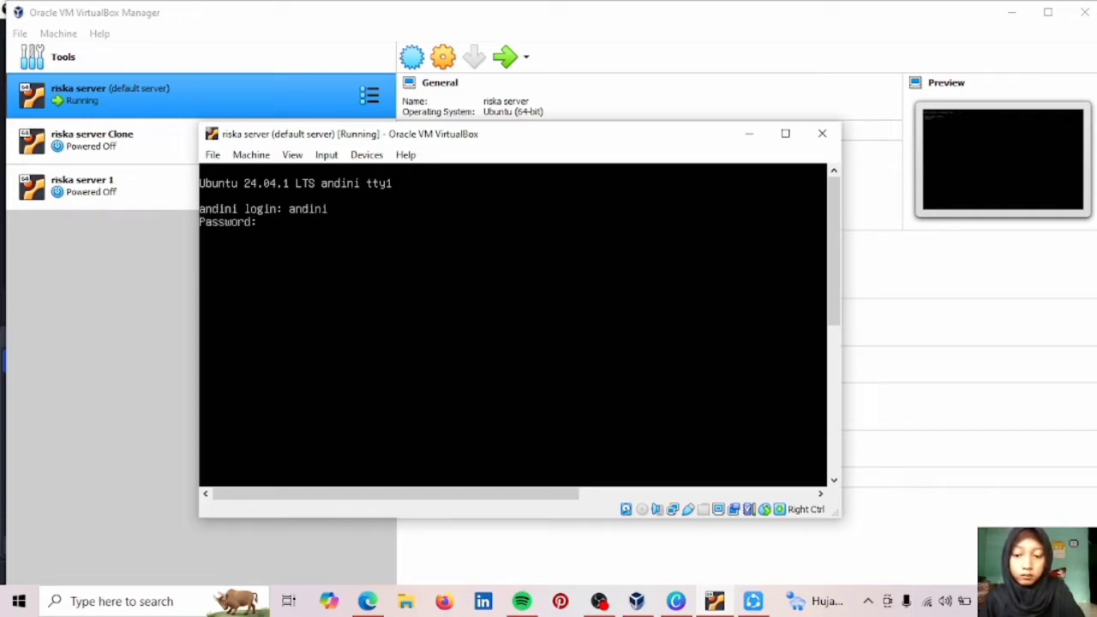
key(Return)
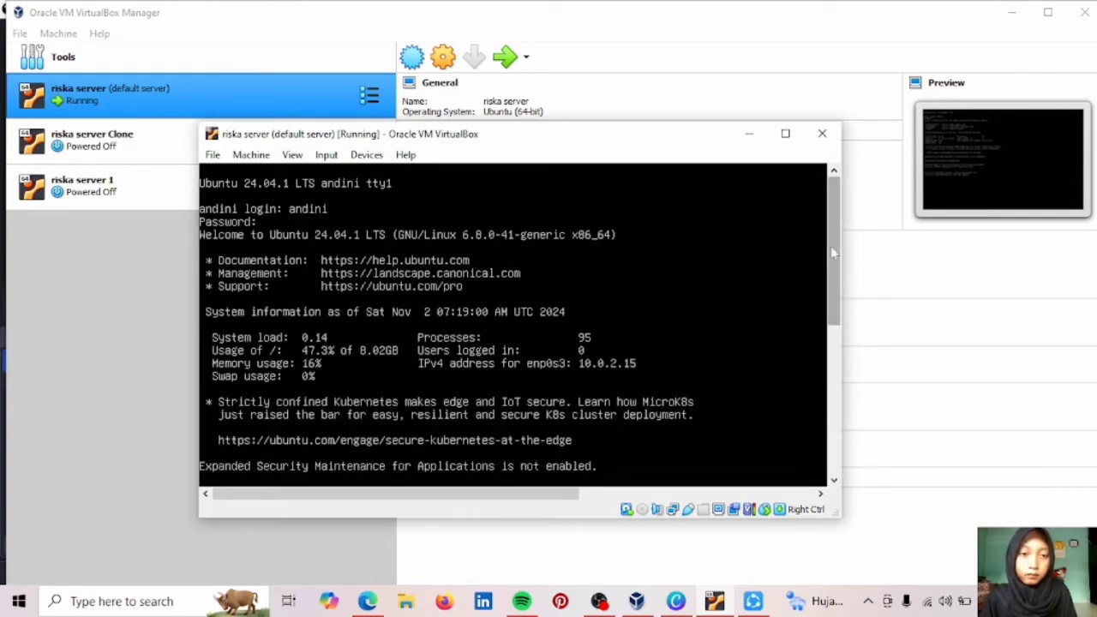
Scroll the riska server console down to the shell prompt after the login messages.
drag(836, 248, 836, 386)
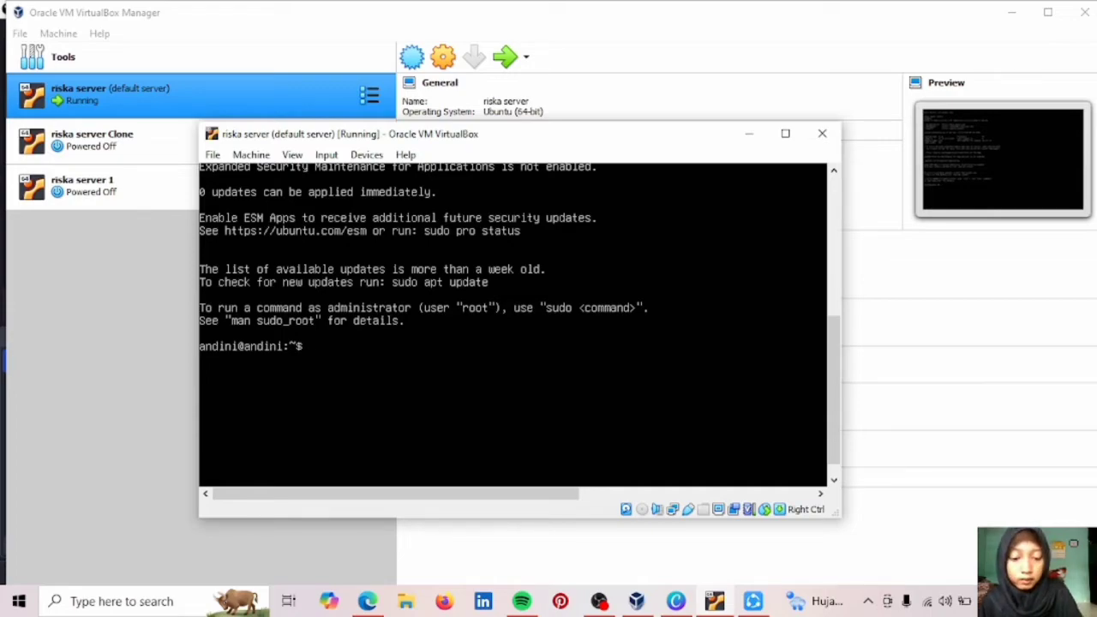
Run 'ping goggle.com' and 'ip address' in the guest, then move its console window right.
text(ping goggle.com)
key(Return)
text(ip)
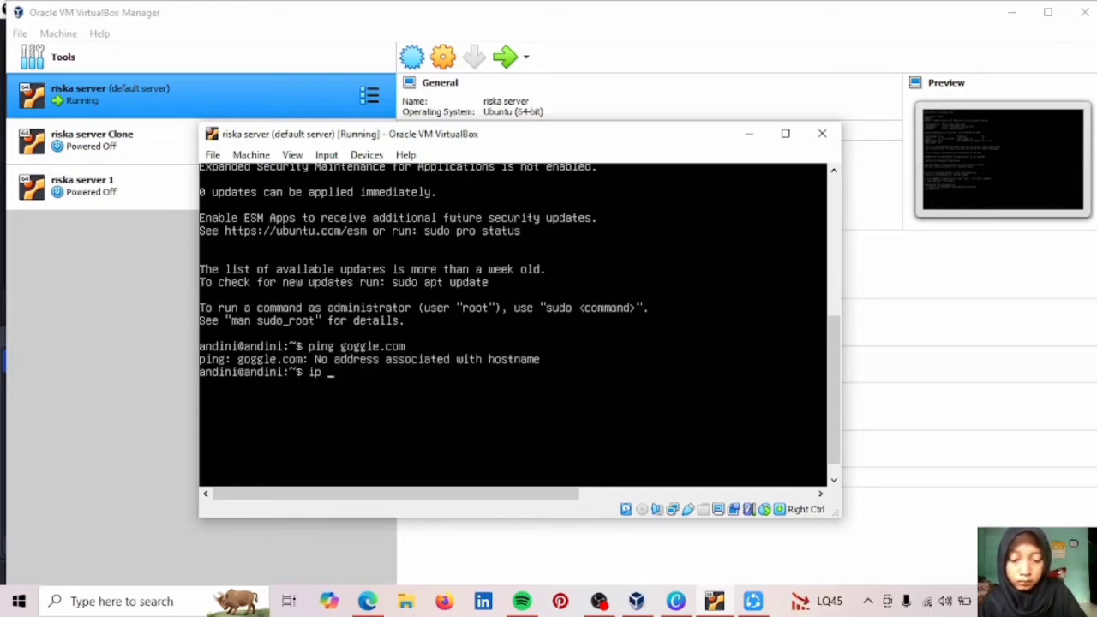
text( addres)
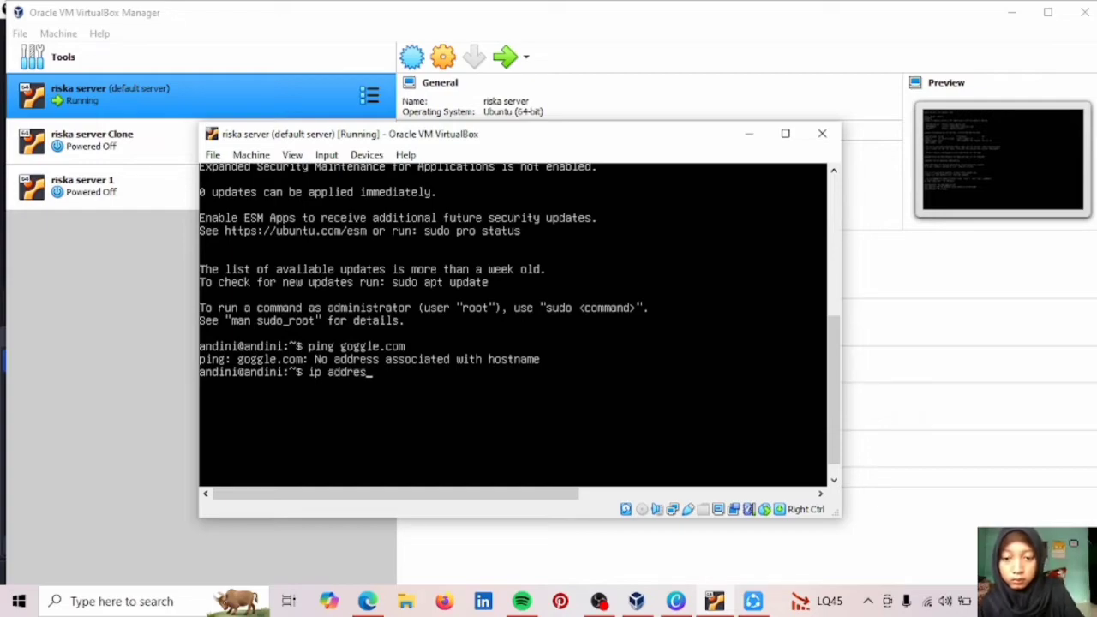
key(BackSpace)
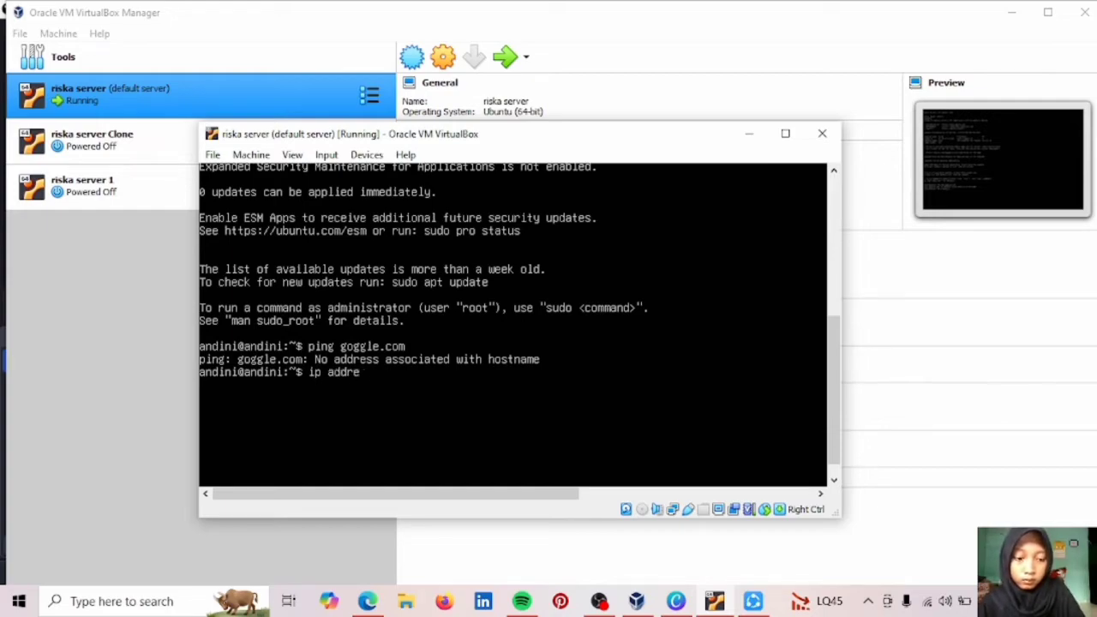
text(s)
key(Return)
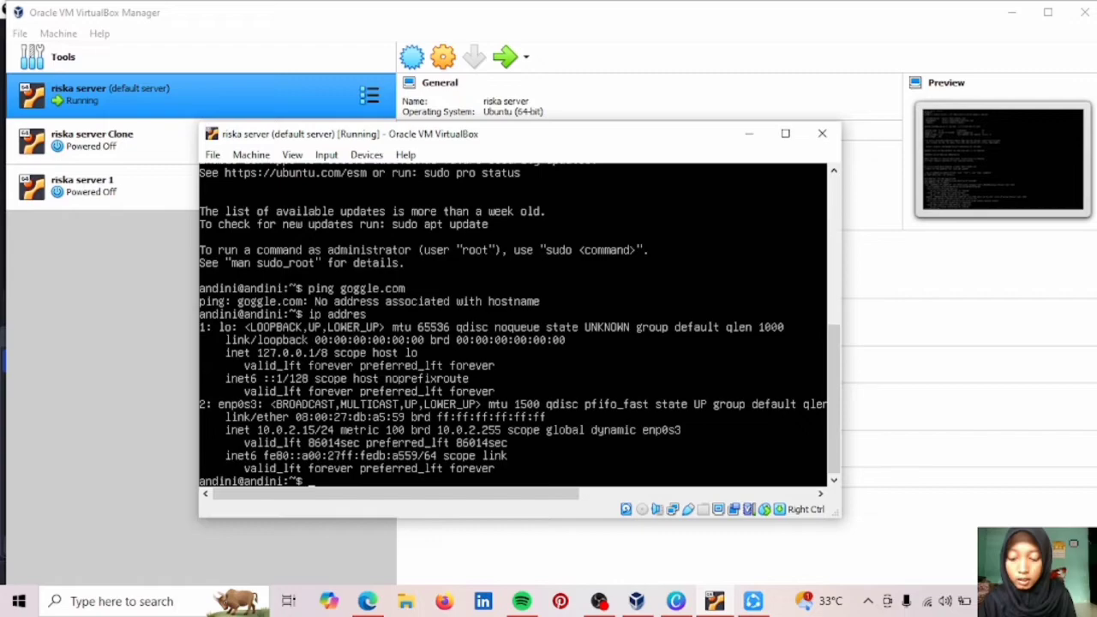
drag(348, 133, 600, 115)
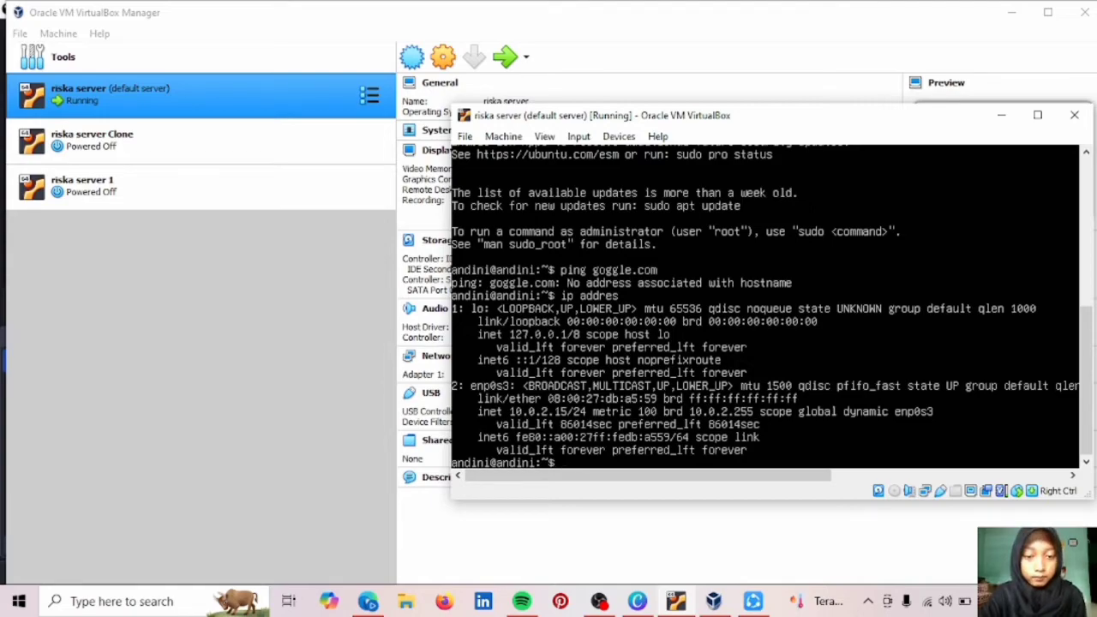
key(super+i)
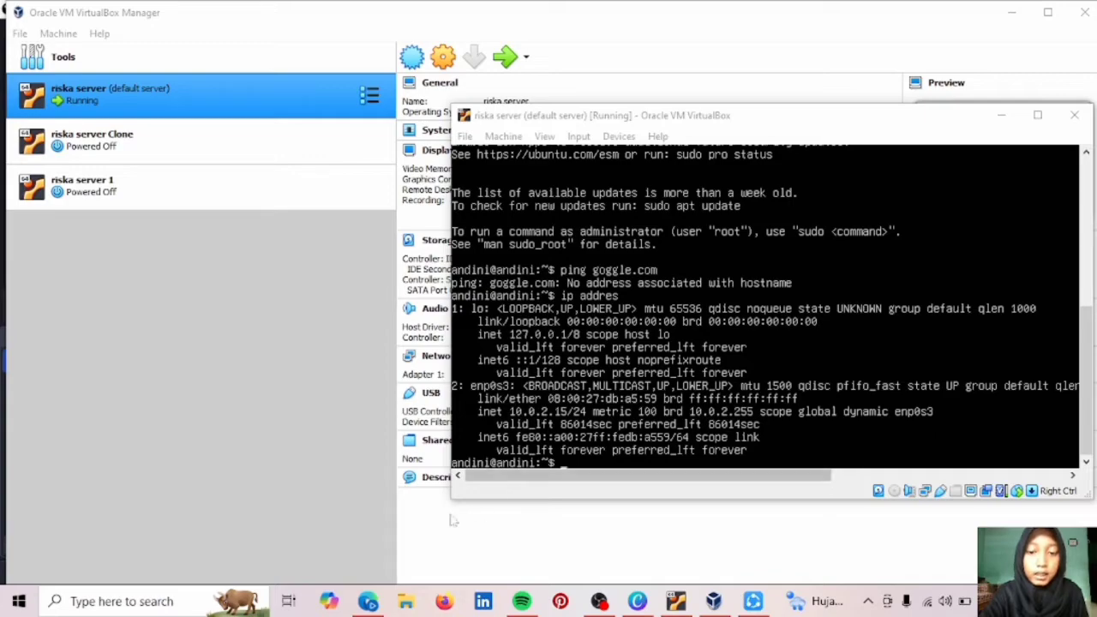
Launch Command Prompt from a 'cmd' search and close the duplicate window.
click(170, 602)
text(cm)
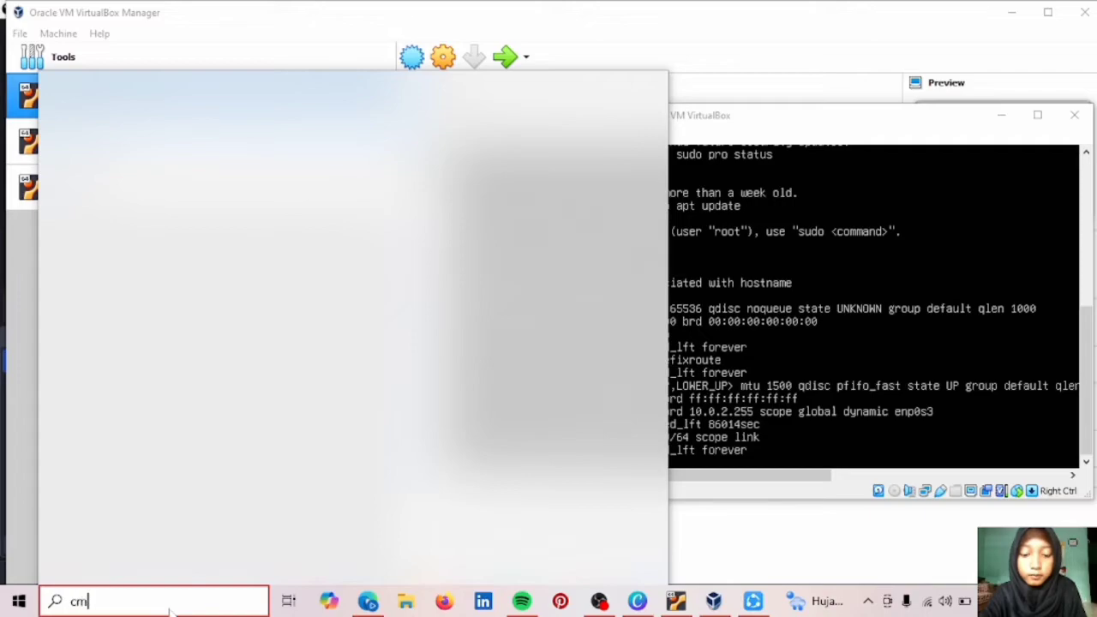
text(d)
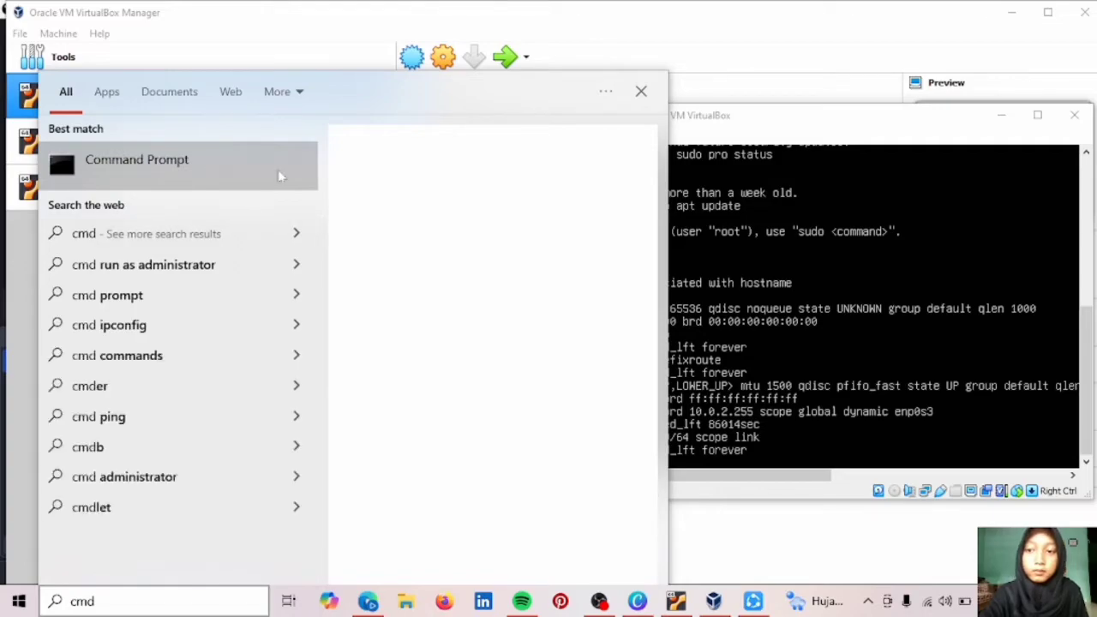
click(278, 176)
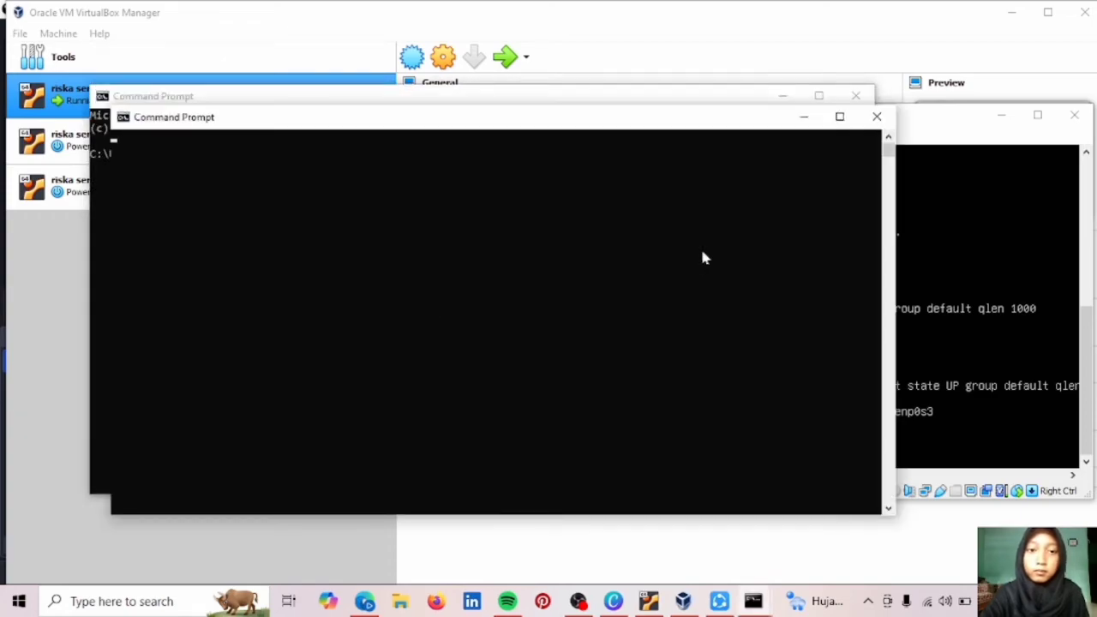
click(877, 115)
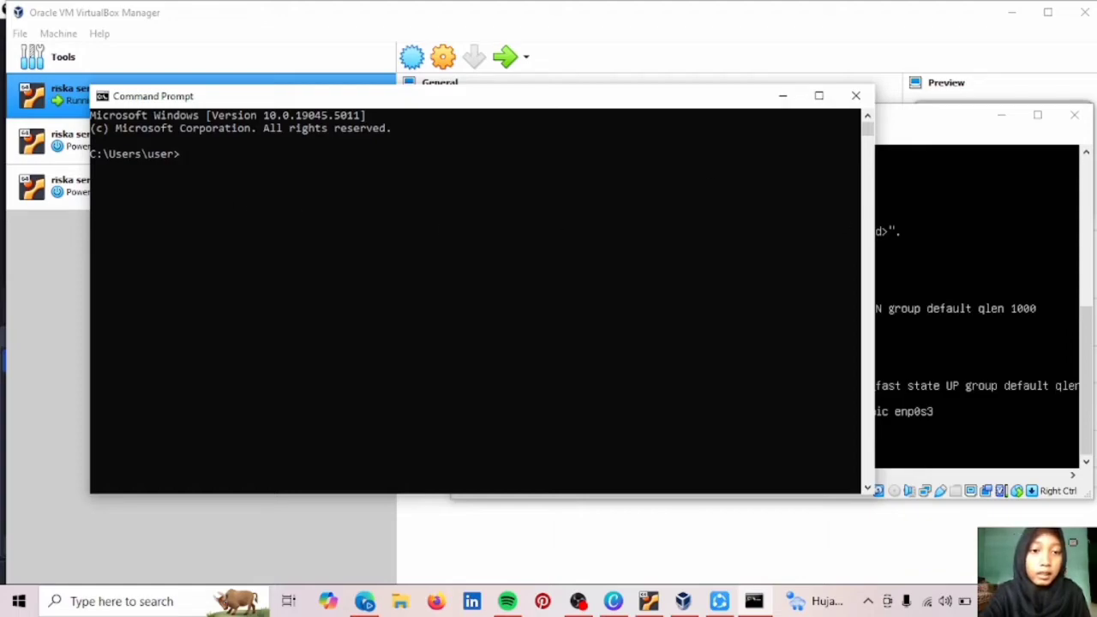
Narrow the Command Prompt window beside the guest and enter 10.0.2.15 at its prompt.
click(874, 167)
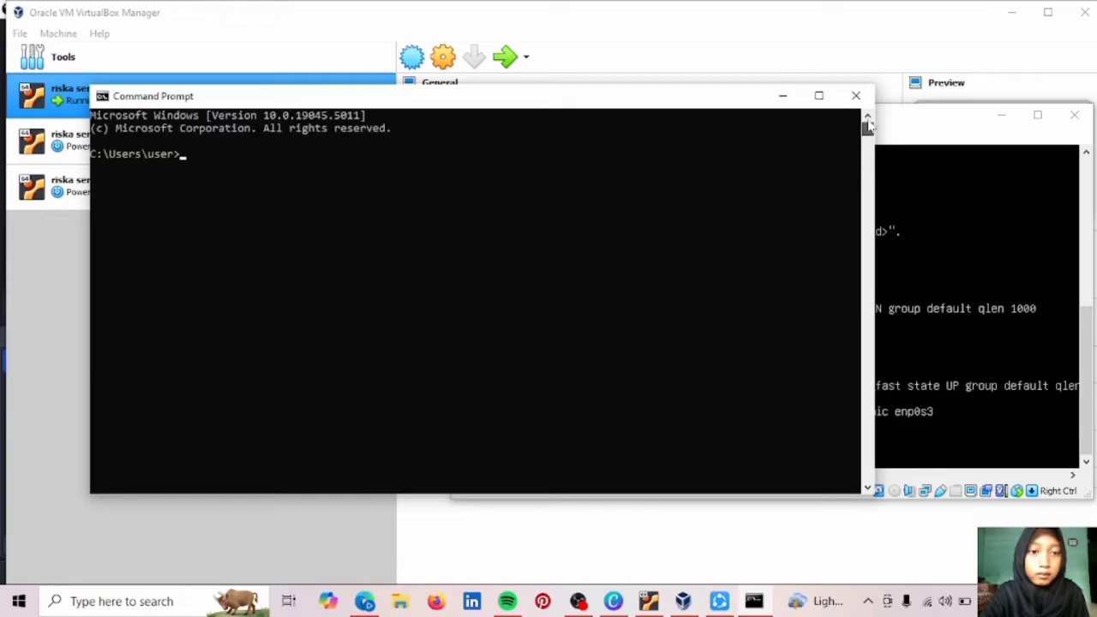
drag(874, 174, 657, 201)
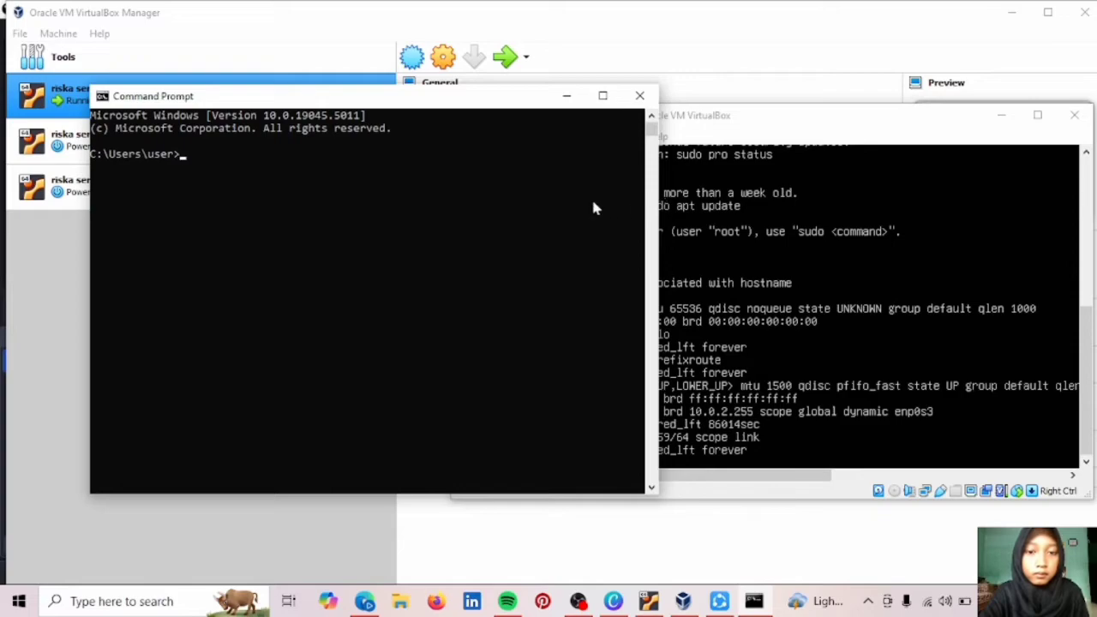
drag(657, 196, 431, 185)
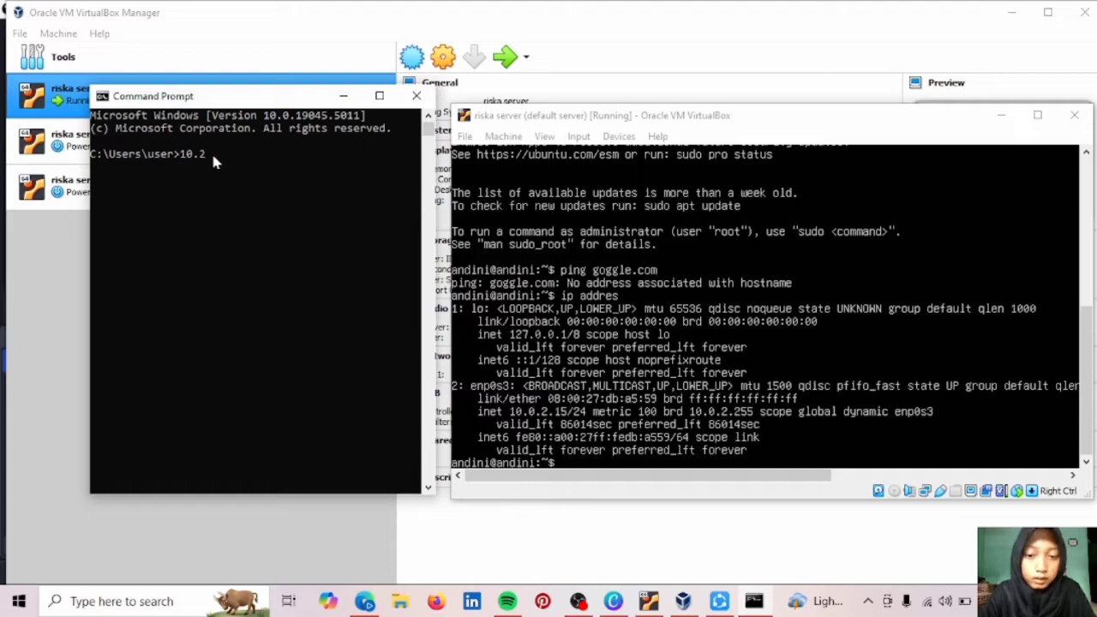
text(.2.15)
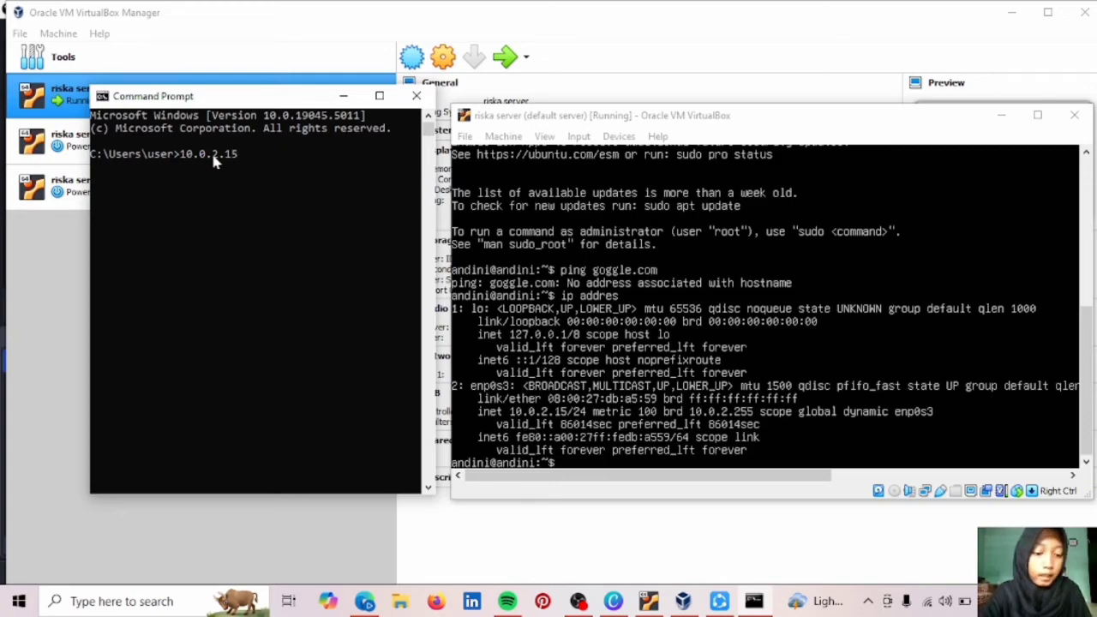
key(Return)
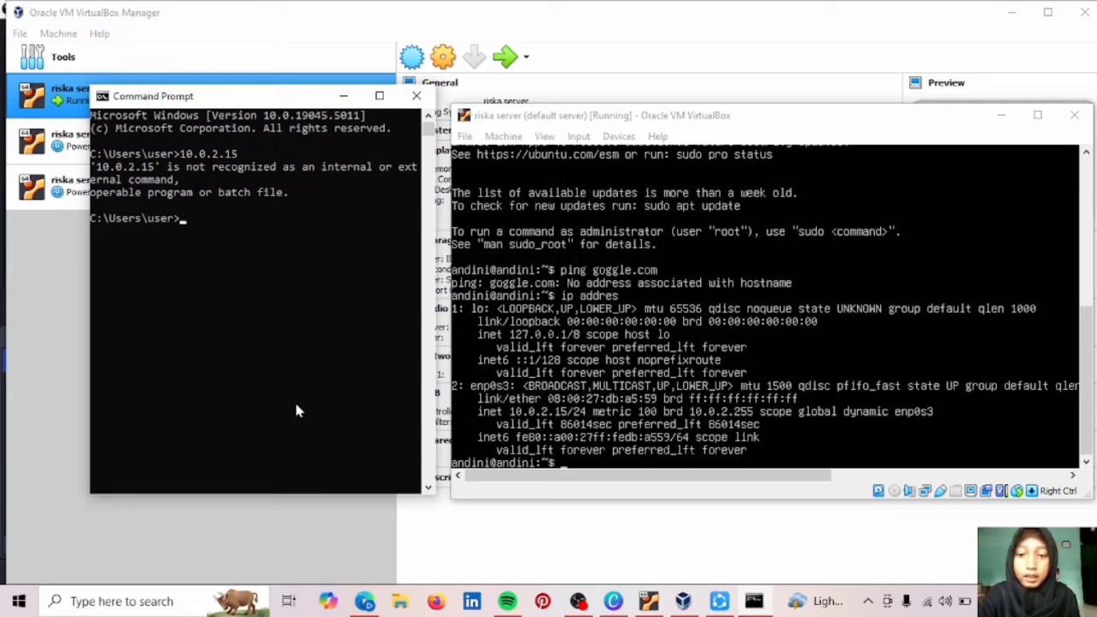
click(122, 601)
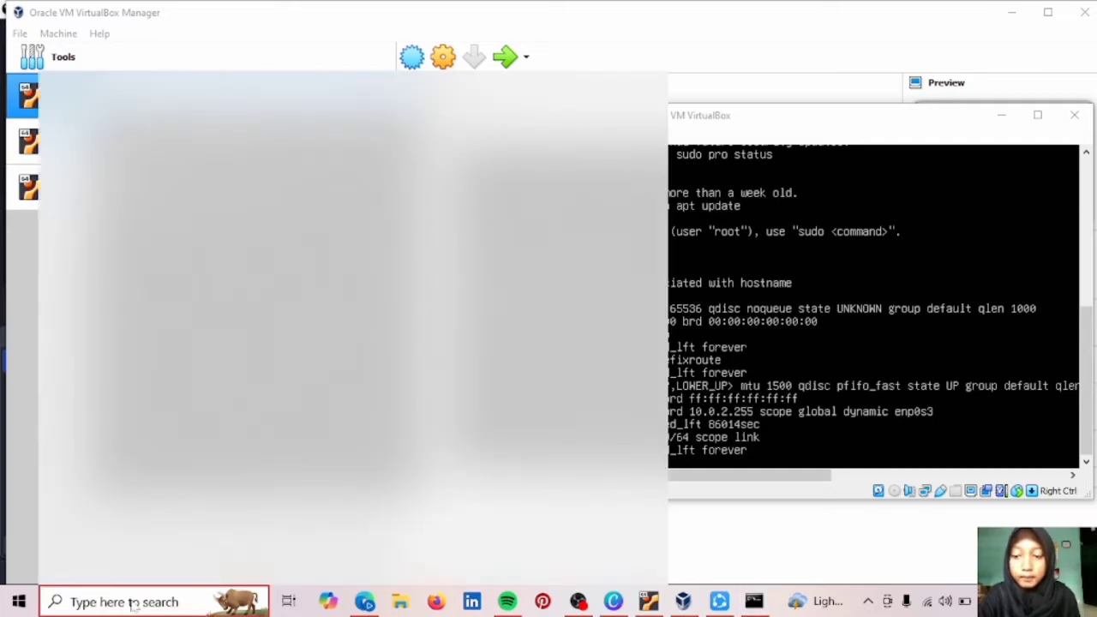
Open Control Panel and navigate through Network and Sharing Center to the adapter list.
text(dont)
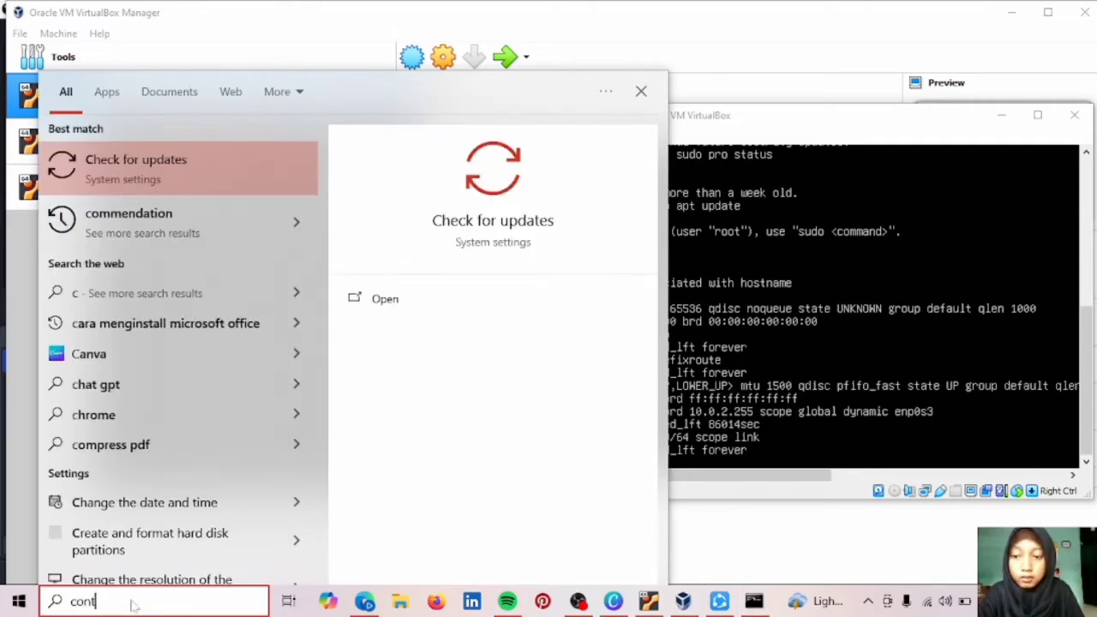
text(rol)
click(152, 176)
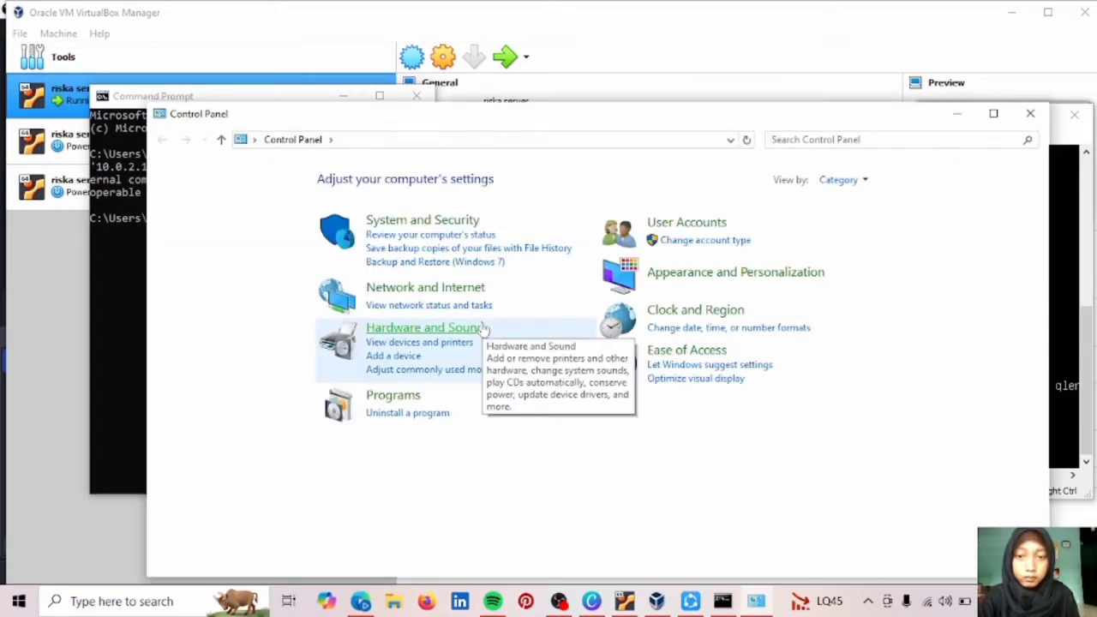
click(420, 290)
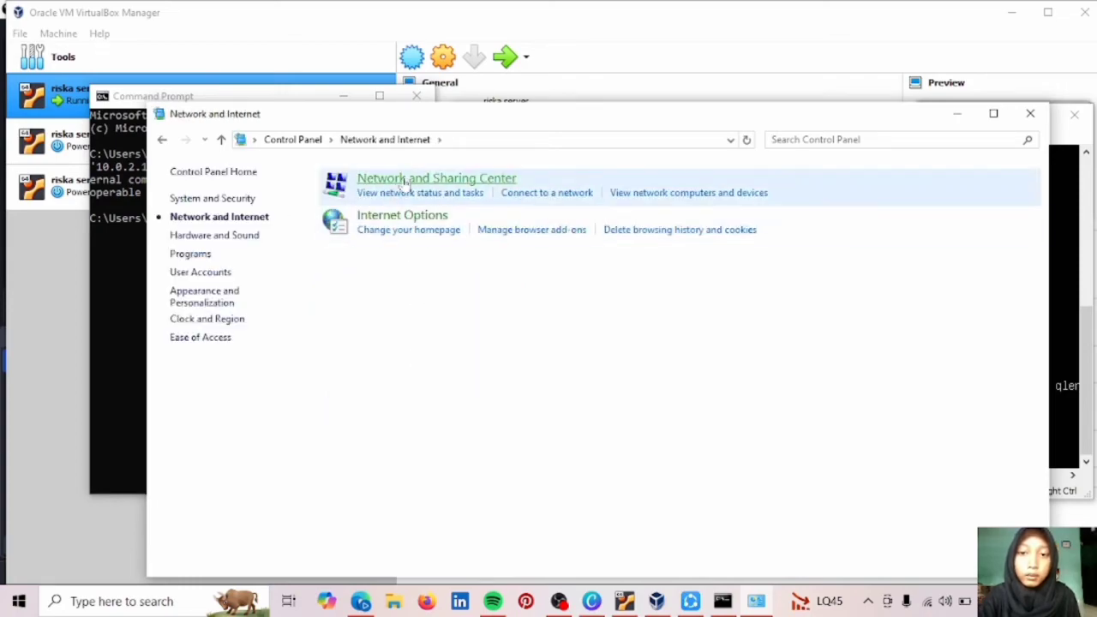
click(419, 181)
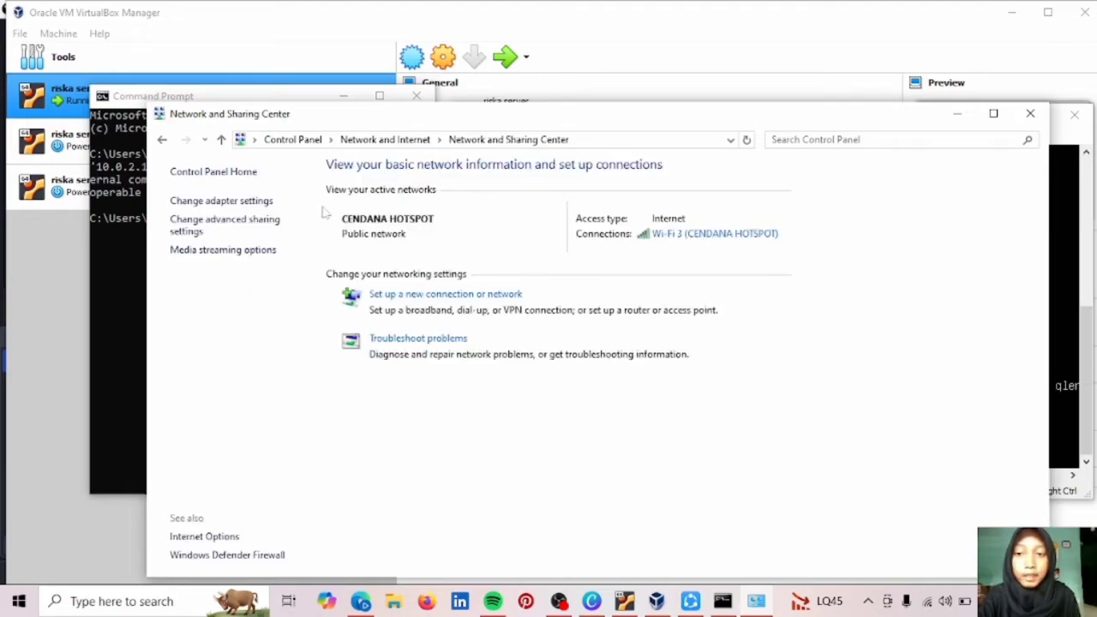
click(245, 202)
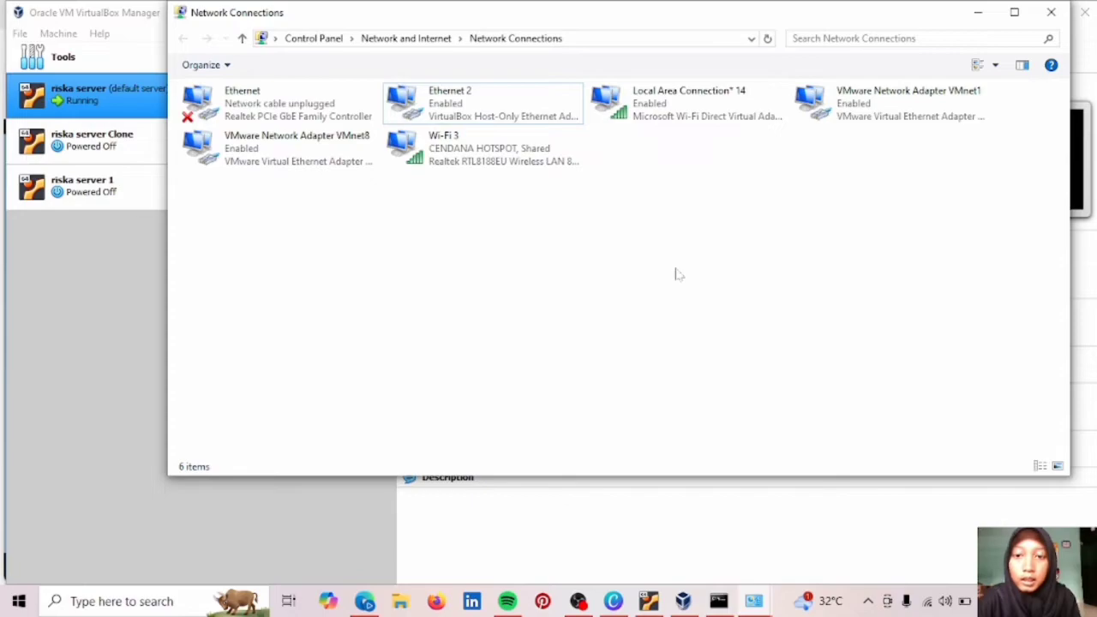
Open Ethernet 2's connection details, showing IPv4 192.168.56.1 with mask 255.255.255.0.
drag(485, 91, 514, 130)
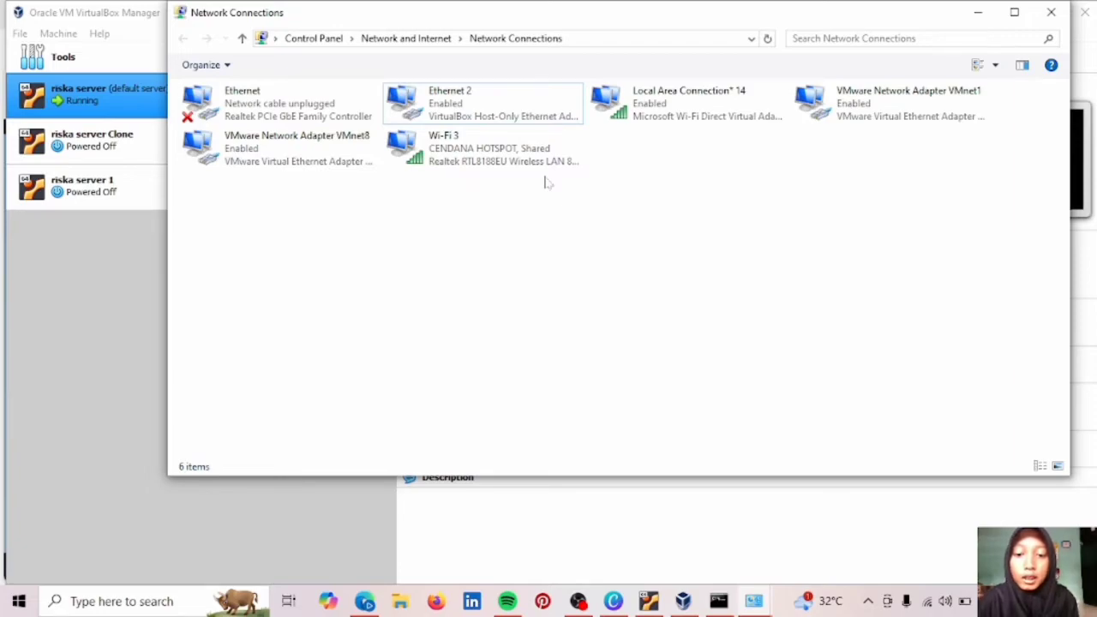
click(506, 116)
double_click(510, 115)
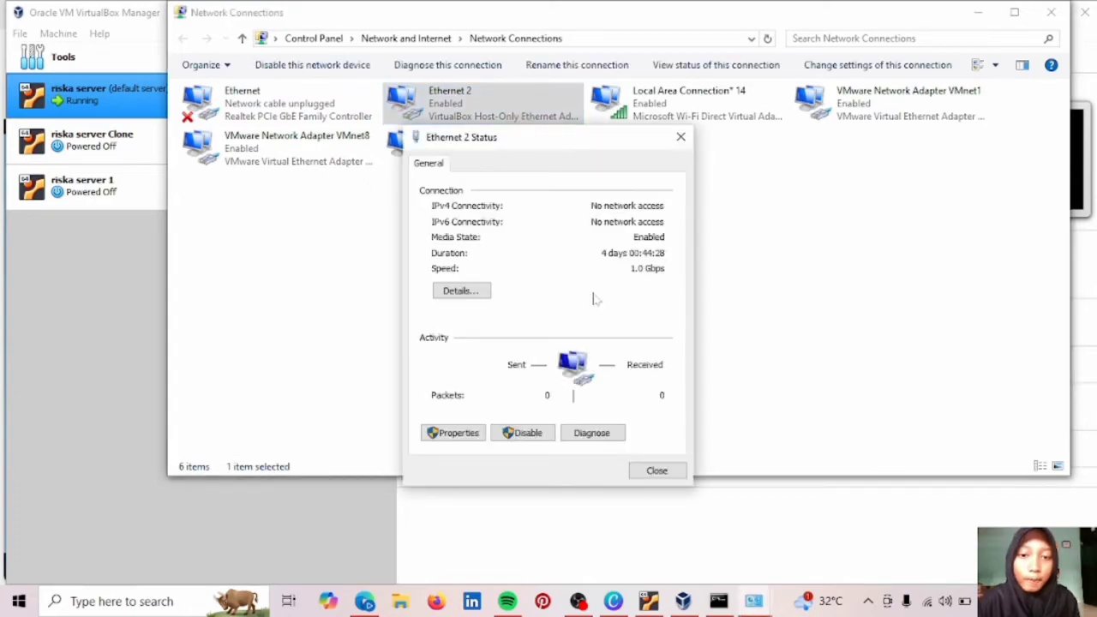
click(461, 291)
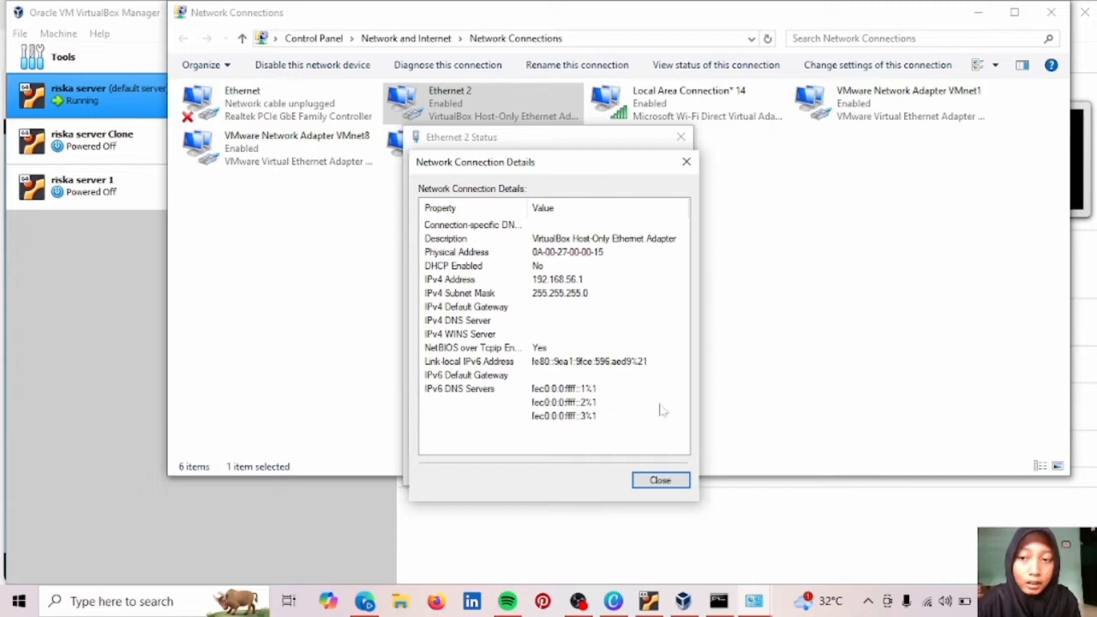
click(722, 599)
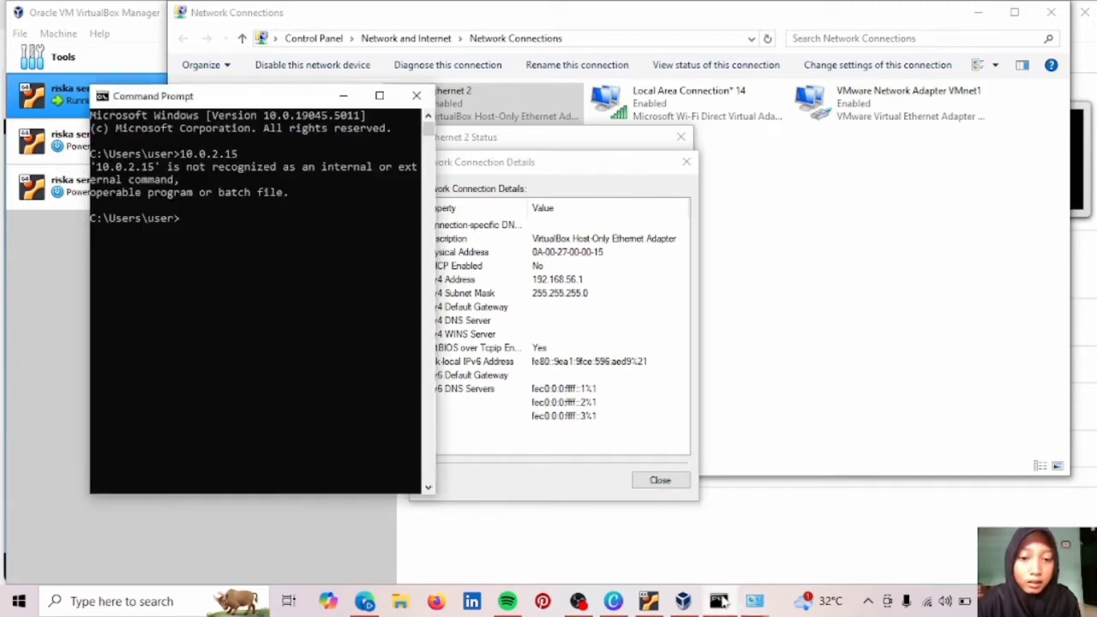
Close Command Prompt and shorten the riska server console to reveal Ethernet 2's details.
click(649, 601)
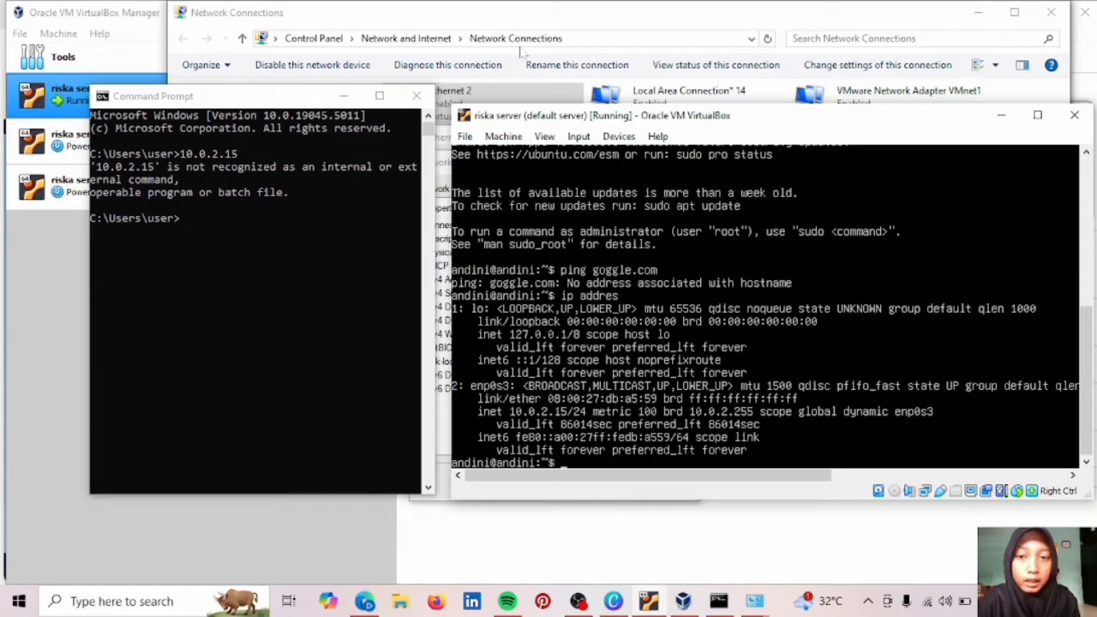
click(416, 96)
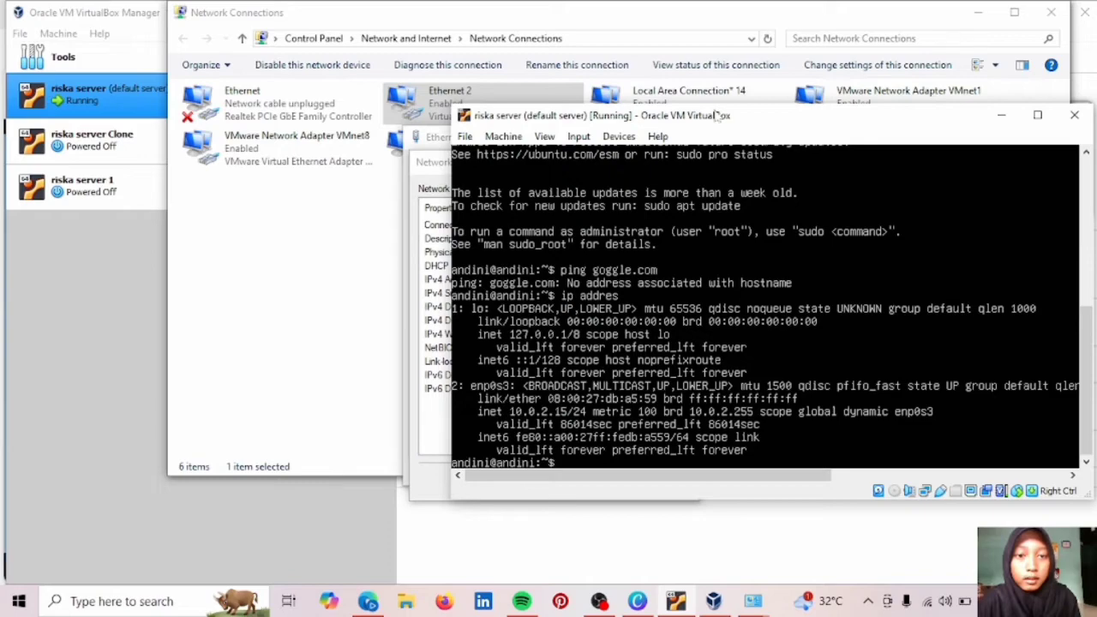
drag(748, 107, 733, 203)
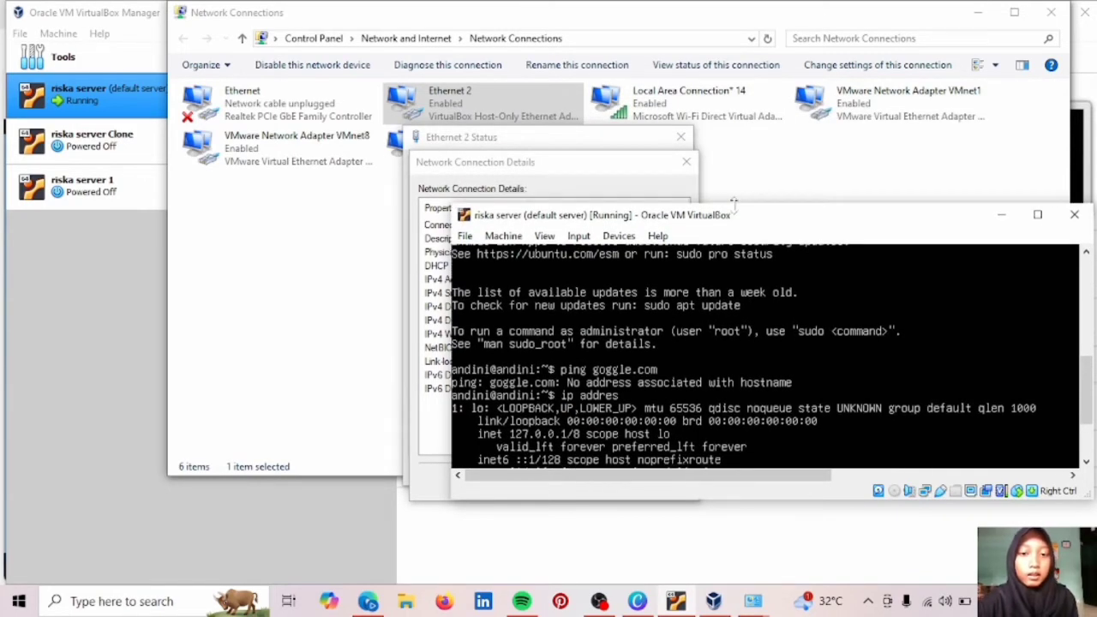
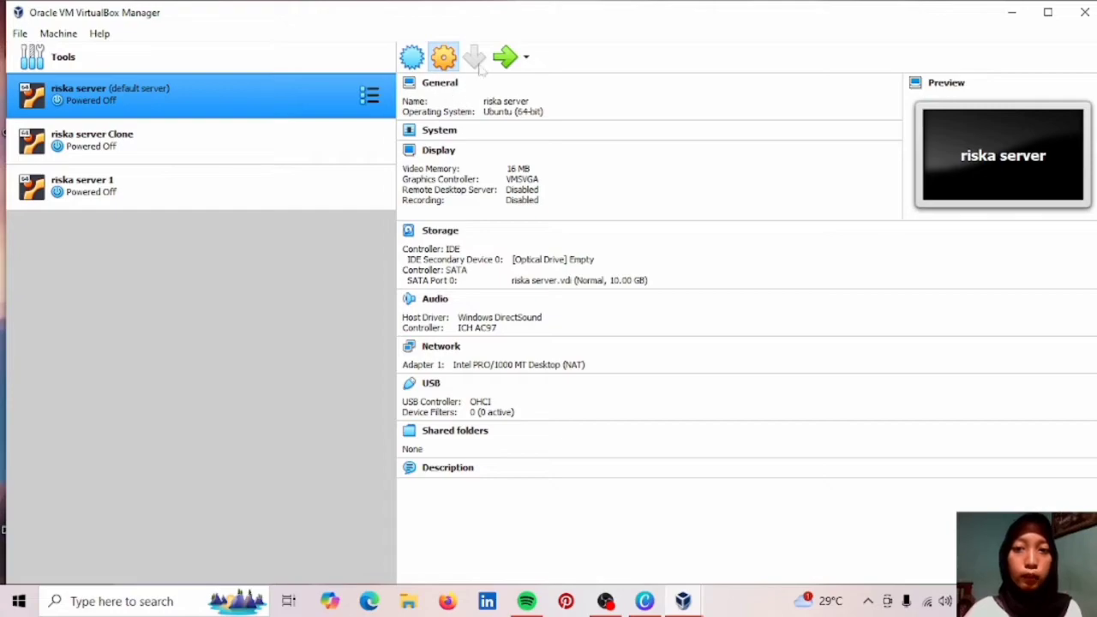
Keep riska server's network adapter attached to NAT and save its settings.
click(442, 59)
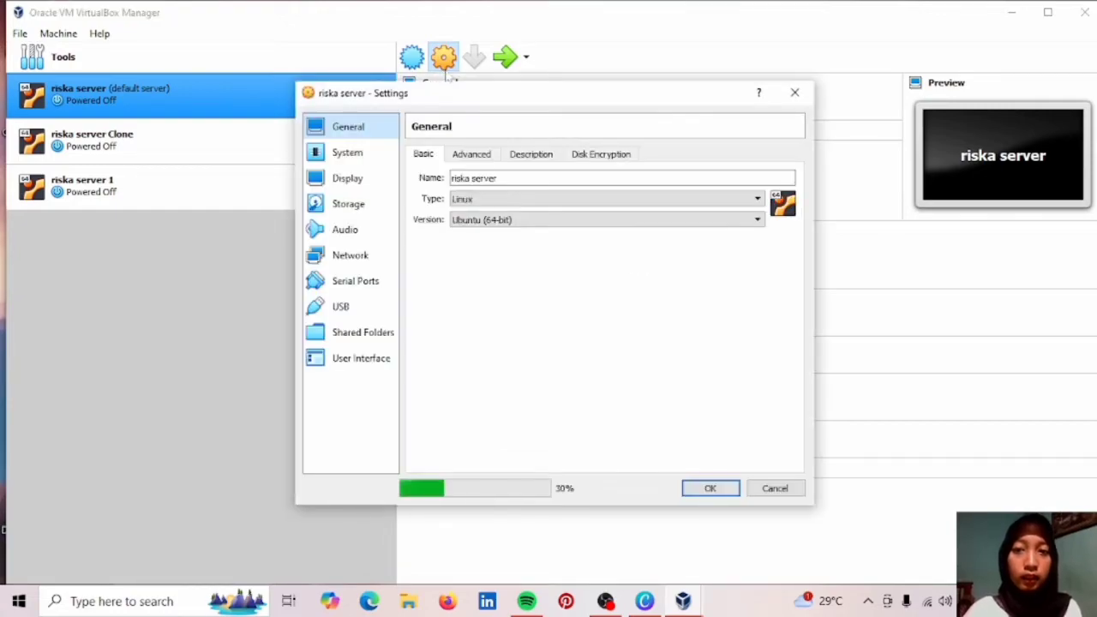
click(374, 262)
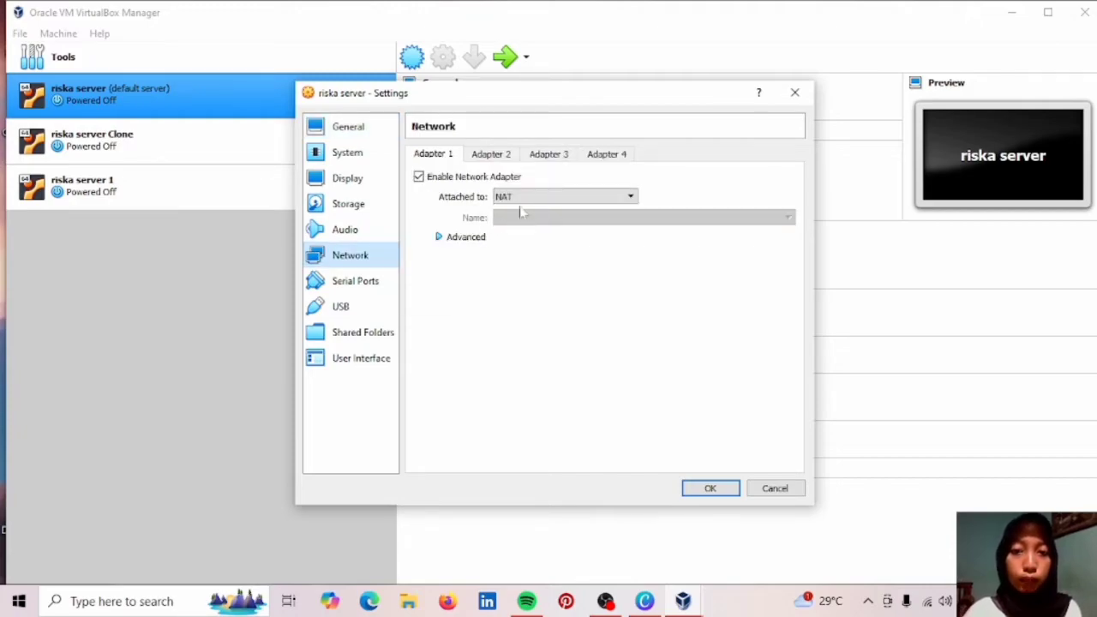
click(545, 202)
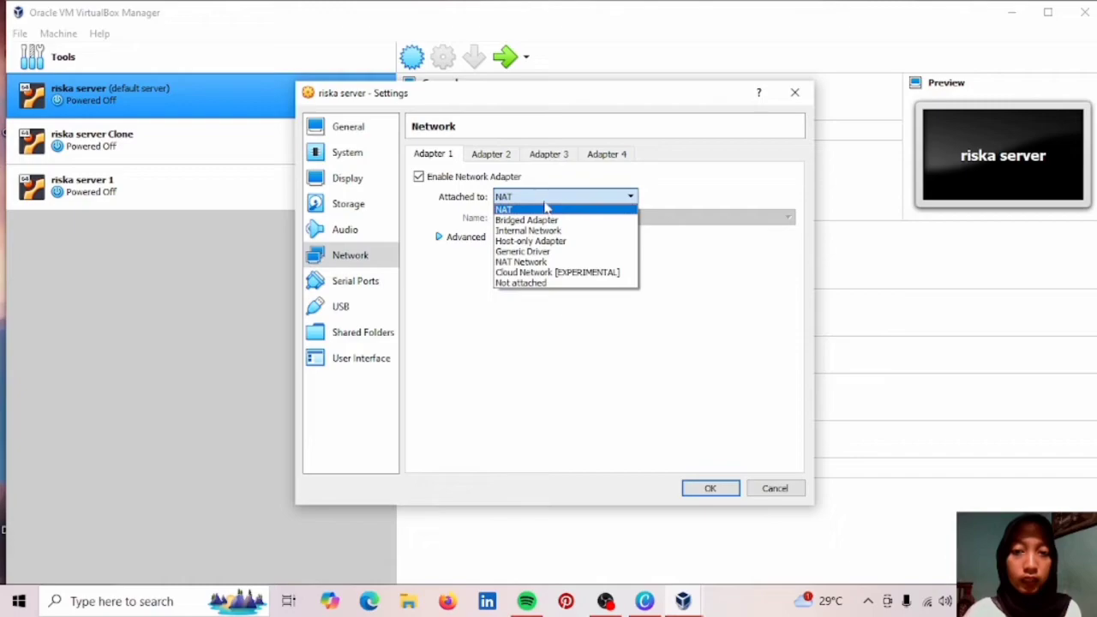
click(545, 207)
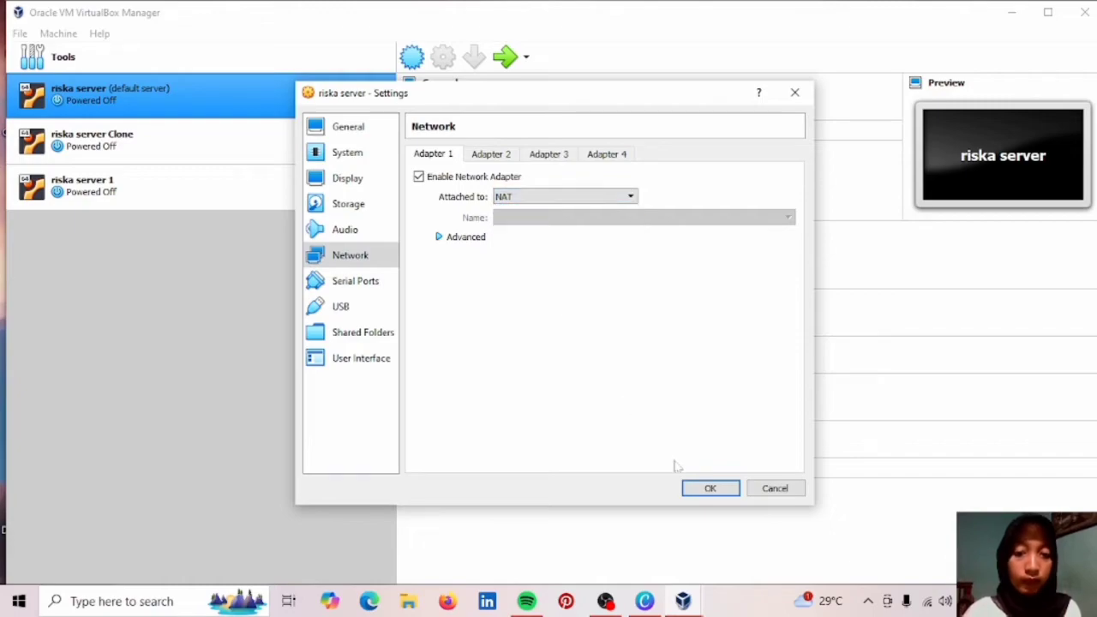
click(710, 487)
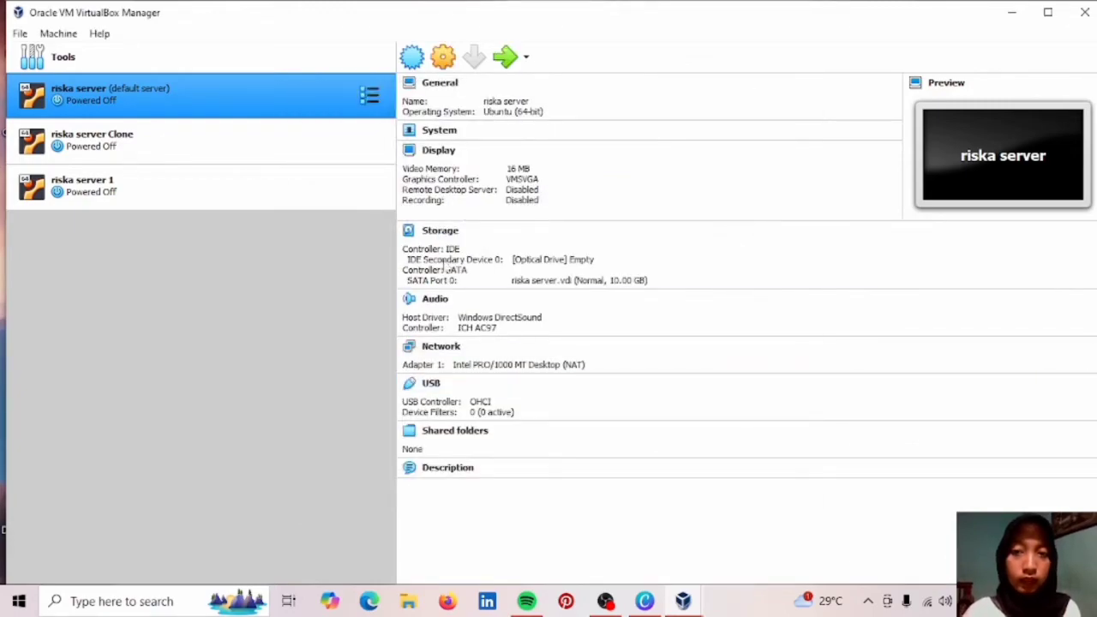
Keep riska server Clone's network adapter attached to NAT and save its settings.
click(302, 138)
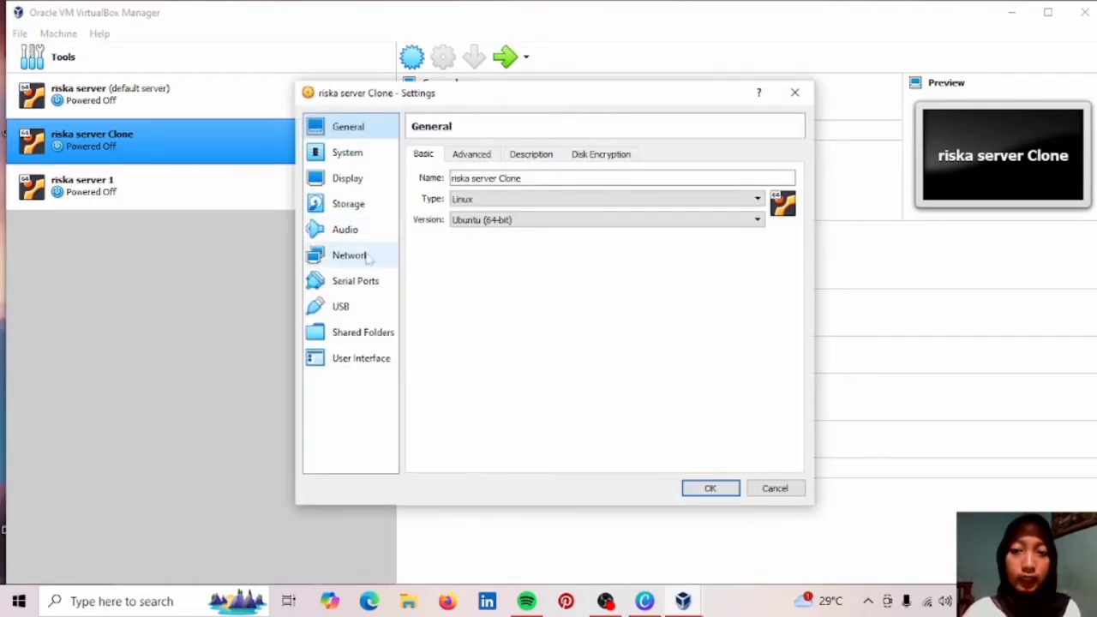
click(367, 257)
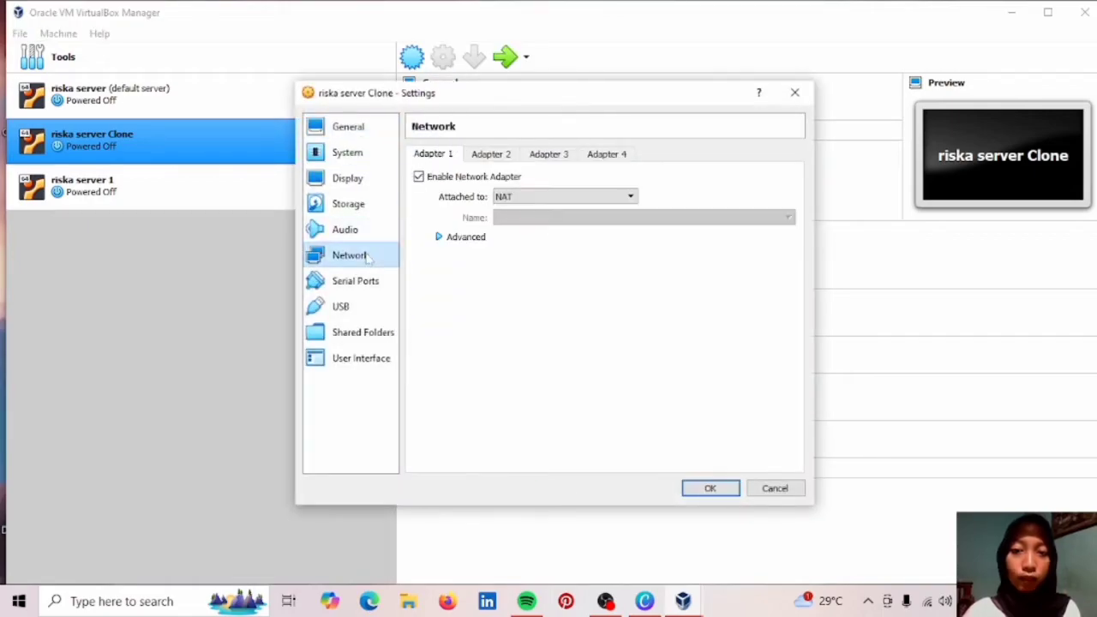
click(544, 199)
click(543, 207)
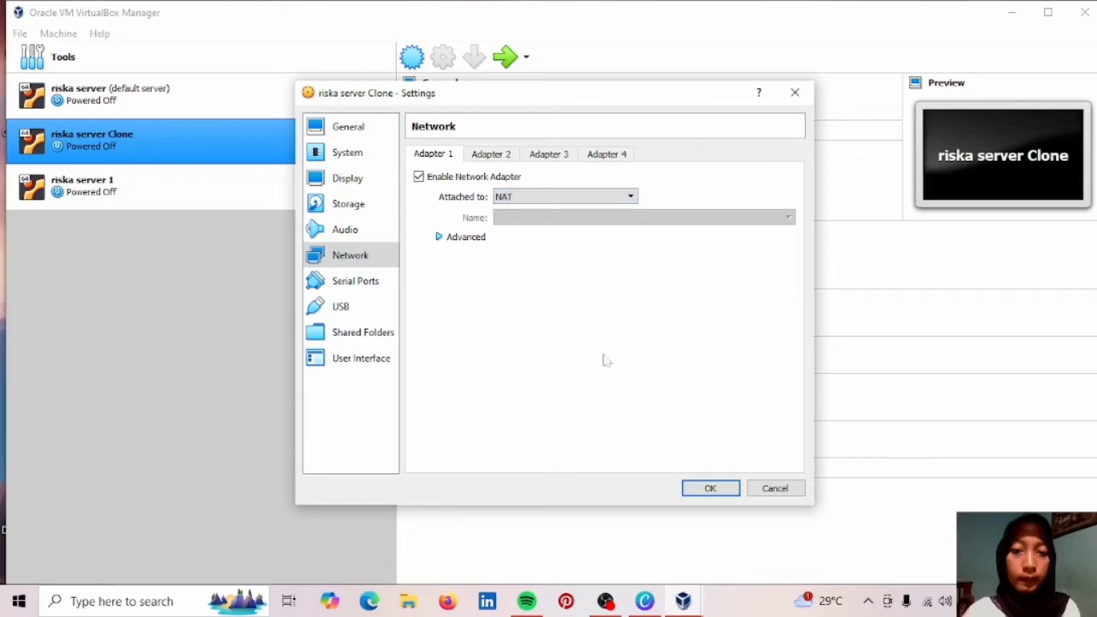
click(701, 492)
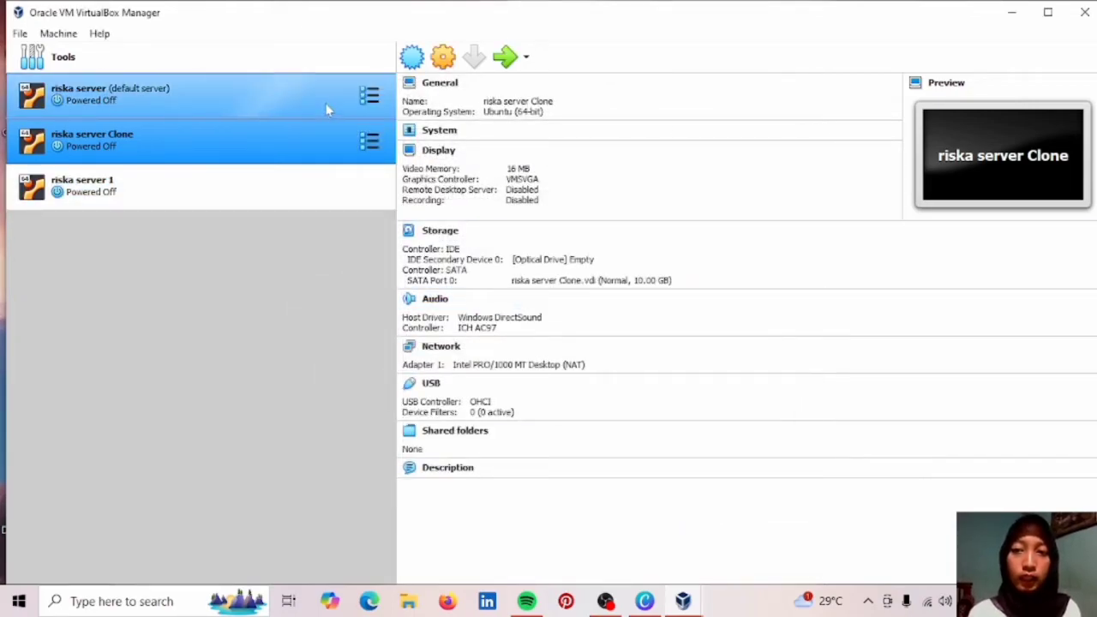
Start riska server and log in at its console with the username and password.
click(326, 109)
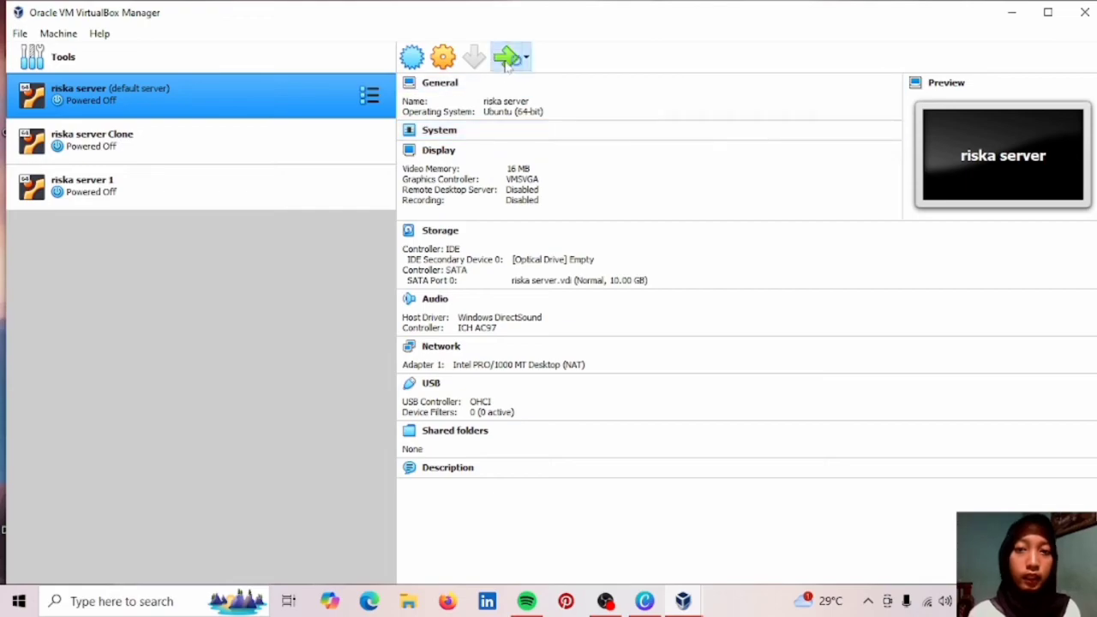
click(505, 59)
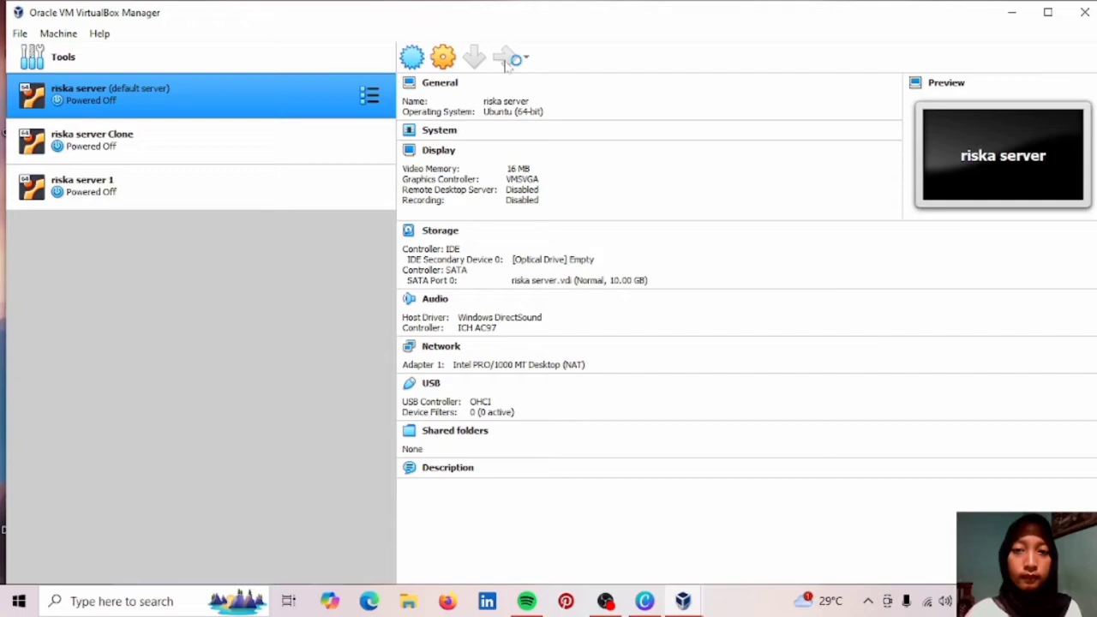
click(508, 60)
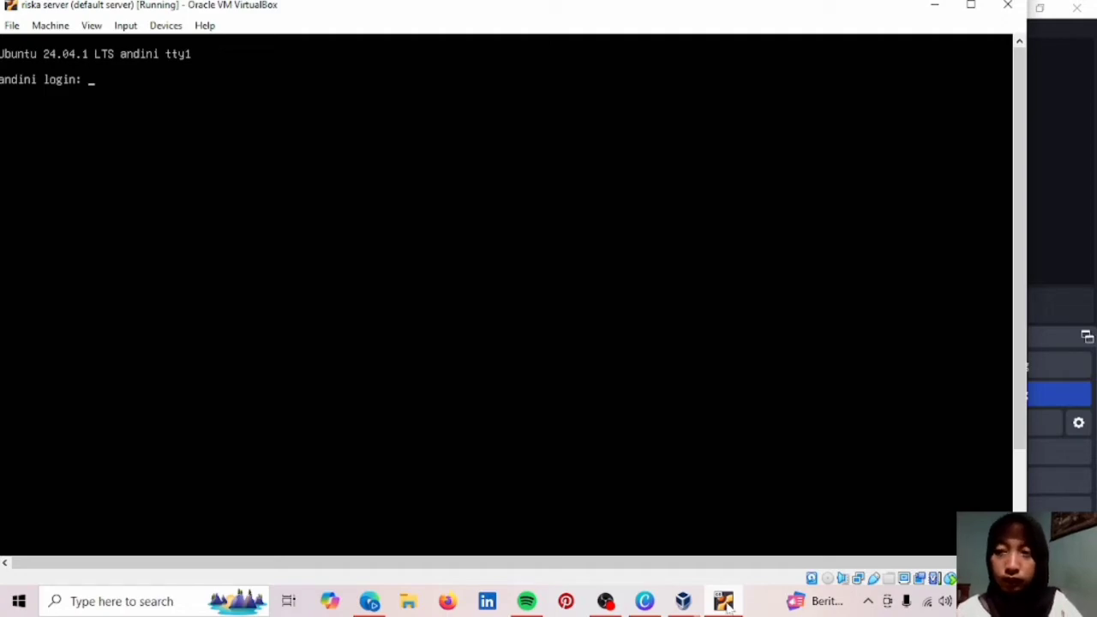
text(andinii)
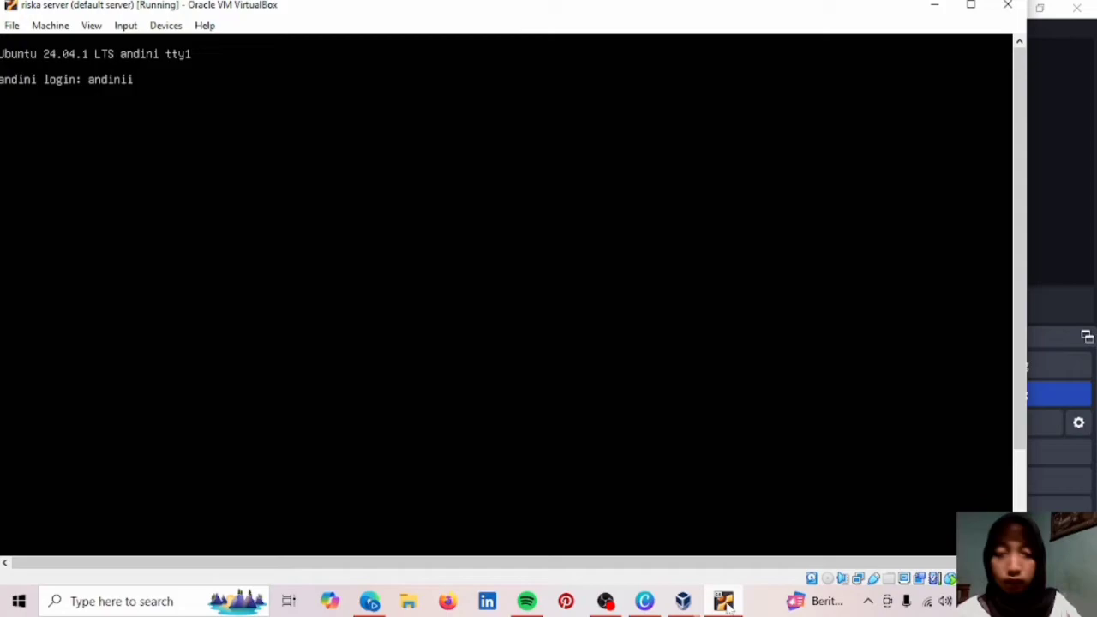
key(BackSpace)
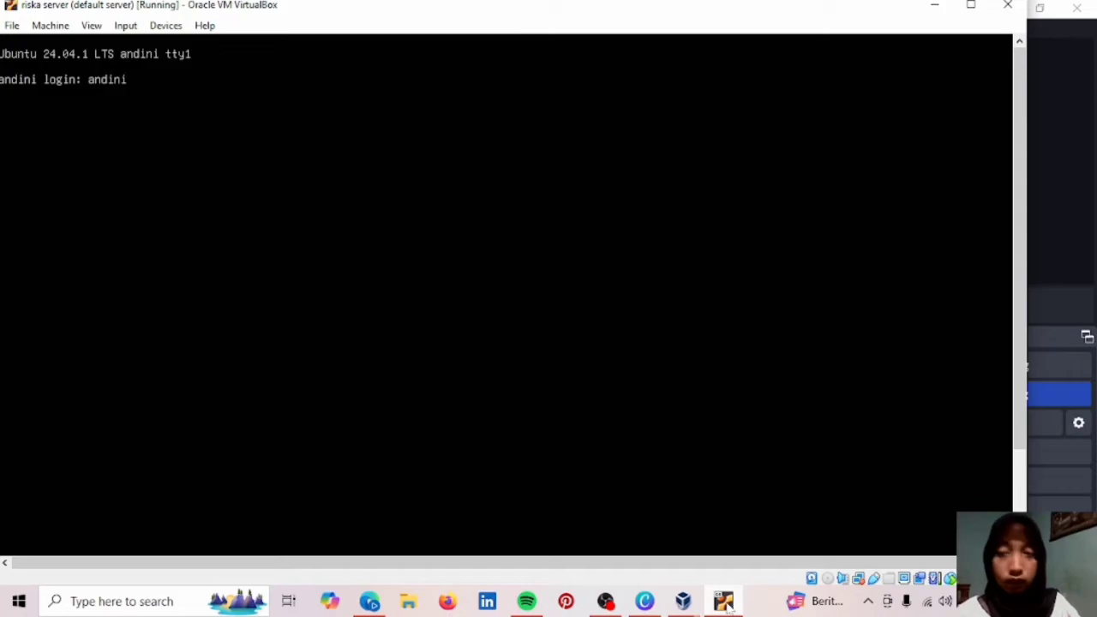
key(Return)
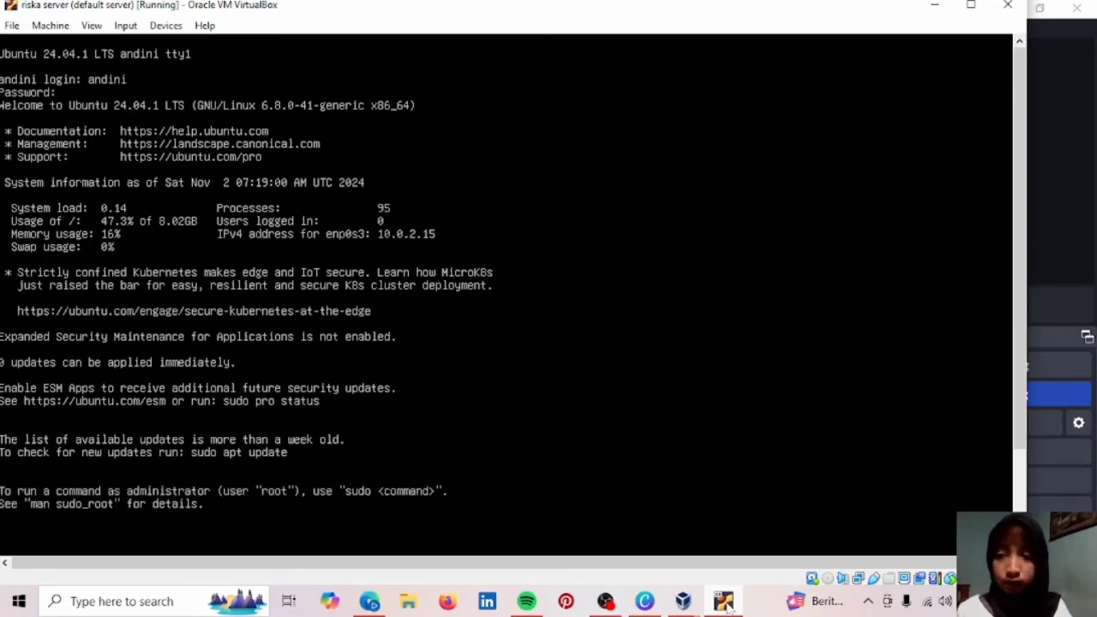
key(Return)
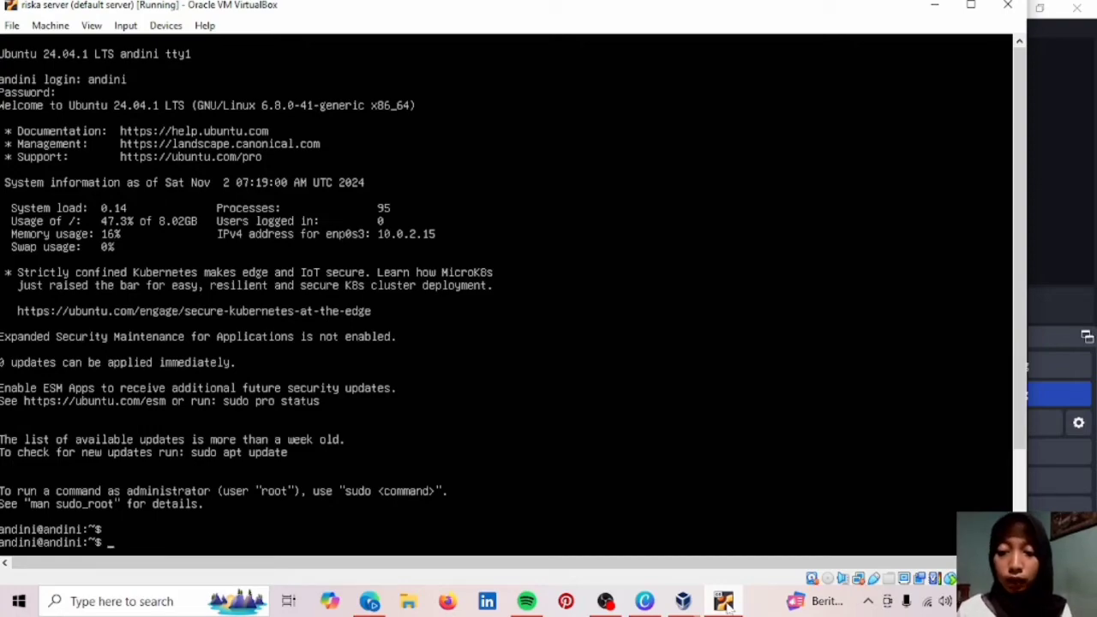
Run 'ip addres' to list the interfaces, showing enp0s3 at 10.0.2.15/24.
text(ip)
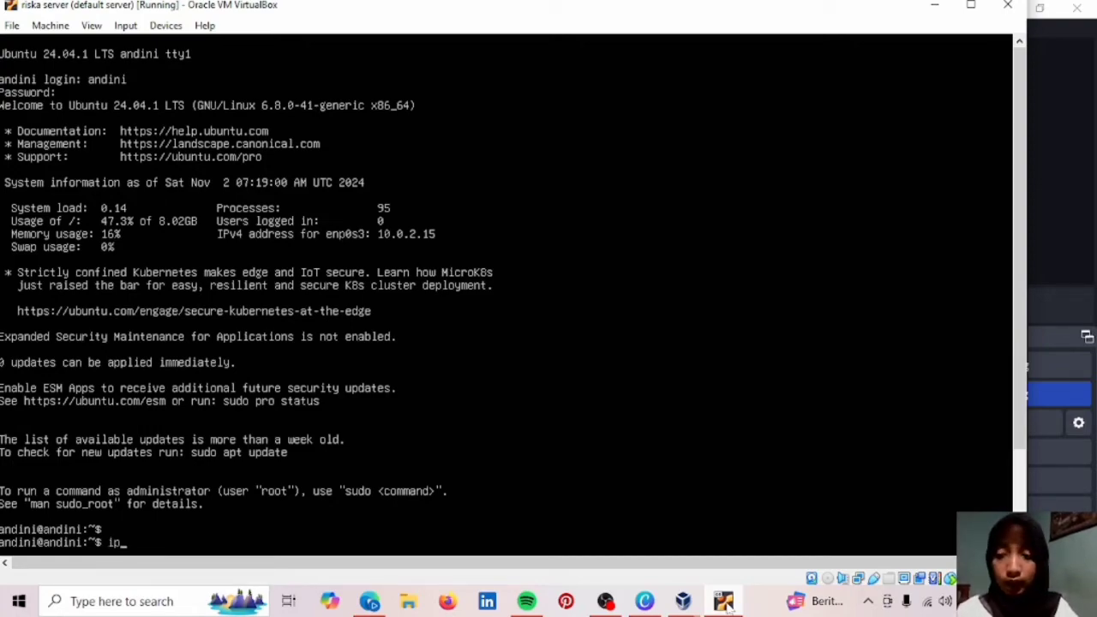
text( address)
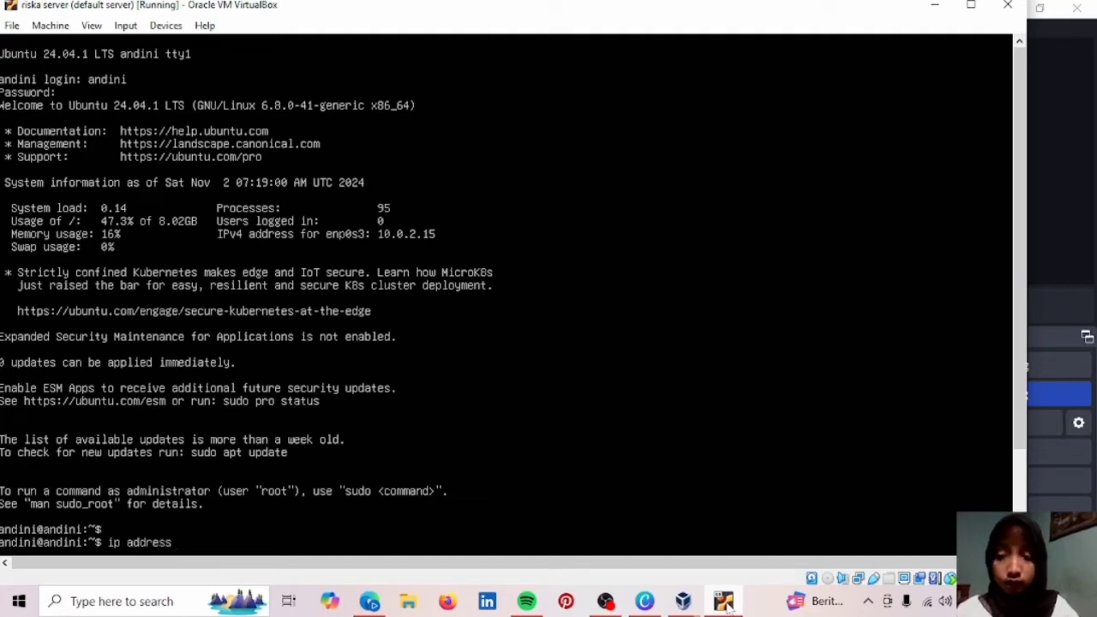
key(BackSpace)
key(Return)
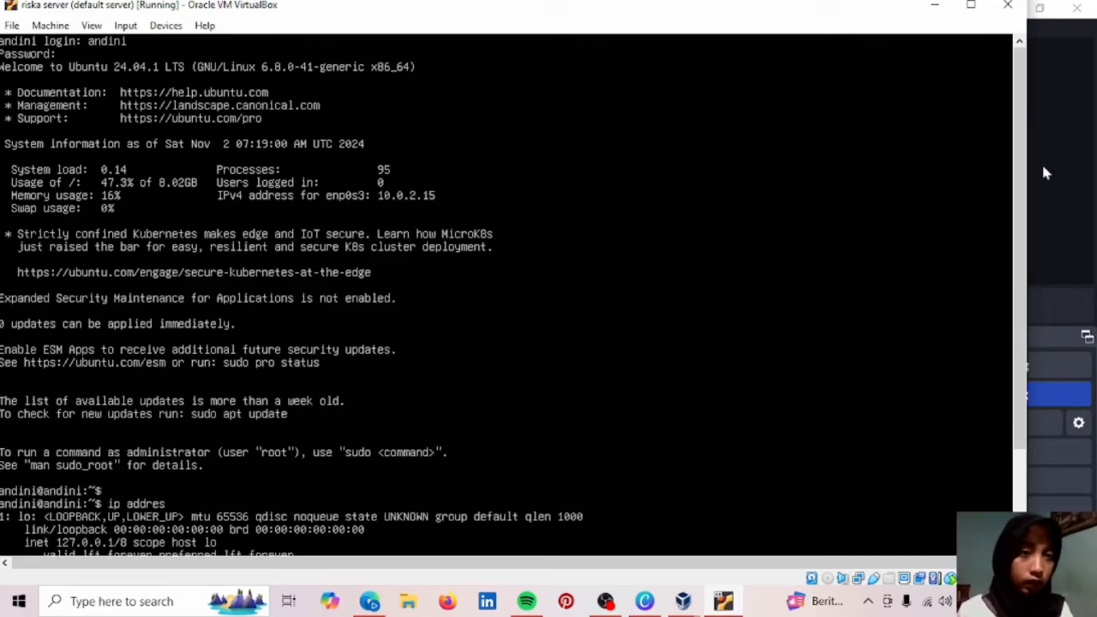
drag(1019, 152, 1019, 248)
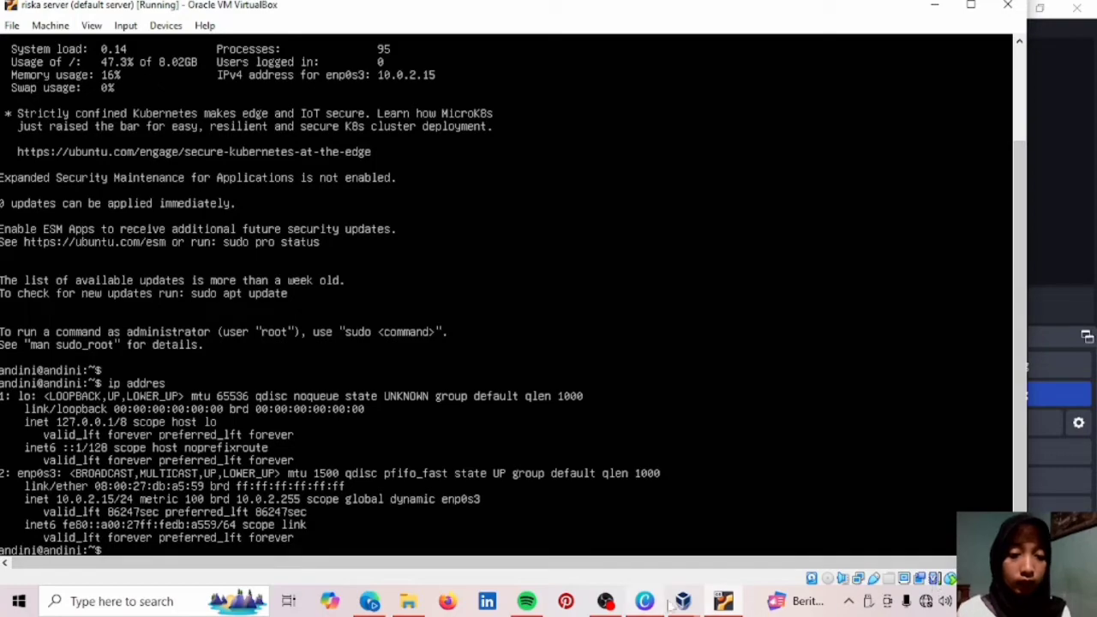
Switch to riska server Clone and log in at its console.
mouse_move(682, 603)
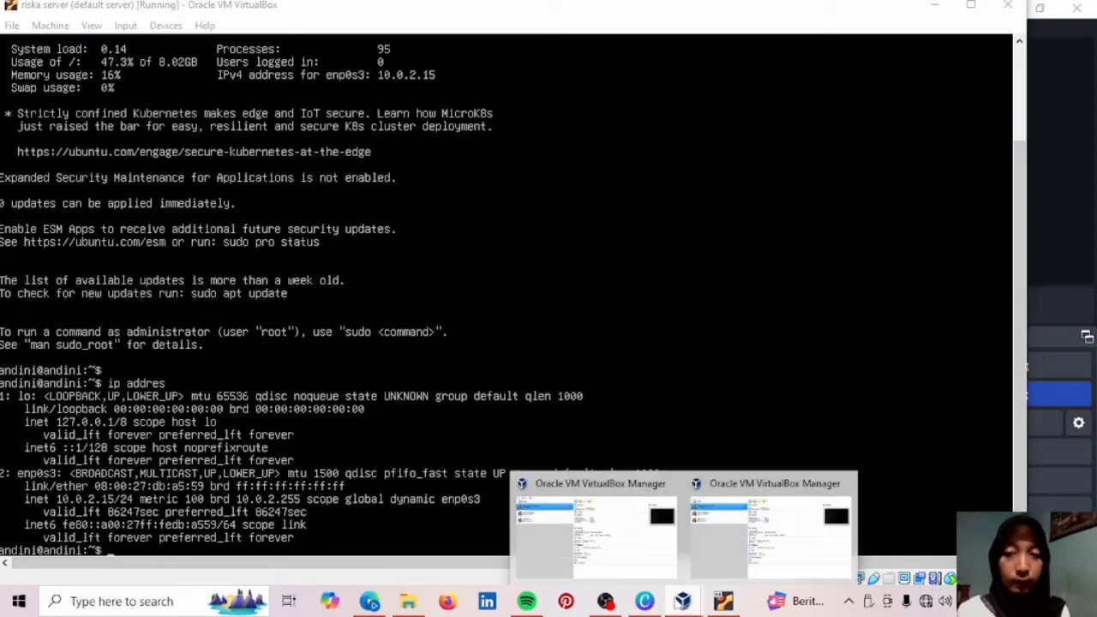
click(623, 530)
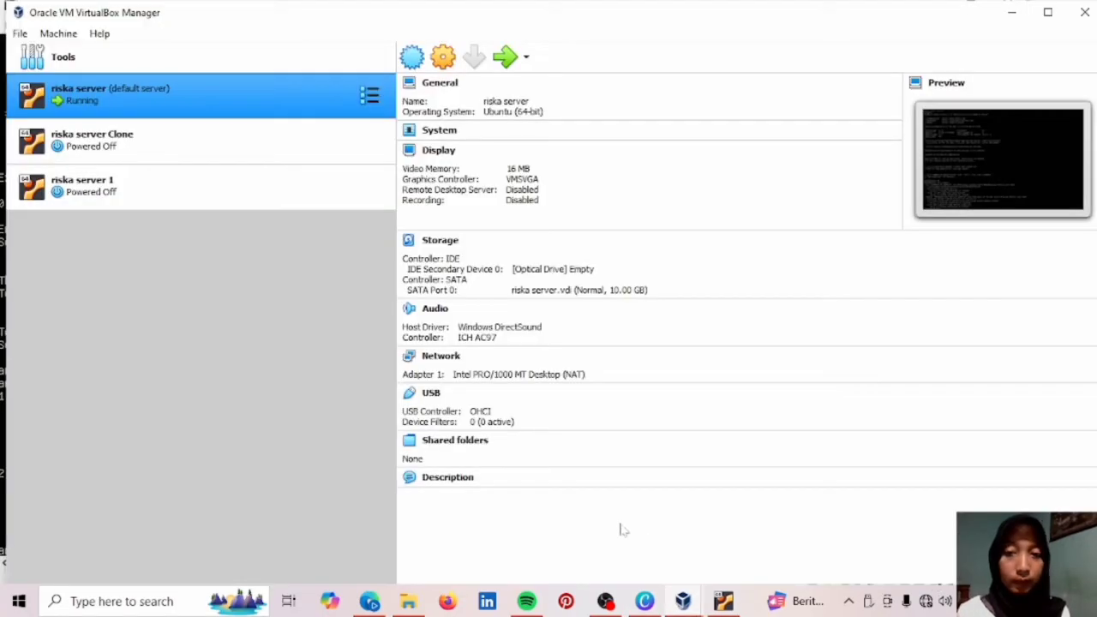
click(219, 143)
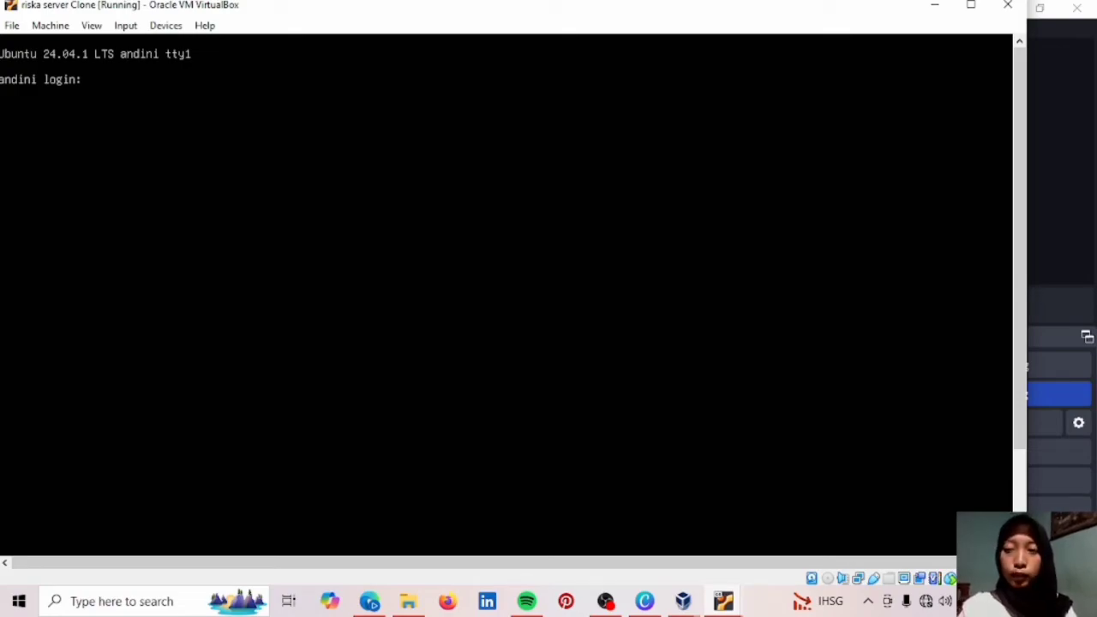
text(and)
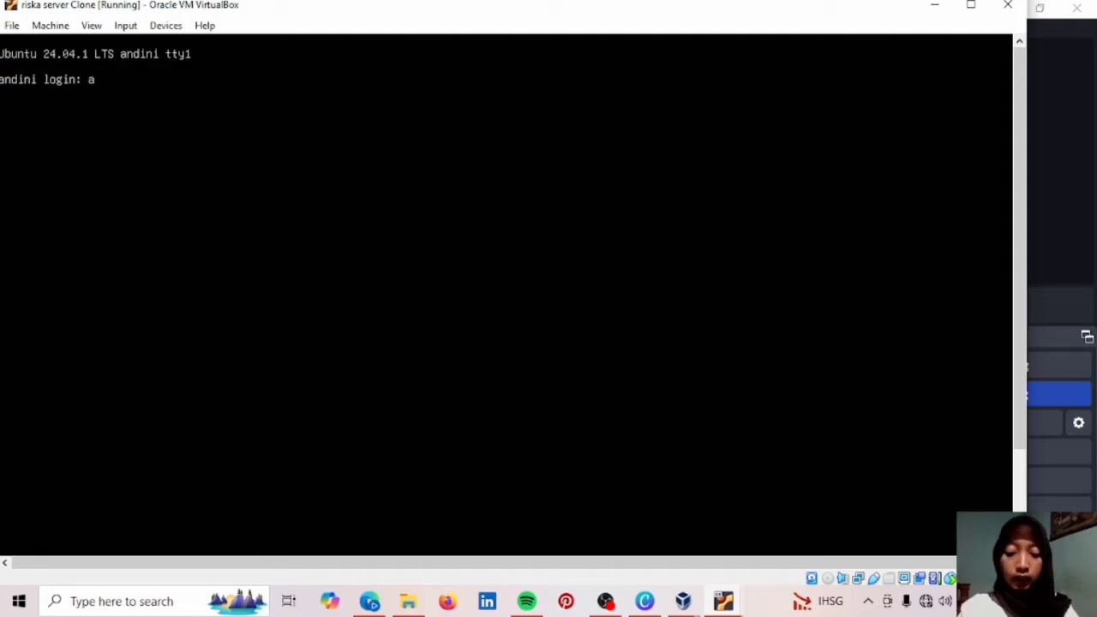
text(ini)
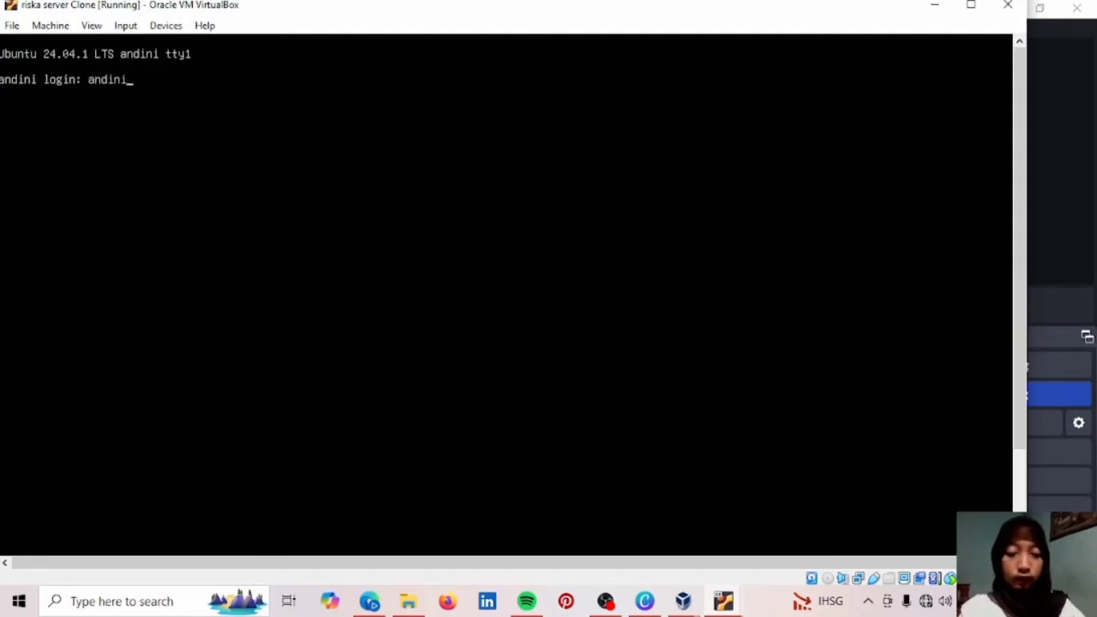
key(Return)
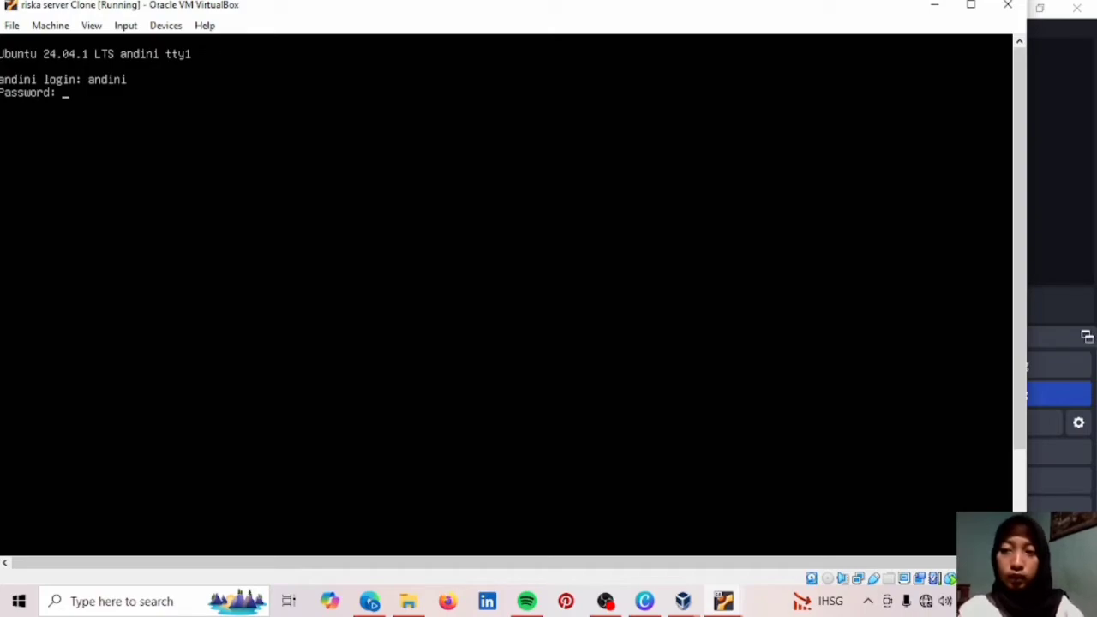
key(Return)
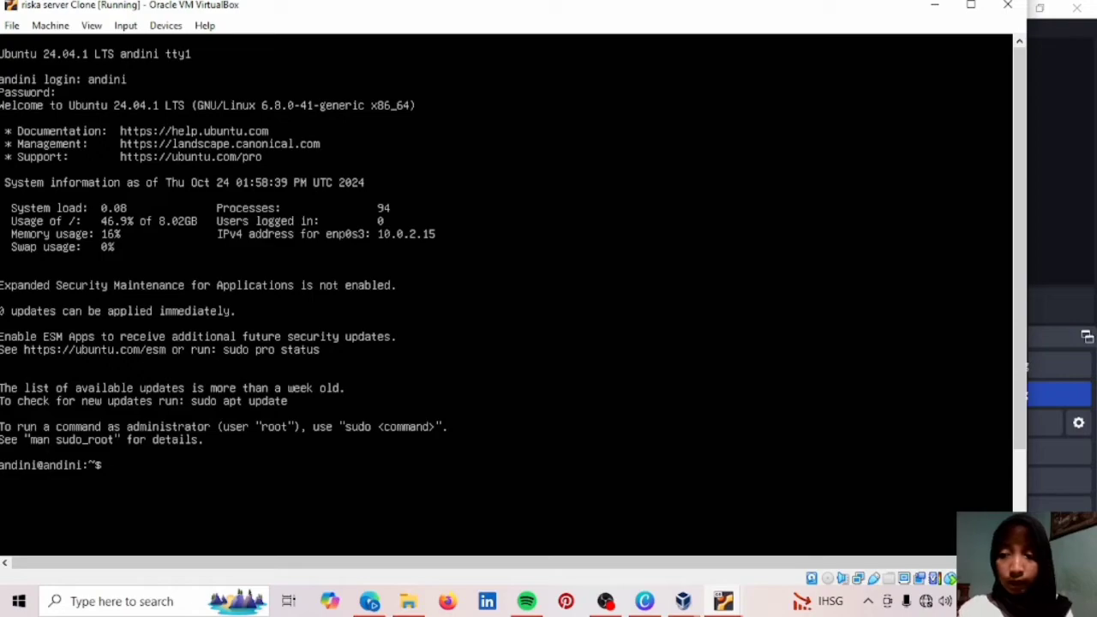
List the clone's network addresses and scroll to the enp0s3 entry at 10.0.2.15.
text(l)
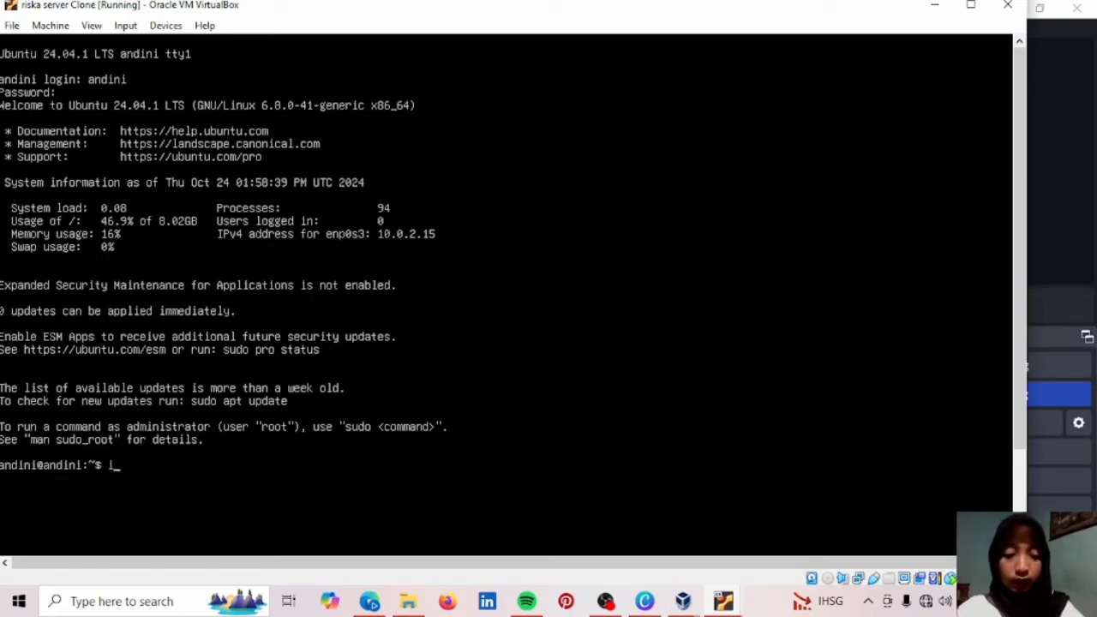
text(p )
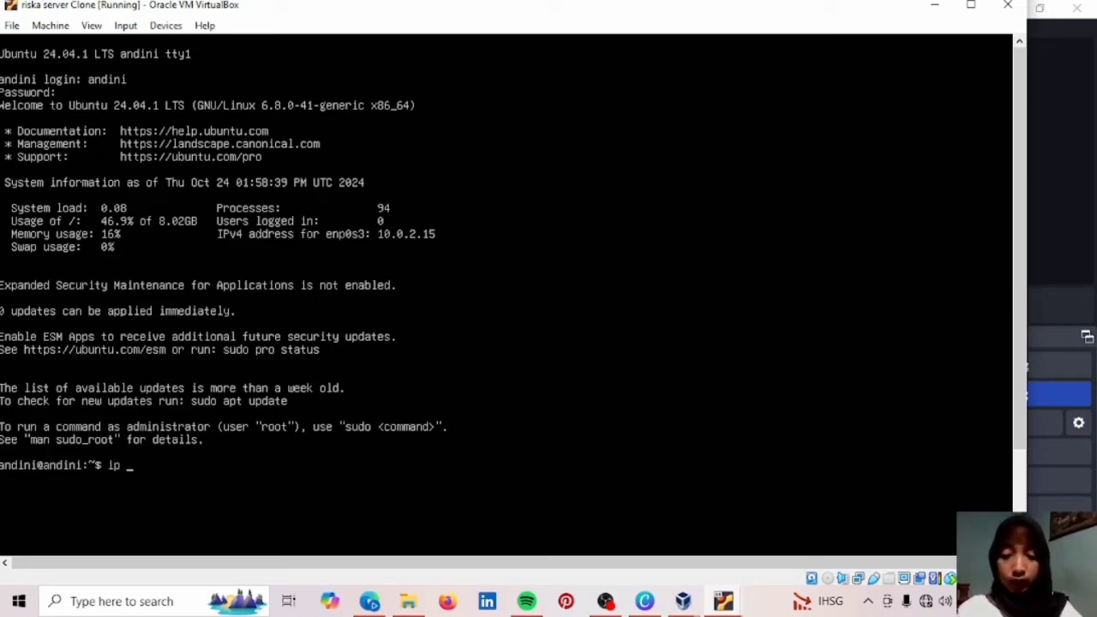
text(addres)
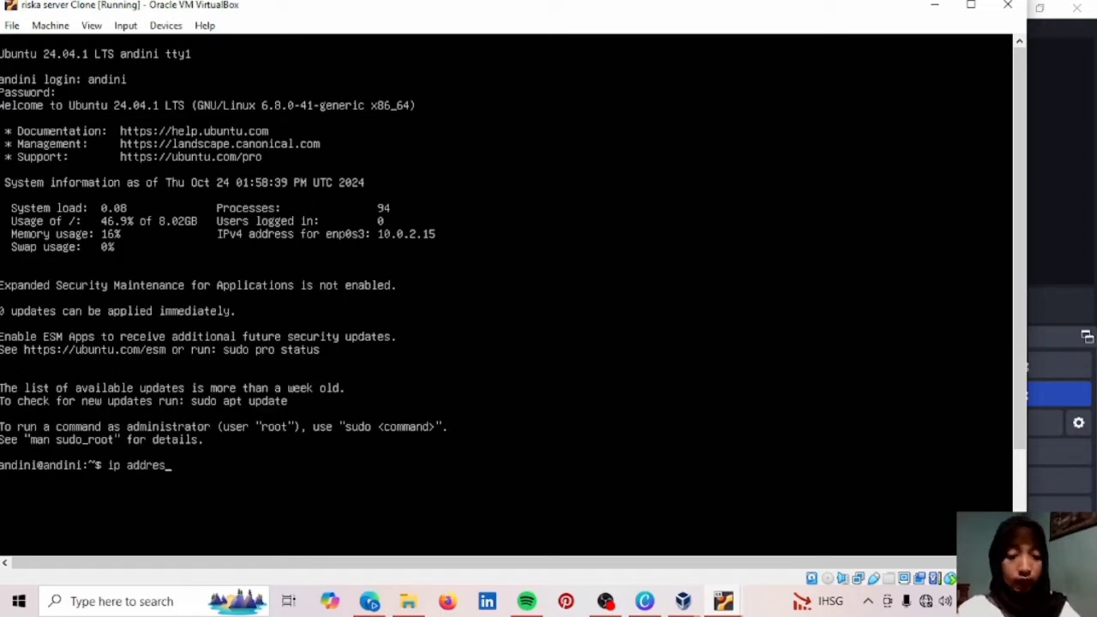
key(Return)
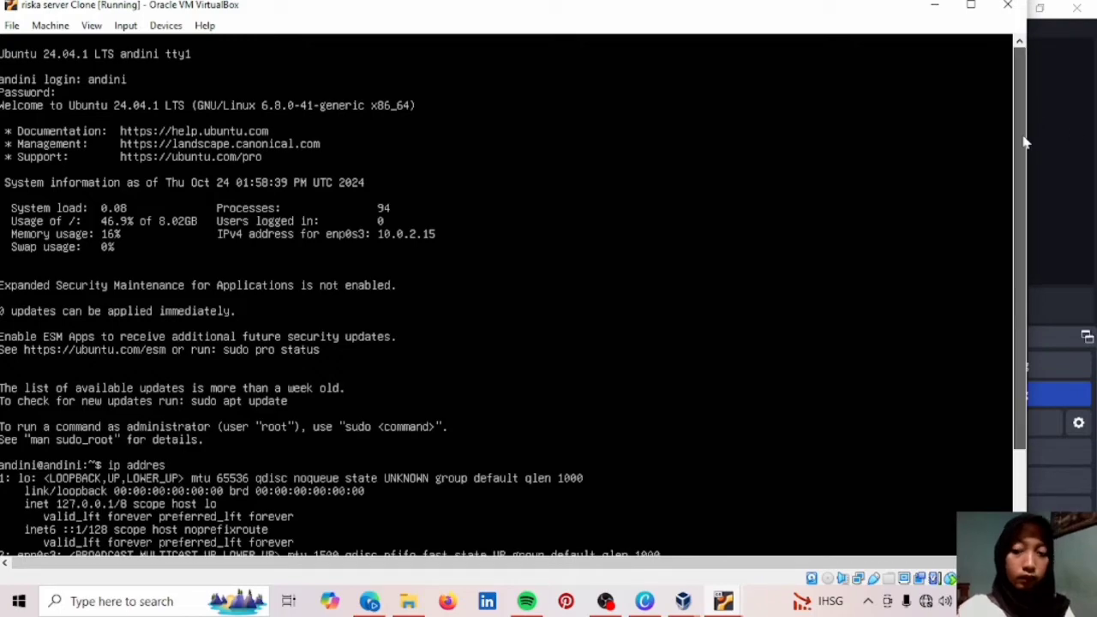
scroll(1018, 221, down, 3)
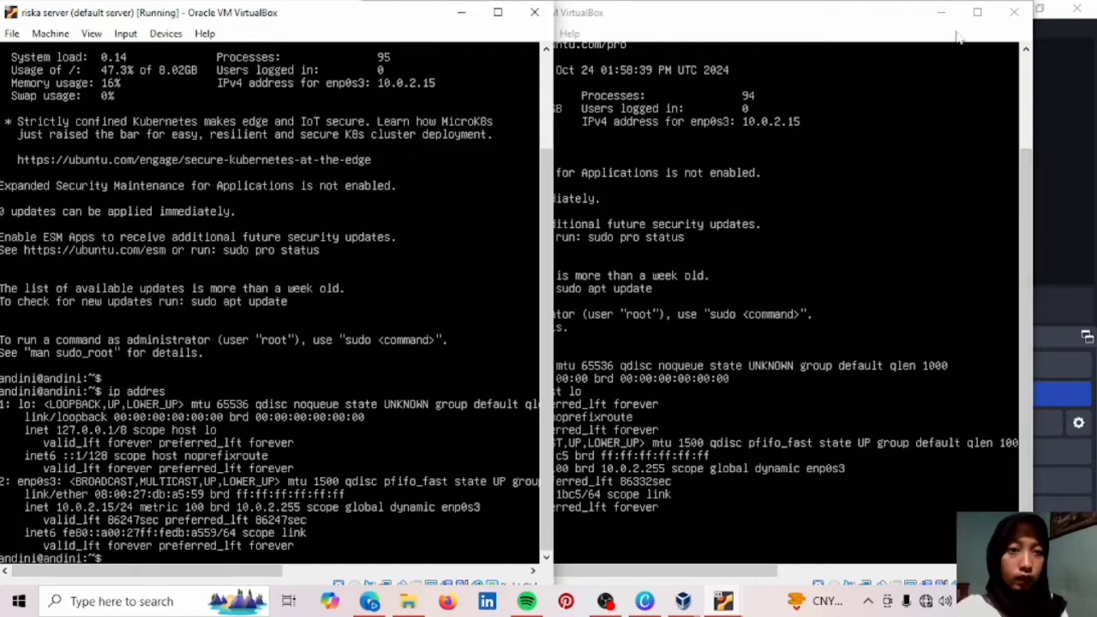
Move the clone's console window further to the right.
click(889, 21)
drag(888, 21, 972, 22)
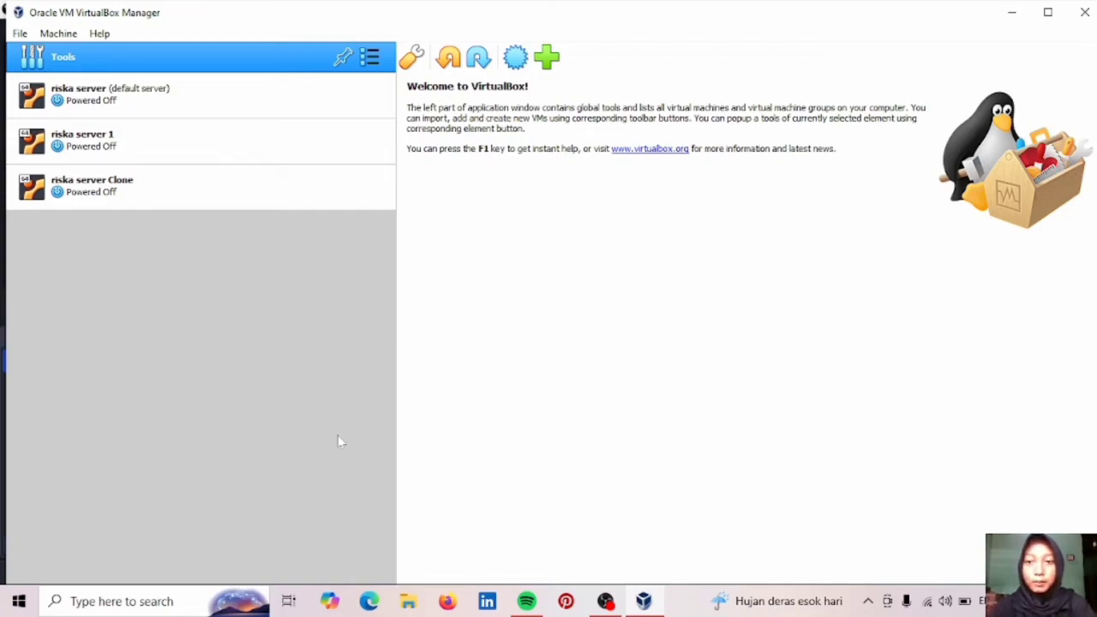
click(19, 34)
mouse_move(49, 39)
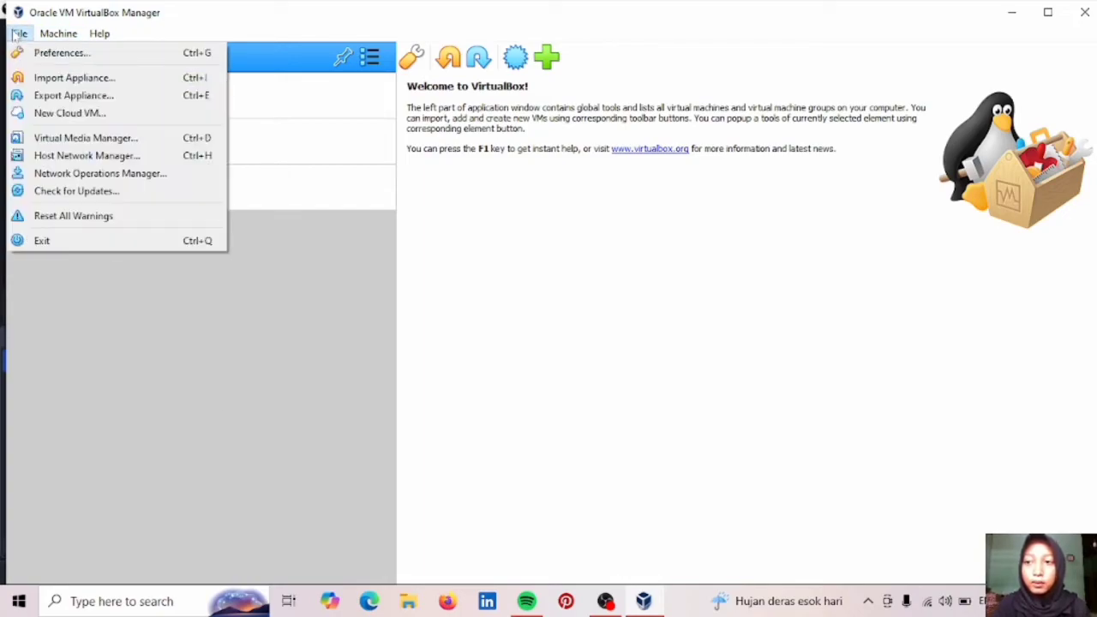
click(29, 53)
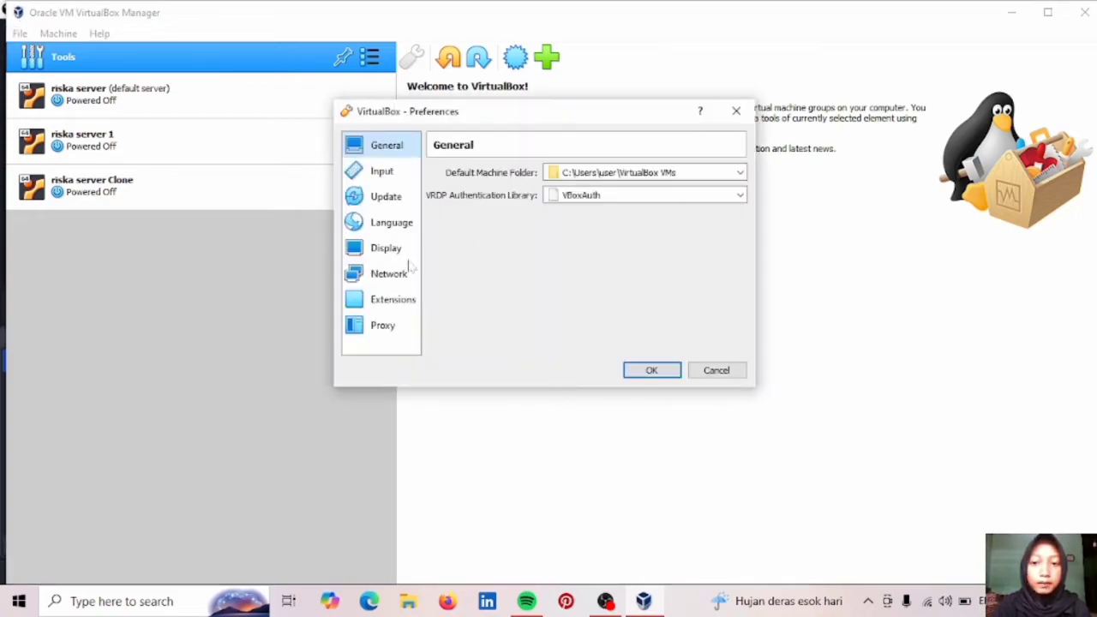
click(392, 274)
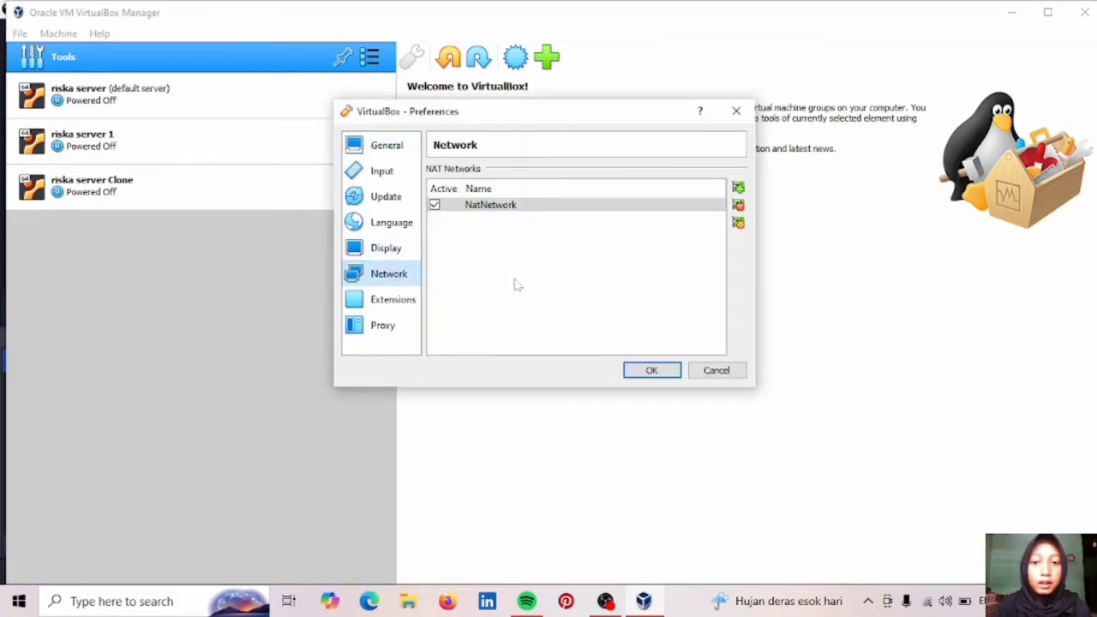
click(495, 209)
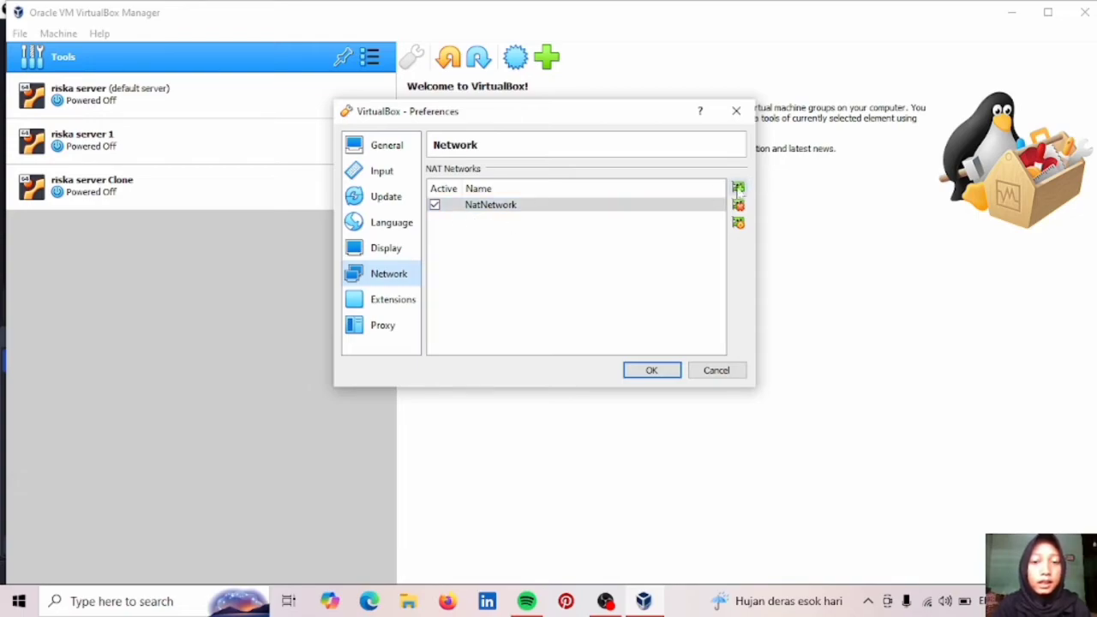
click(738, 188)
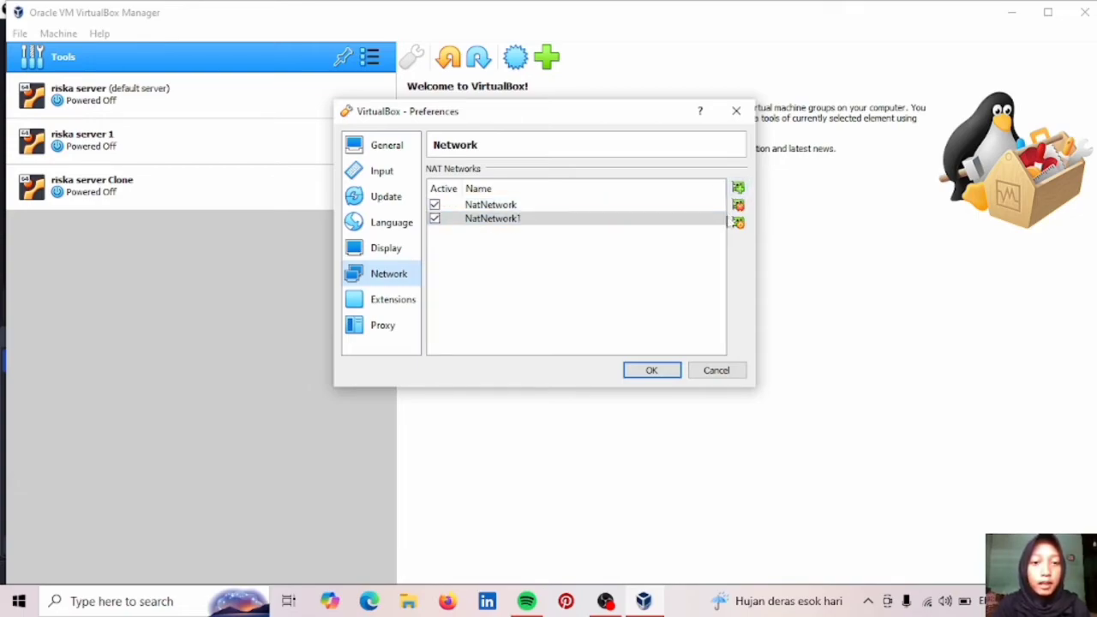
click(738, 206)
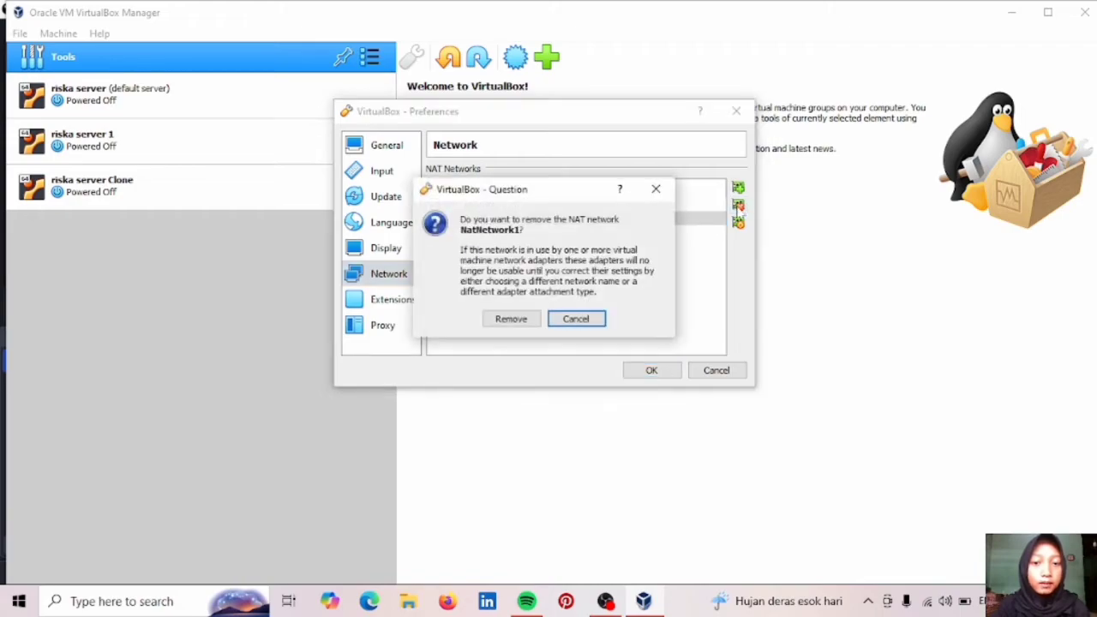
click(508, 318)
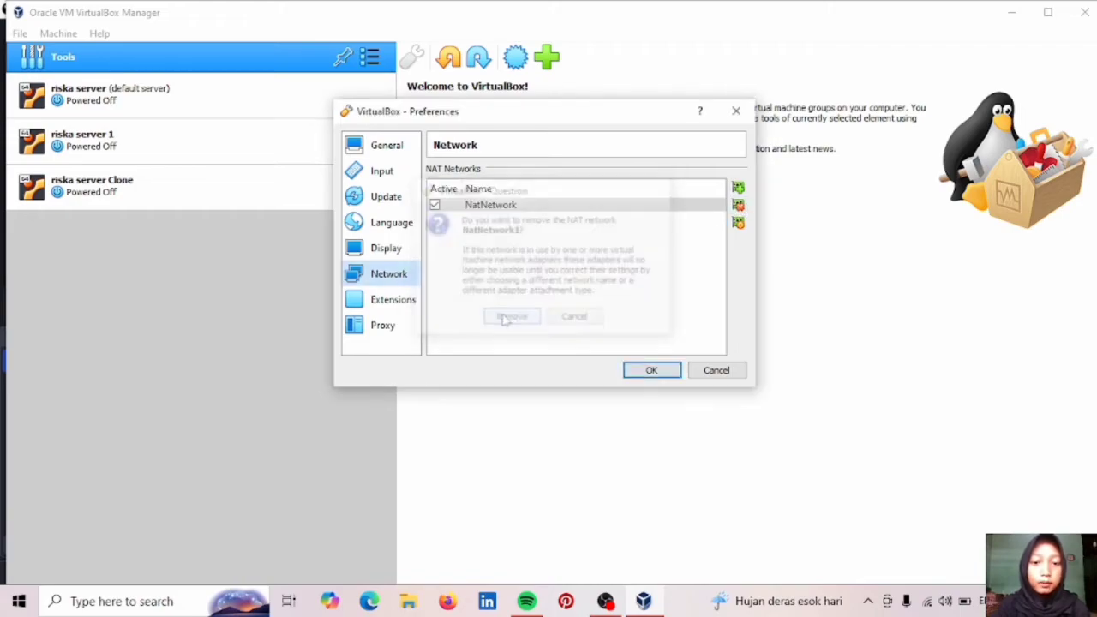
click(652, 371)
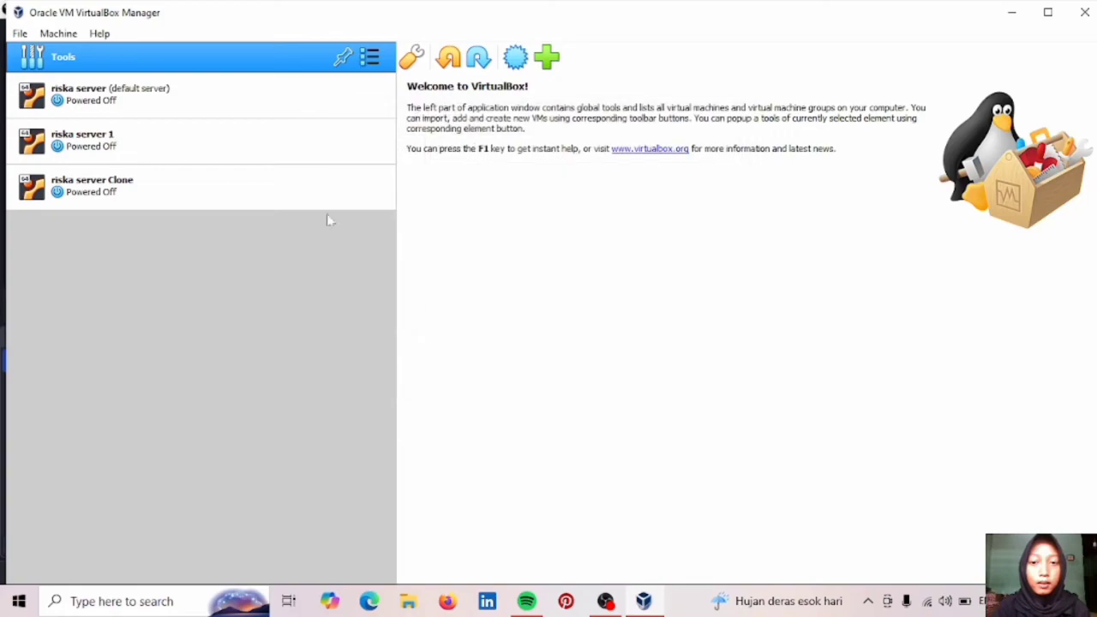
With riska server selected, add NatNetwork1 in the Network preferences, then remove it.
click(282, 114)
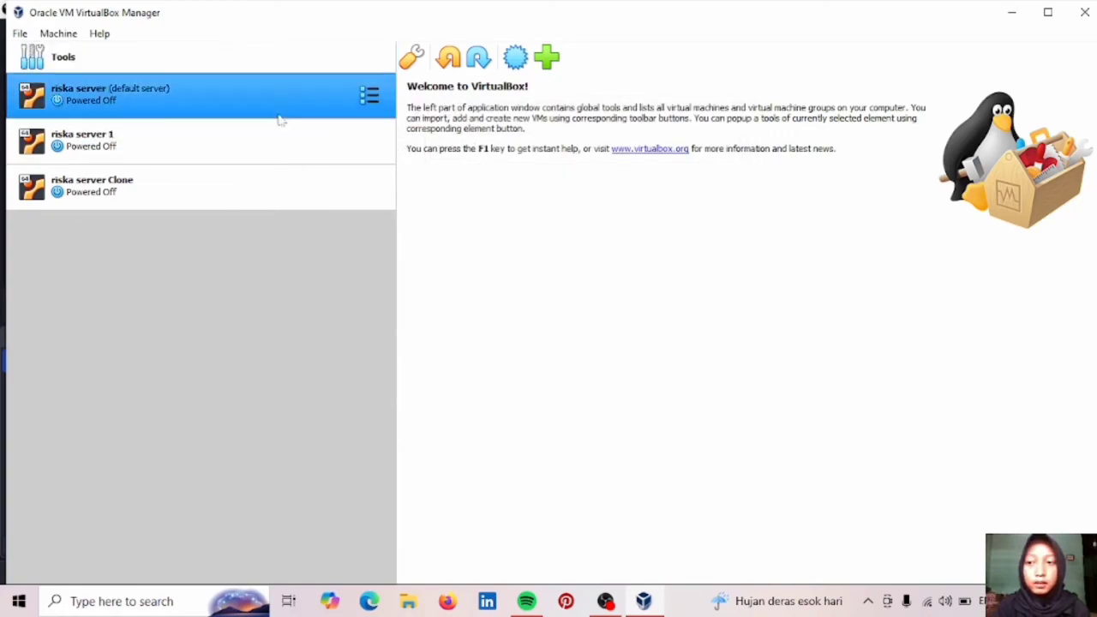
click(19, 33)
click(49, 51)
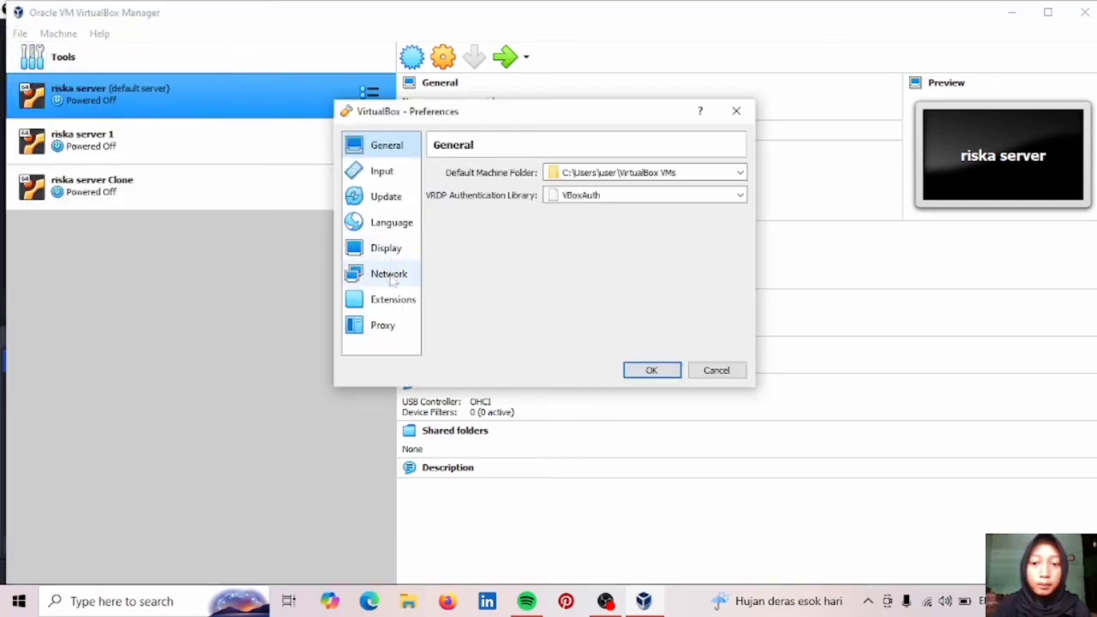
click(391, 280)
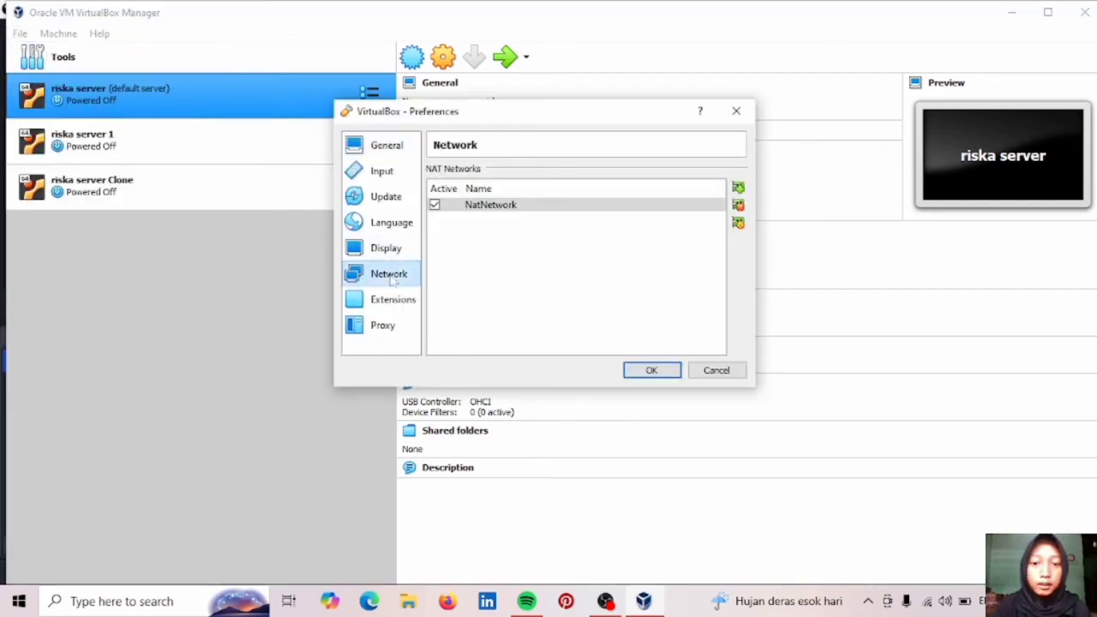
click(738, 187)
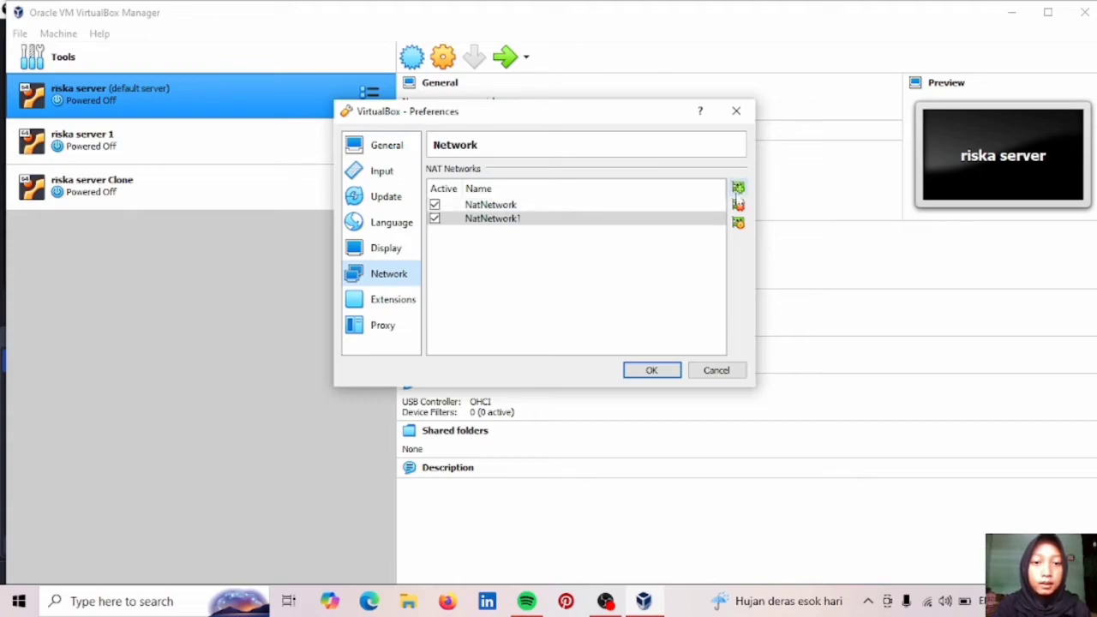
click(738, 206)
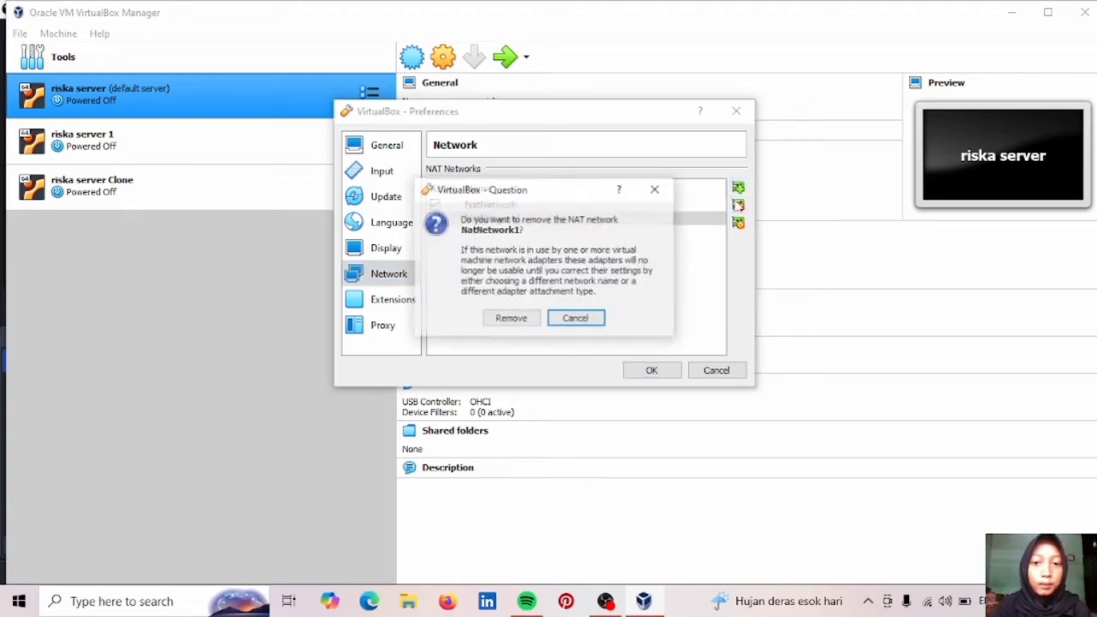
click(513, 320)
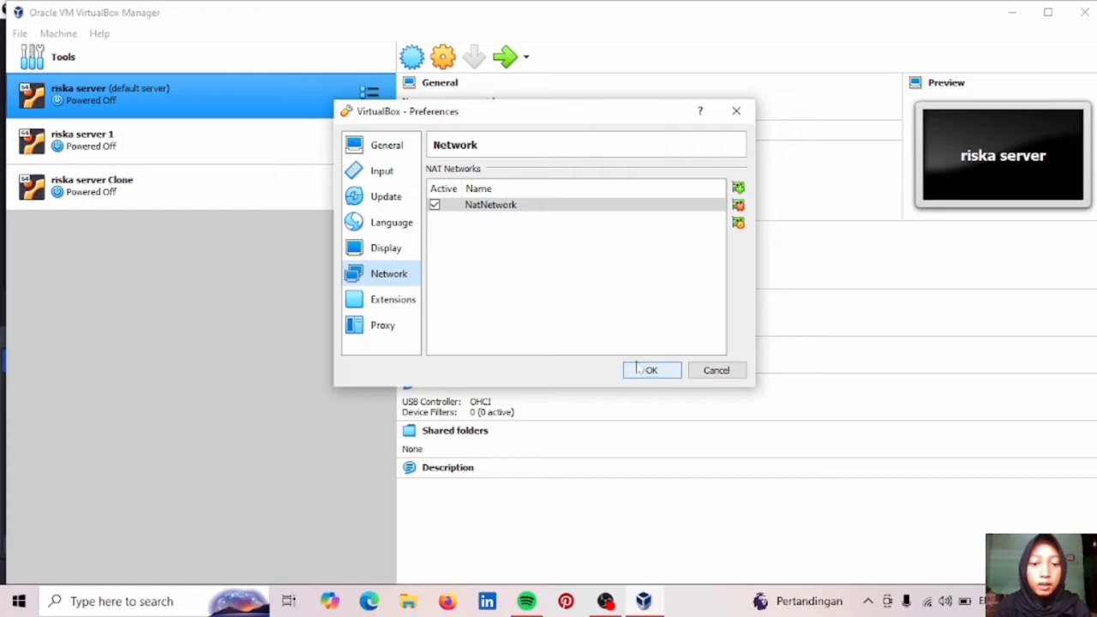
click(644, 371)
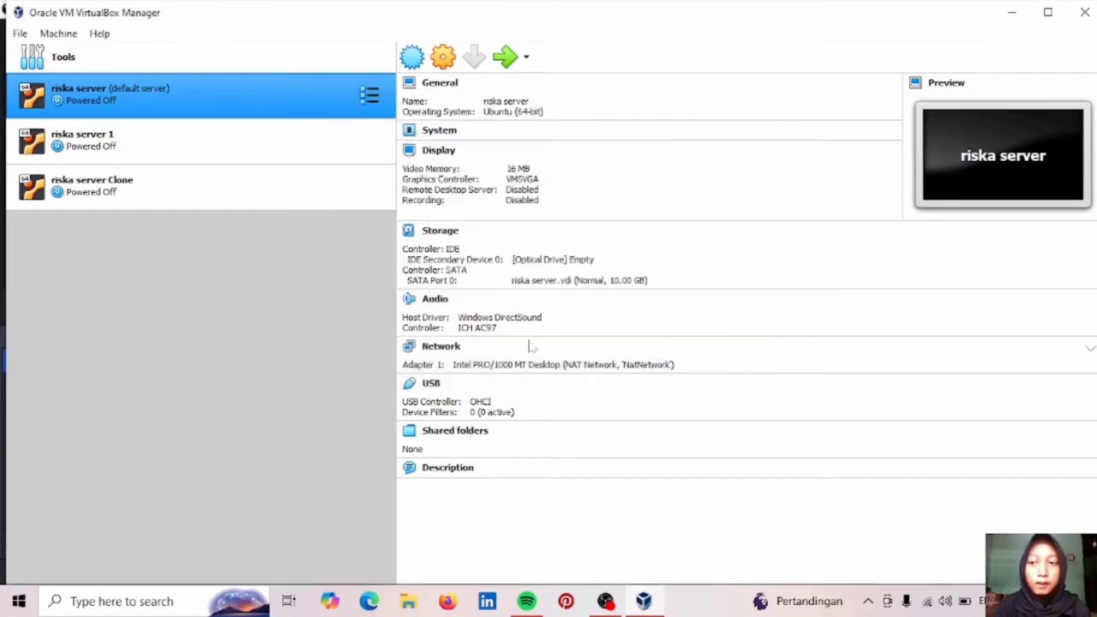
Recheck the Network preferences from riska server 1, then reselect riska server.
click(235, 137)
click(20, 33)
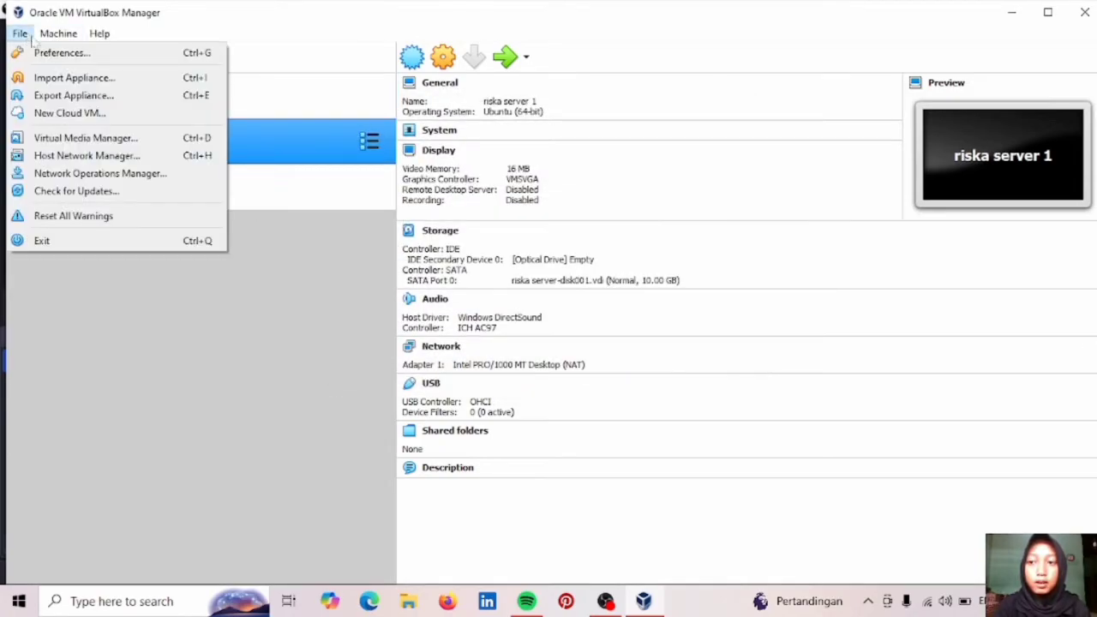
click(86, 53)
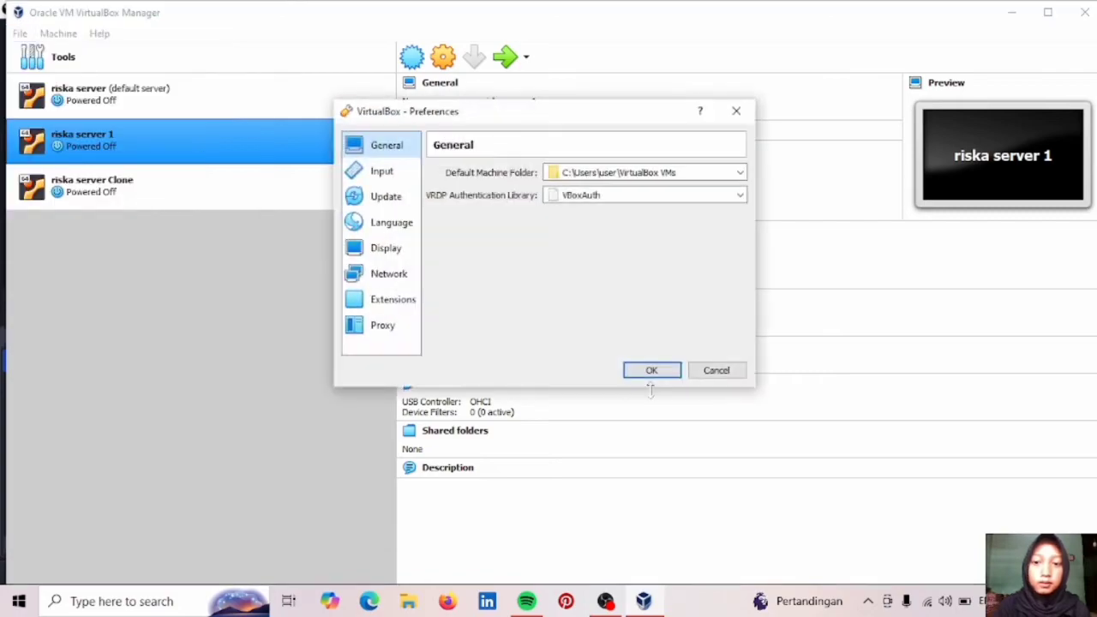
click(387, 273)
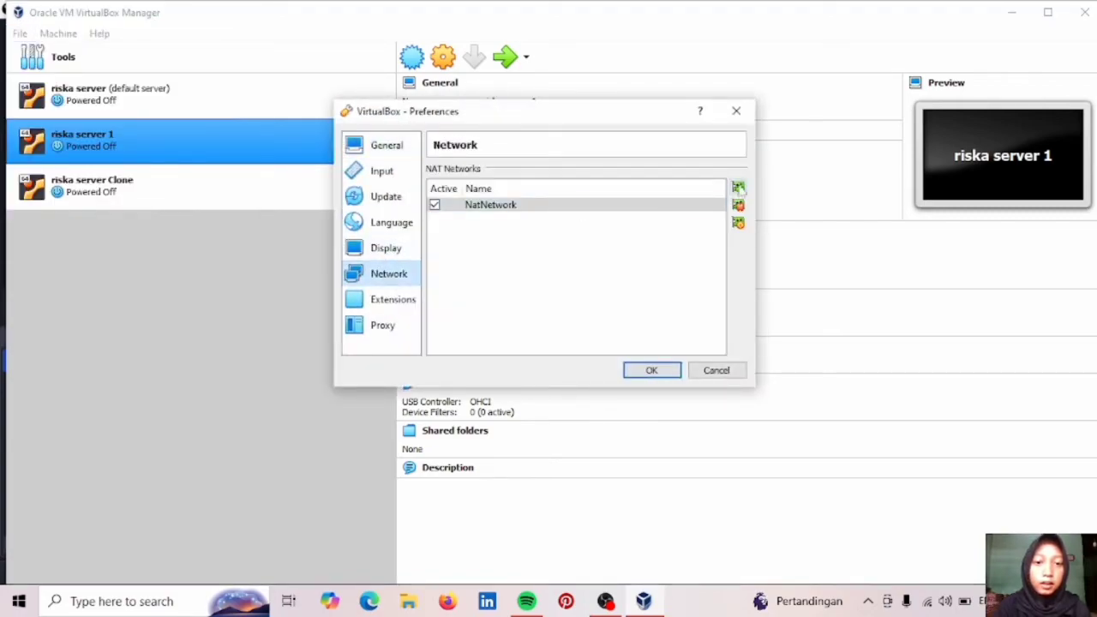
click(651, 369)
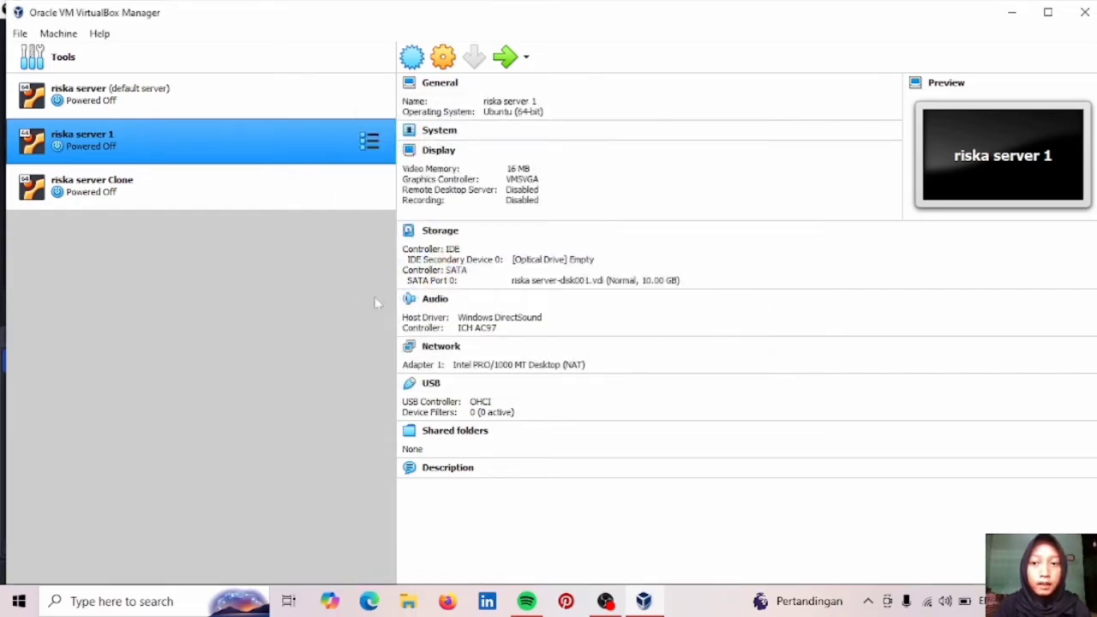
click(314, 101)
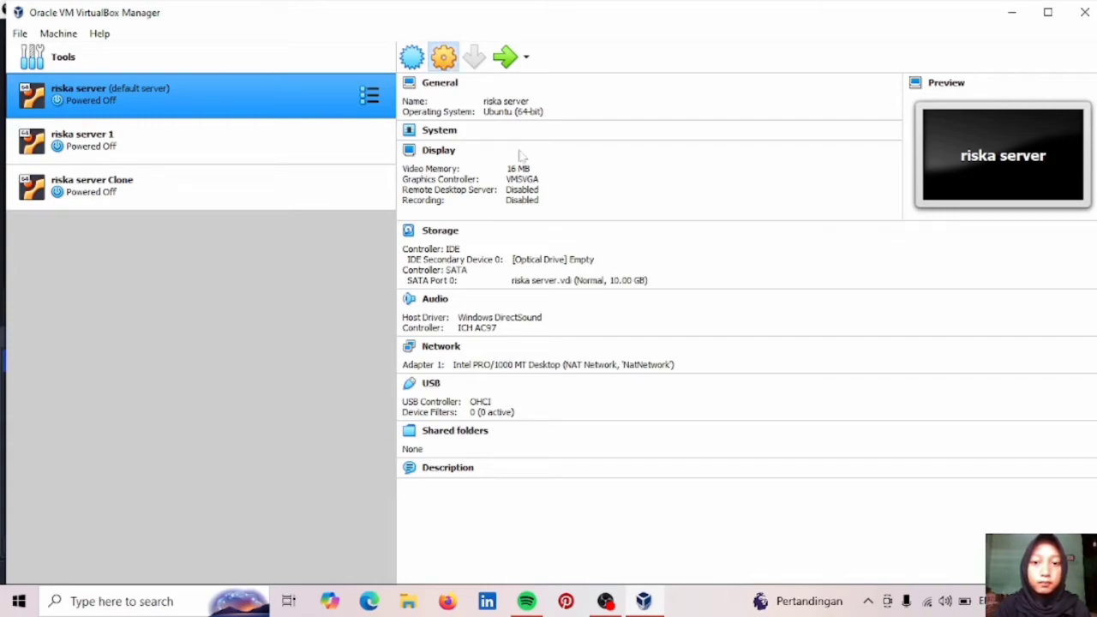
Attach riska server's Adapter 1 to NAT Network 'NatNetwork' and save the settings.
key(ctrl+s)
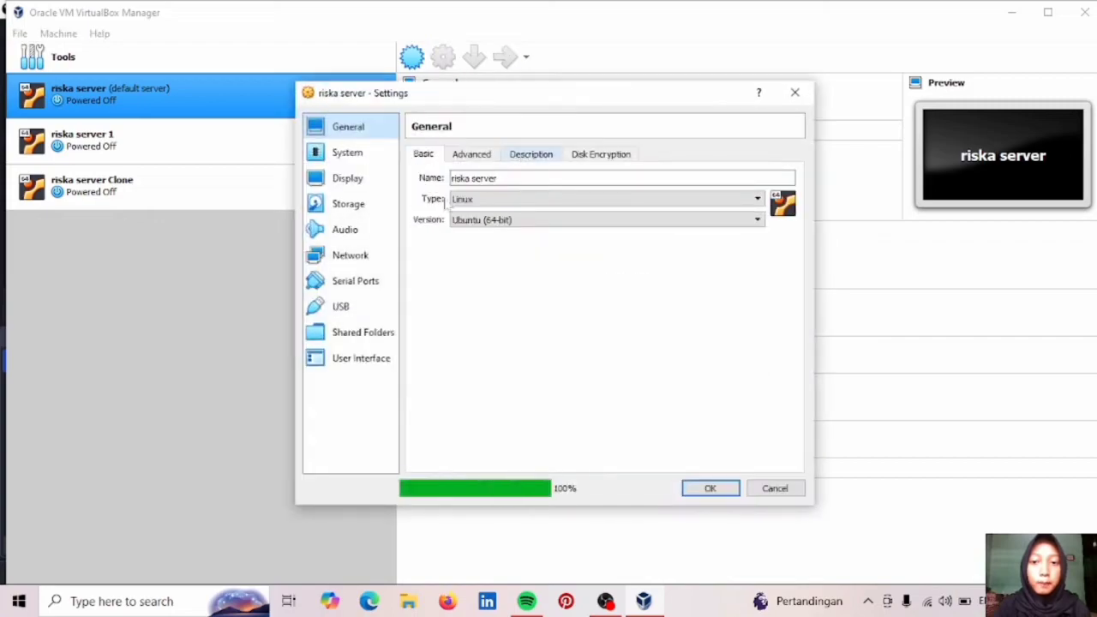
click(347, 255)
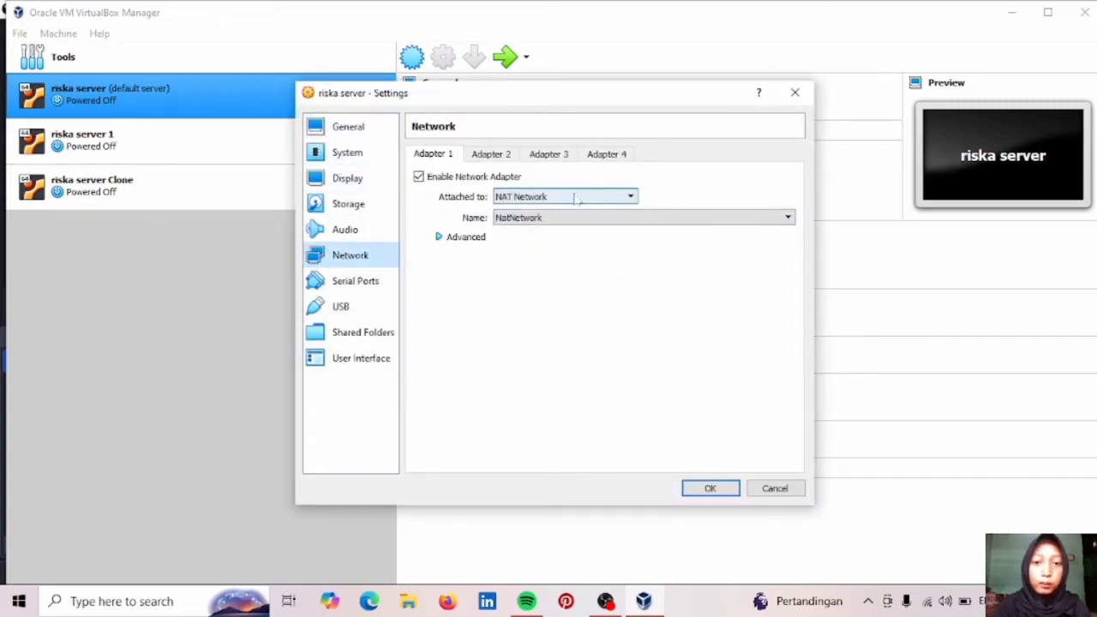
click(617, 196)
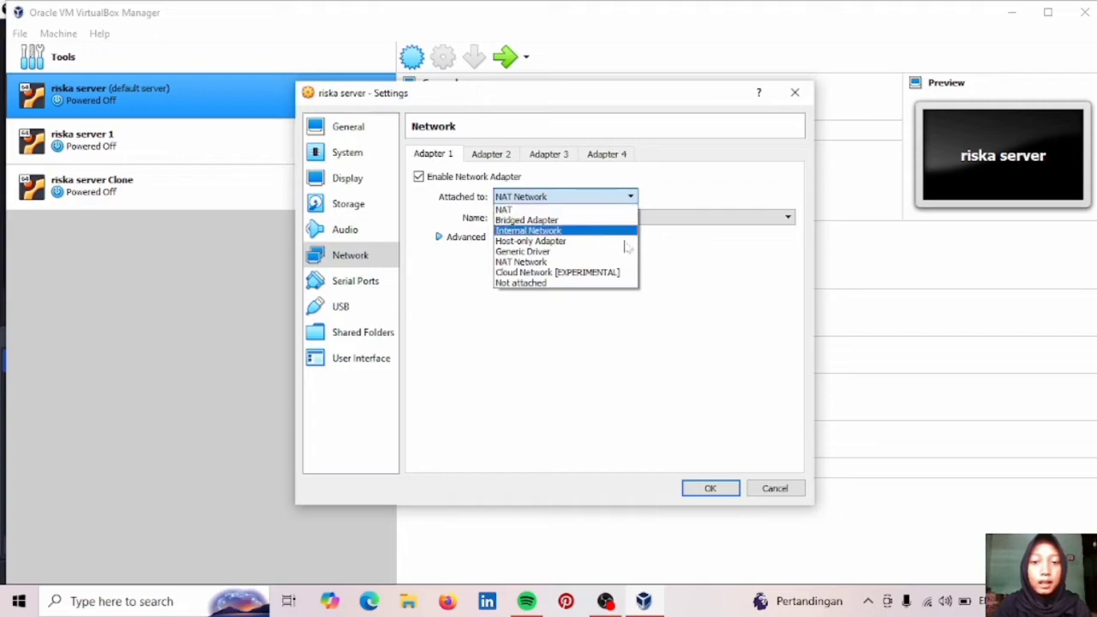
click(571, 264)
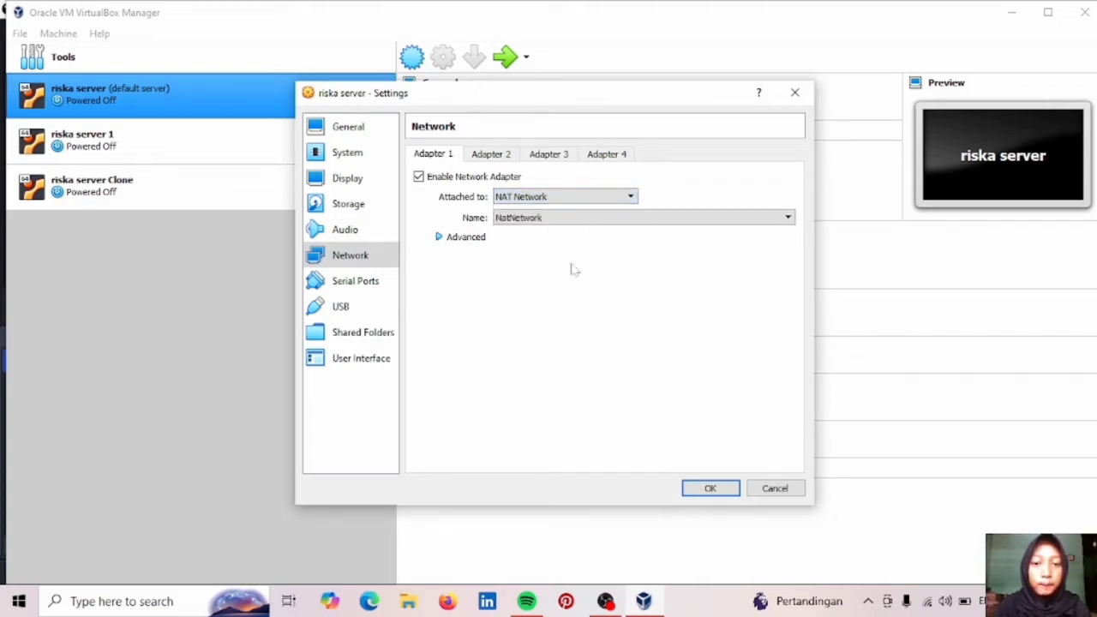
click(590, 224)
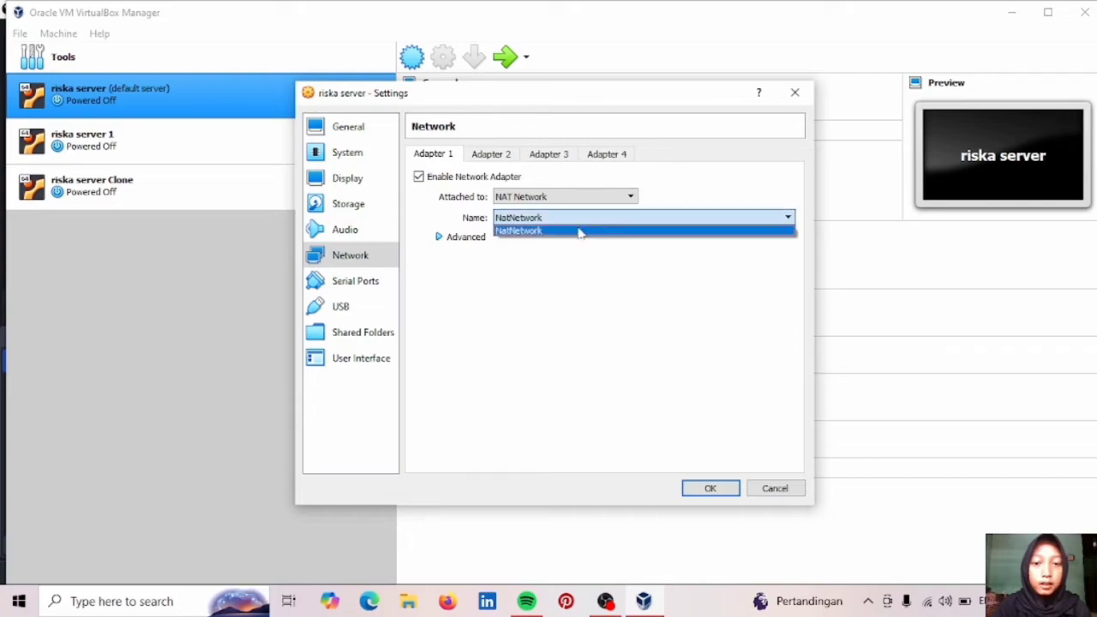
click(580, 231)
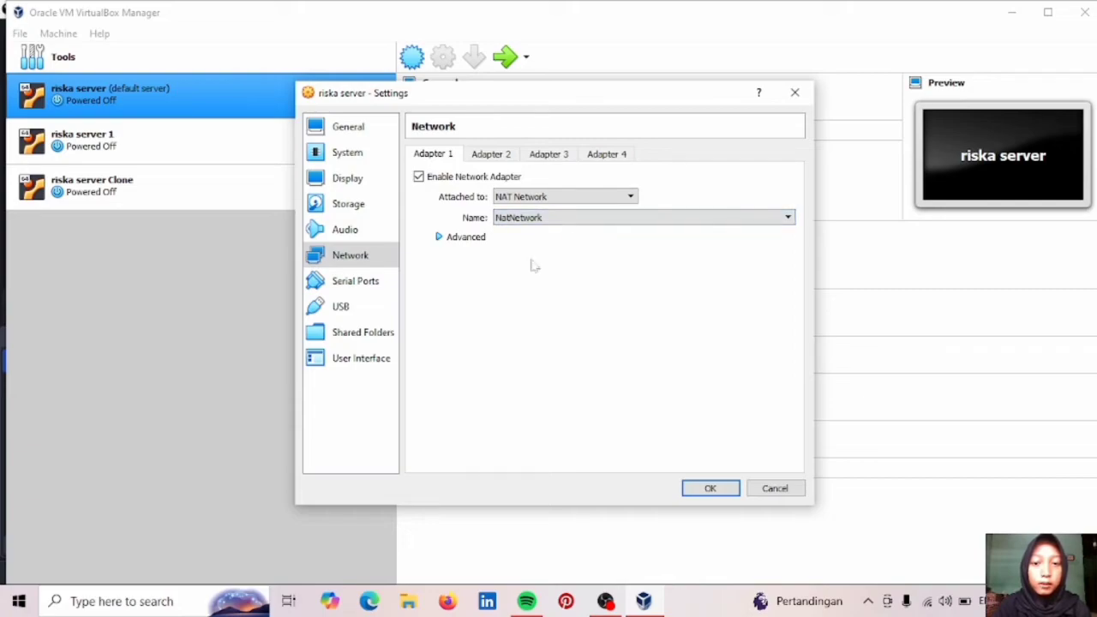
click(711, 488)
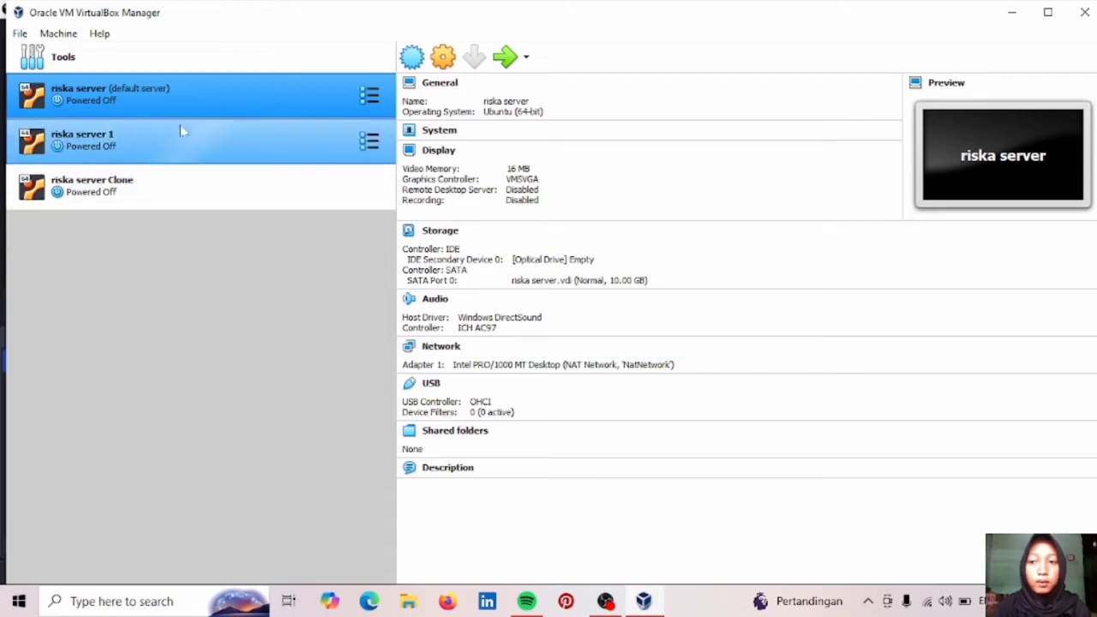
Start the riska server virtual machine.
click(503, 56)
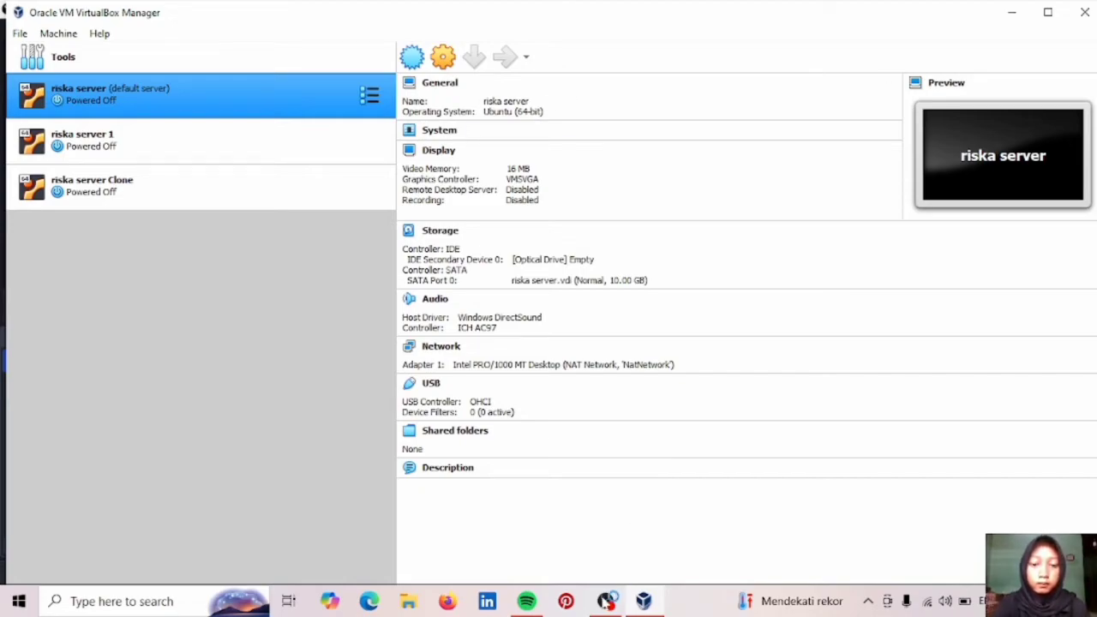
Arrange both server consoles, resizing riska server 1's window smaller and centring it.
mouse_move(683, 600)
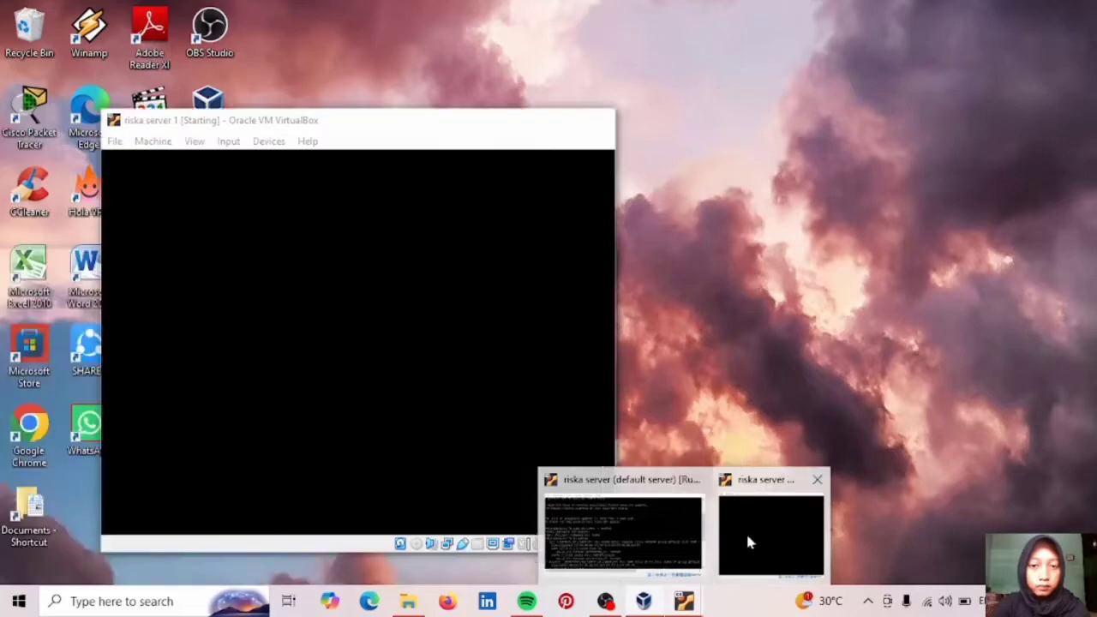
click(747, 541)
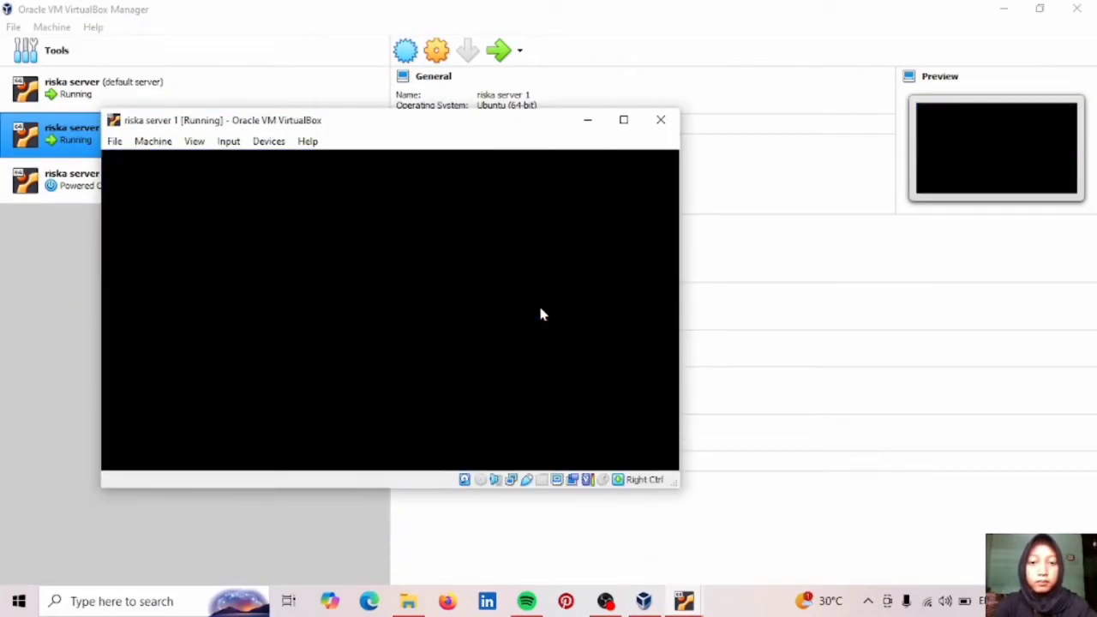
mouse_move(683, 600)
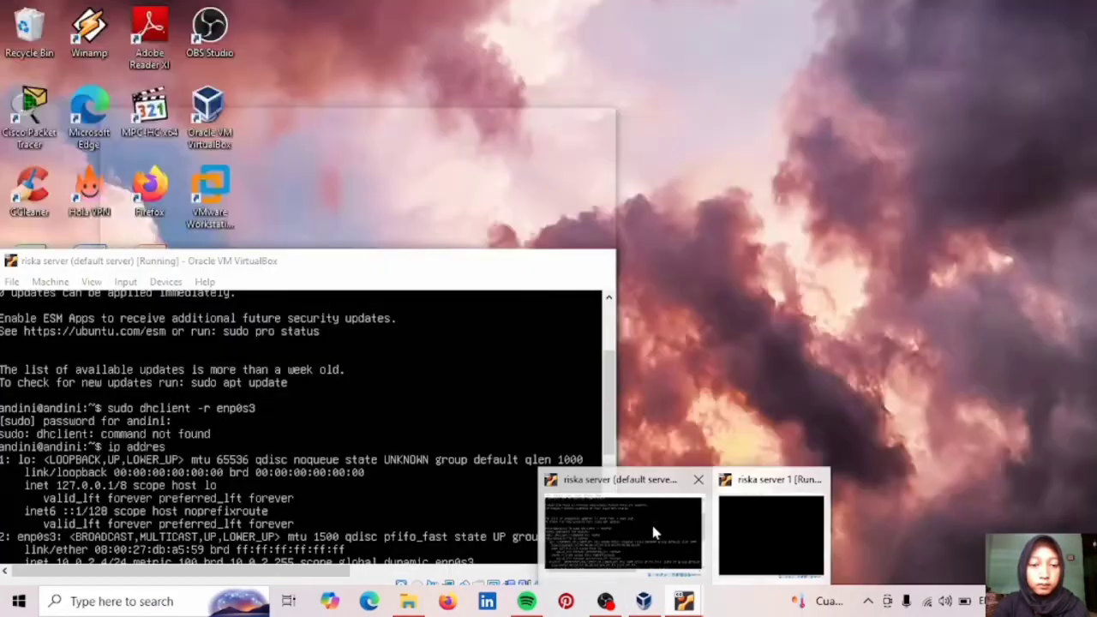
click(651, 524)
drag(439, 255, 896, 152)
drag(405, 121, 297, 137)
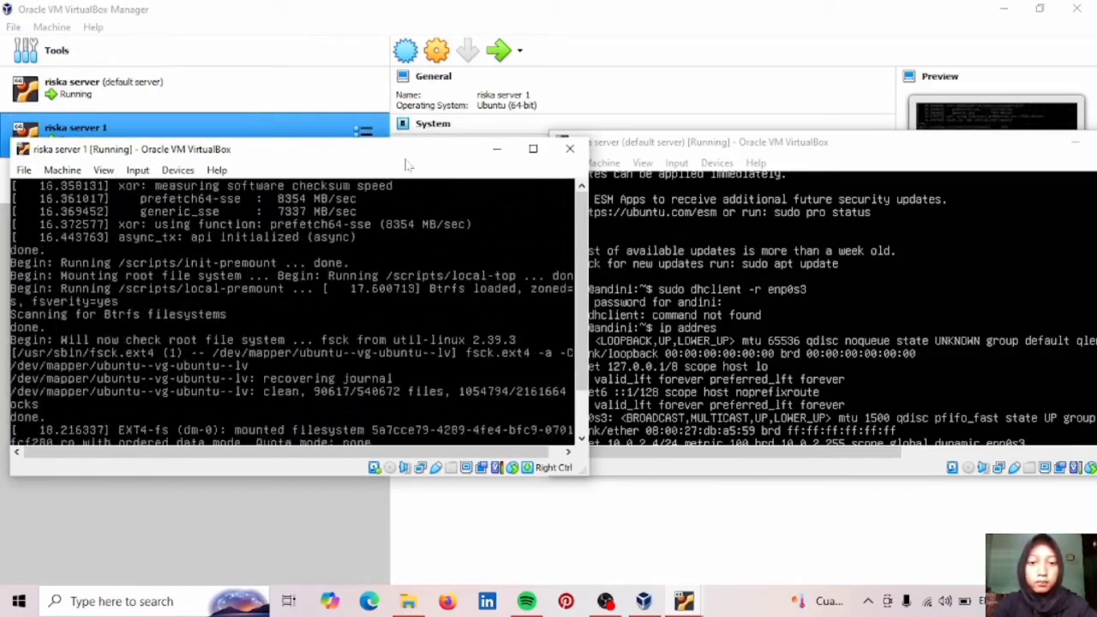
click(851, 161)
drag(390, 153, 670, 106)
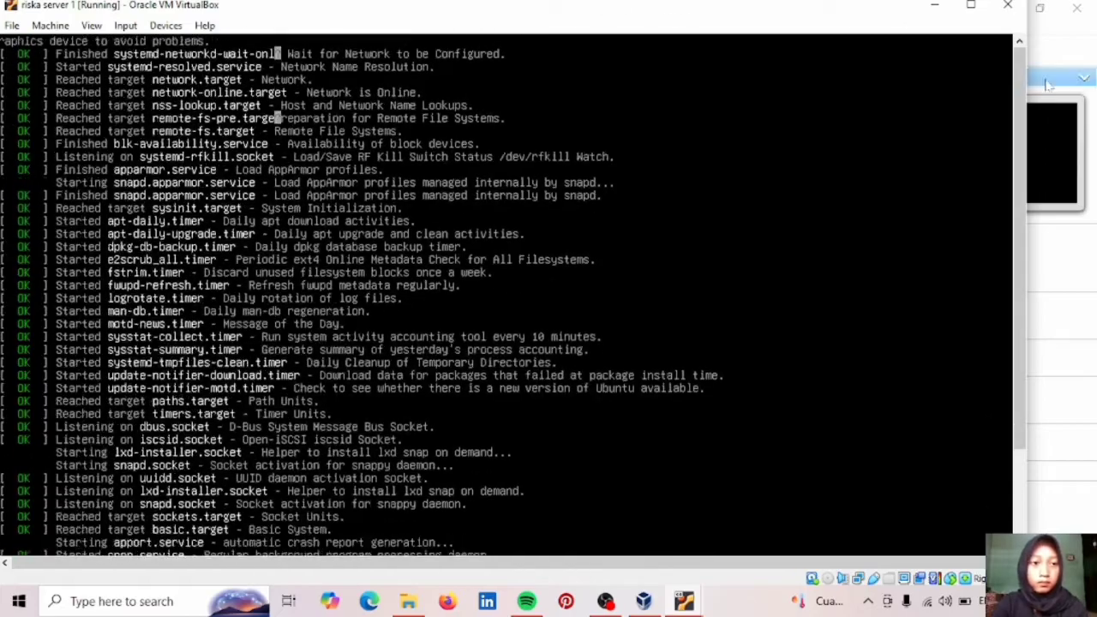
drag(1027, 83, 684, 78)
drag(480, 1, 469, 221)
drag(384, 238, 567, 128)
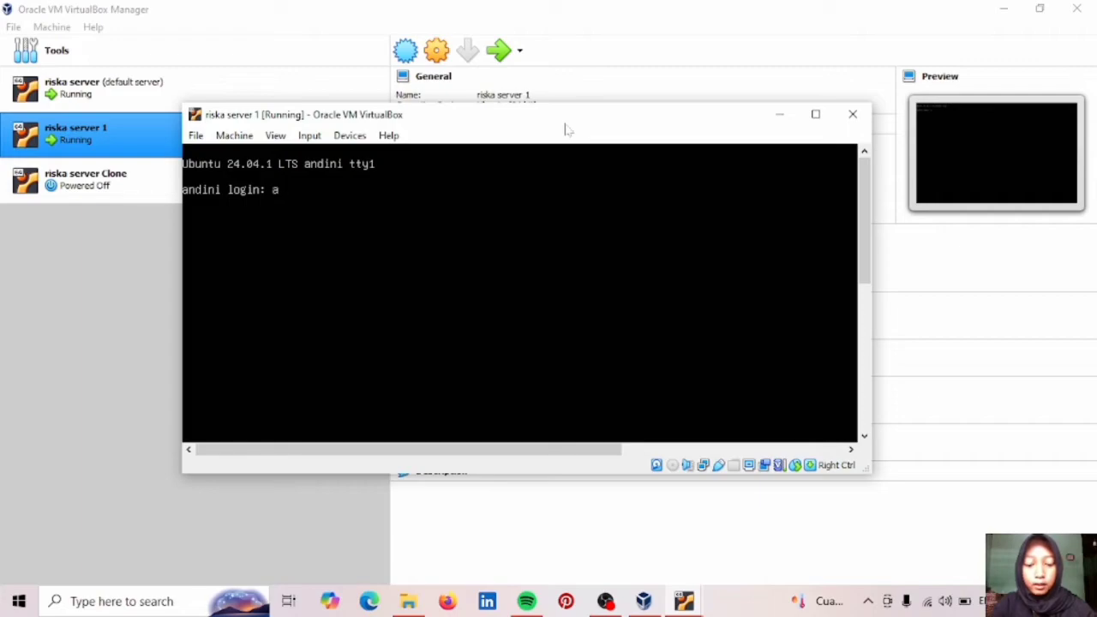
Log in to riska server 1 with the username and password to reach the shell.
text(ni)
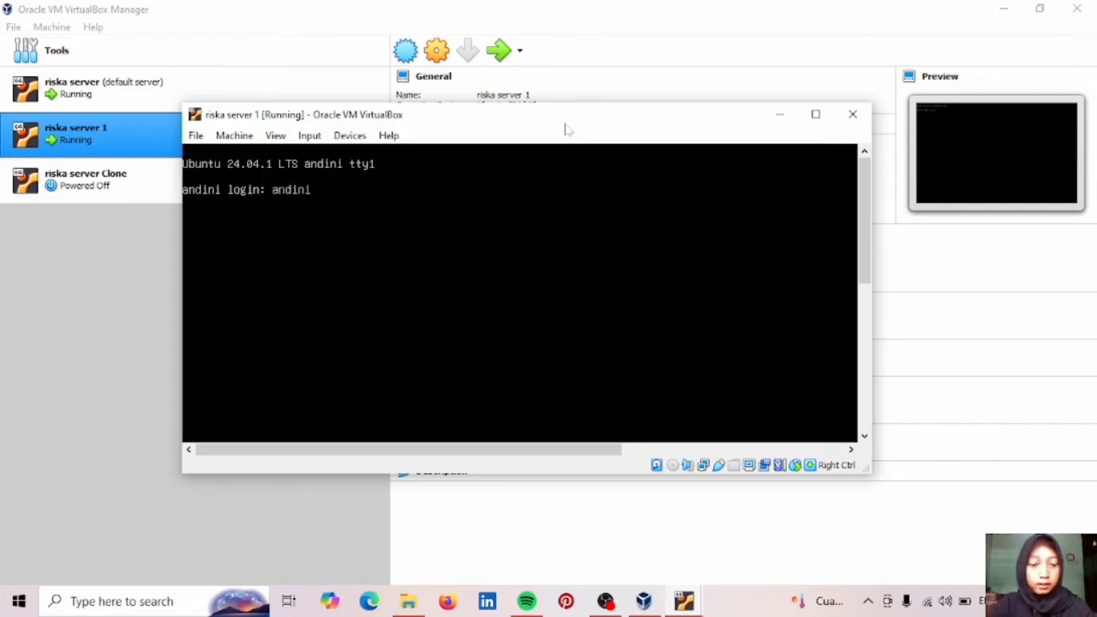
key(Return)
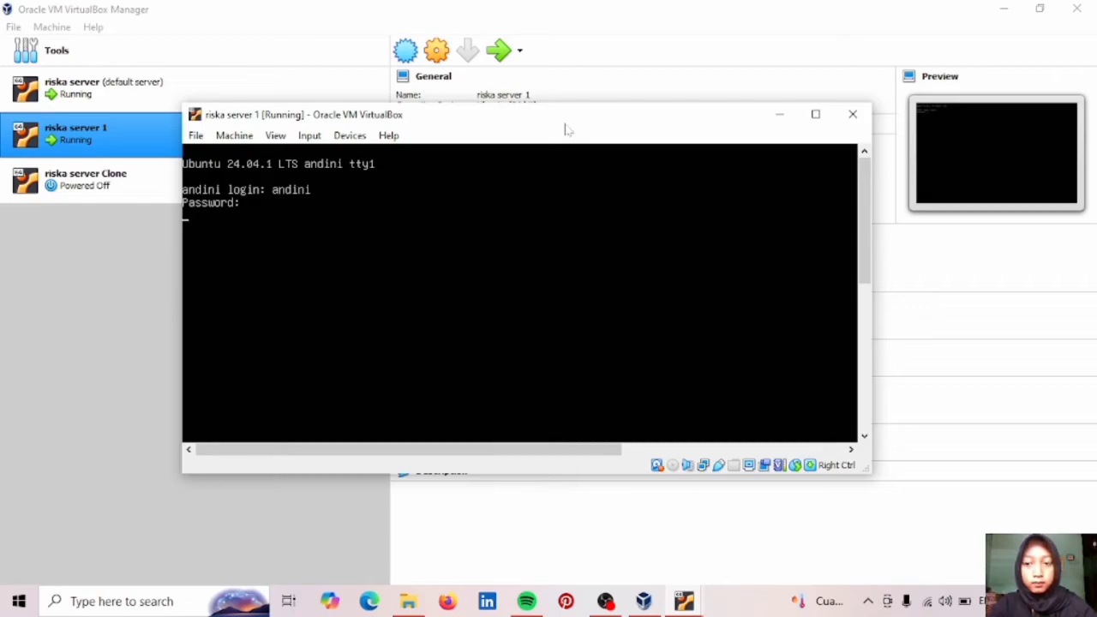
key(Return)
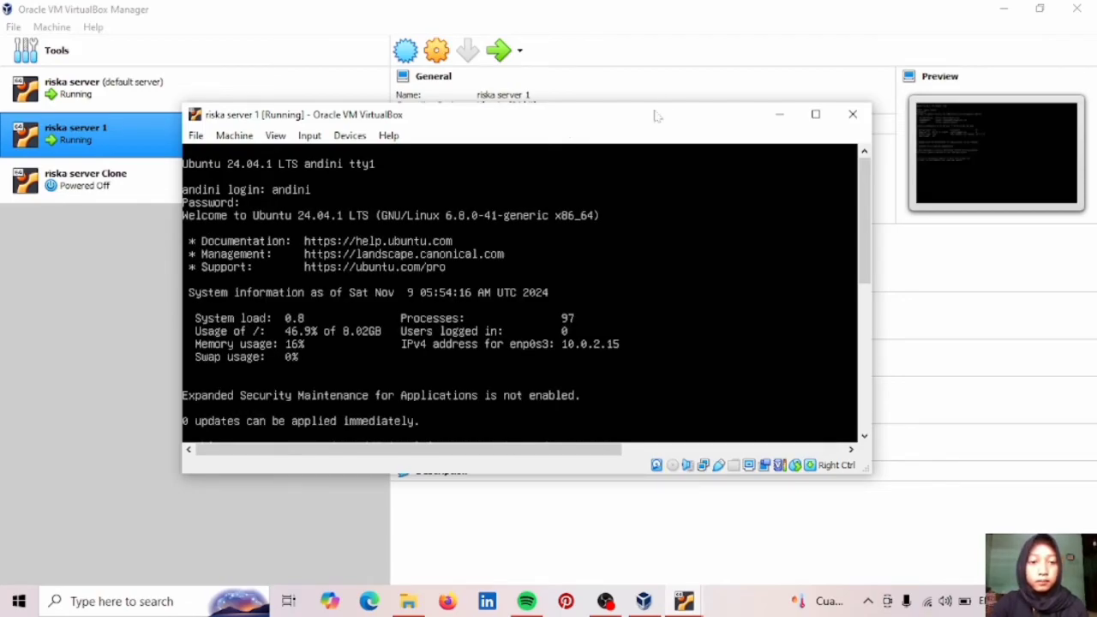
drag(868, 174, 848, 377)
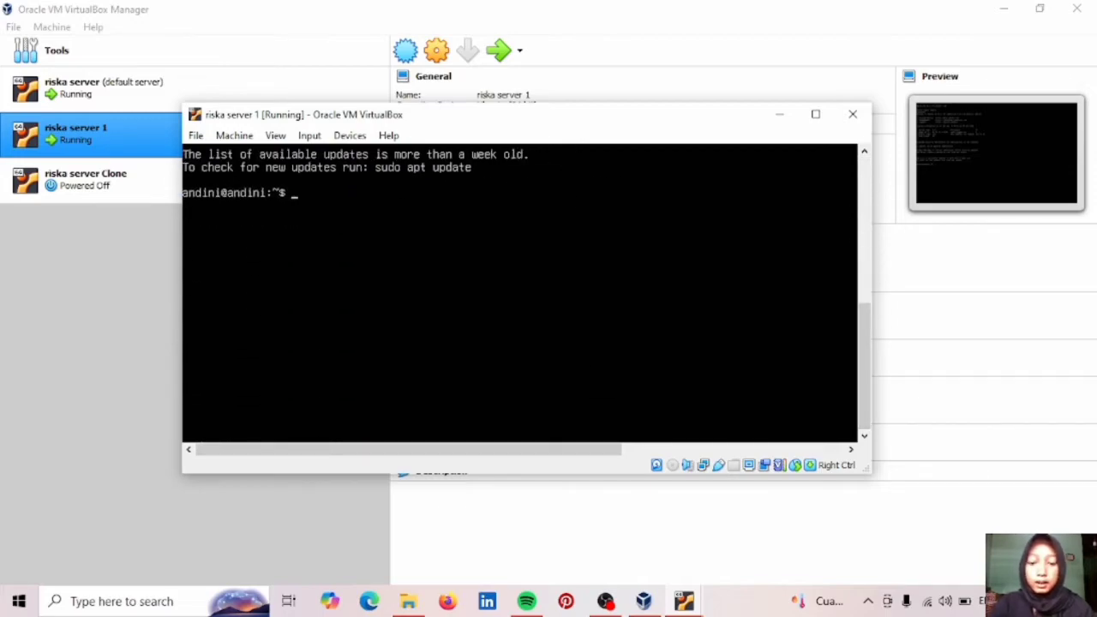
Run 'sudo dhclient -r enp0s3' (command not found), then 'ip addres' showing enp0s3 at 10.0.2.15/24.
text(suo)
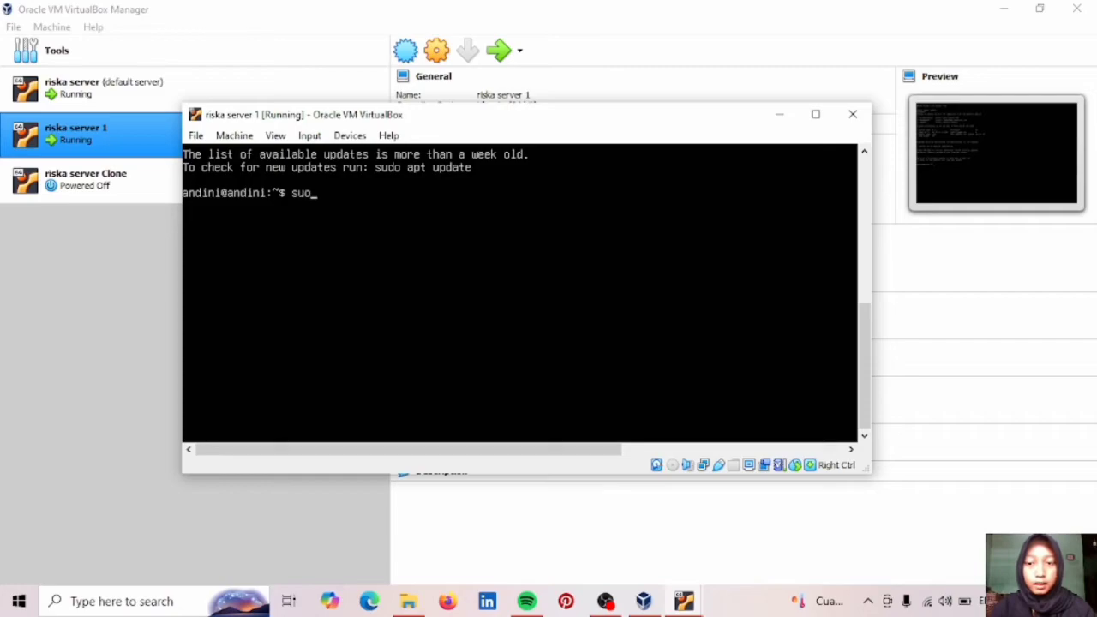
key(BackSpace)
text(d)
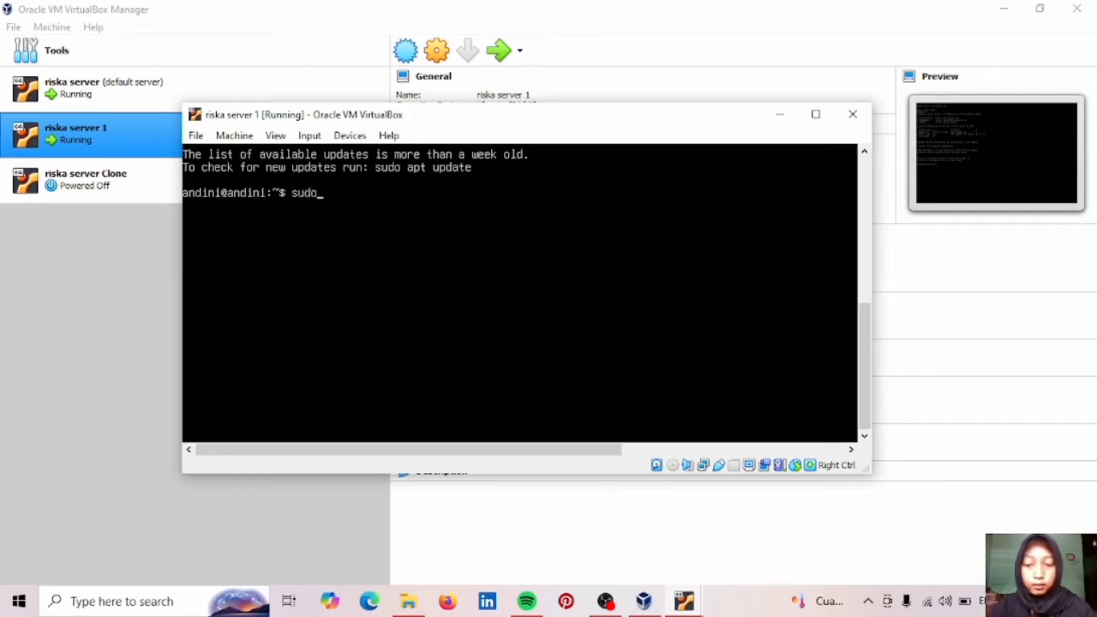
text(o dhcl)
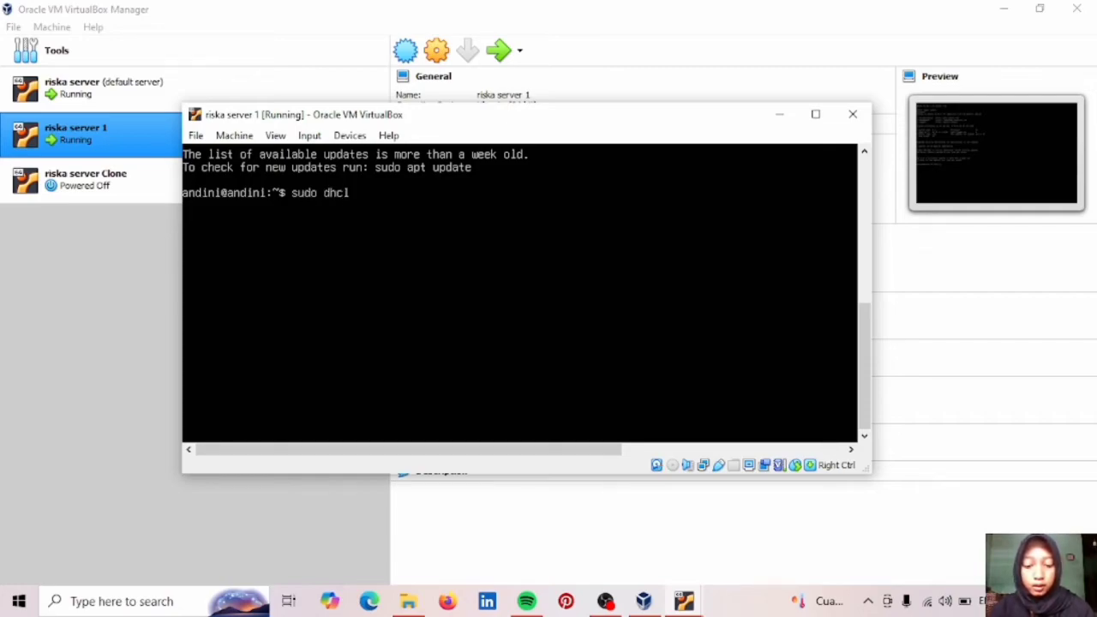
text(ient -r)
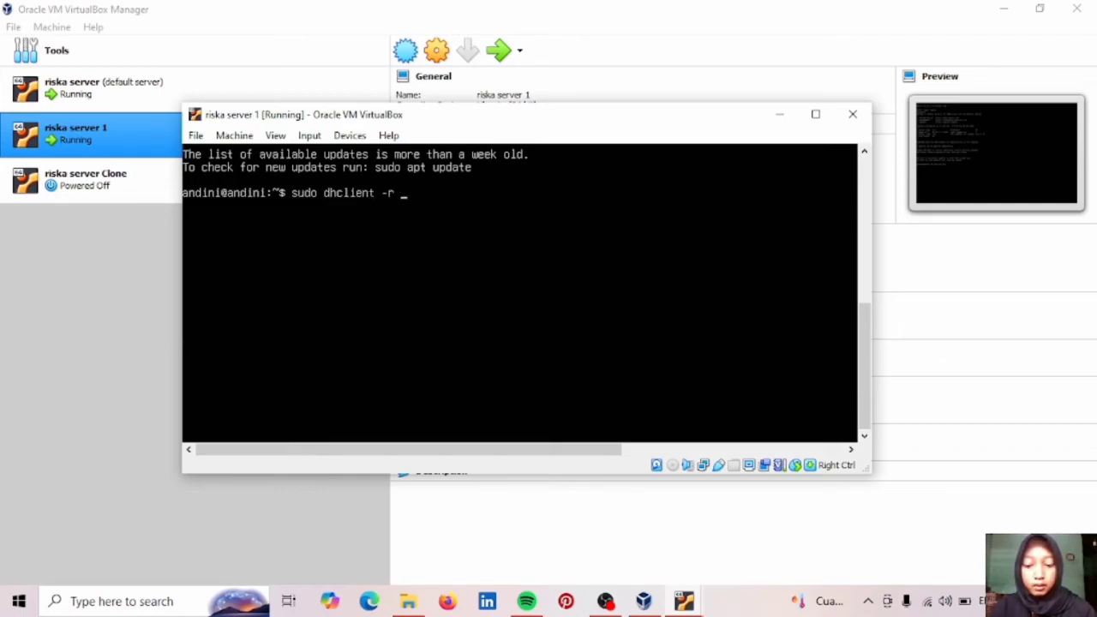
text( enp0)
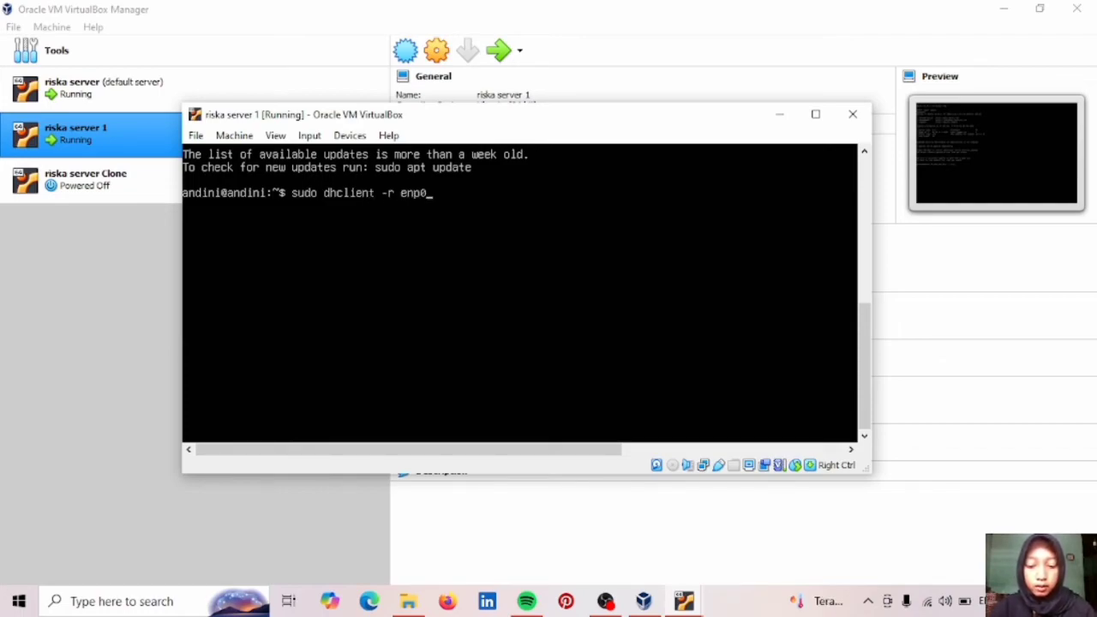
text(s3)
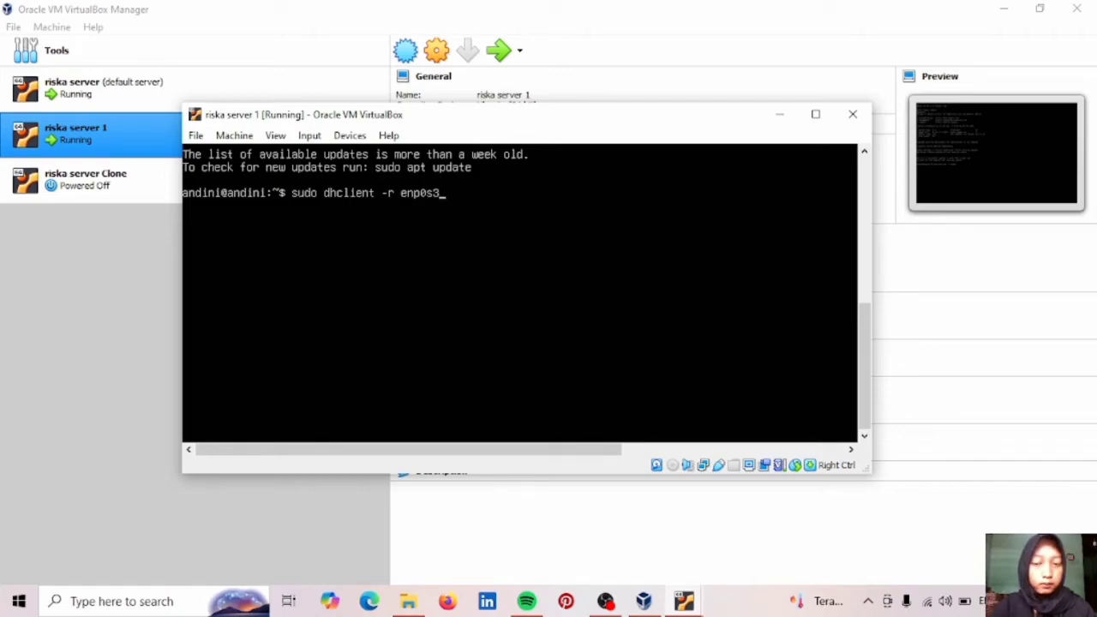
key(Return)
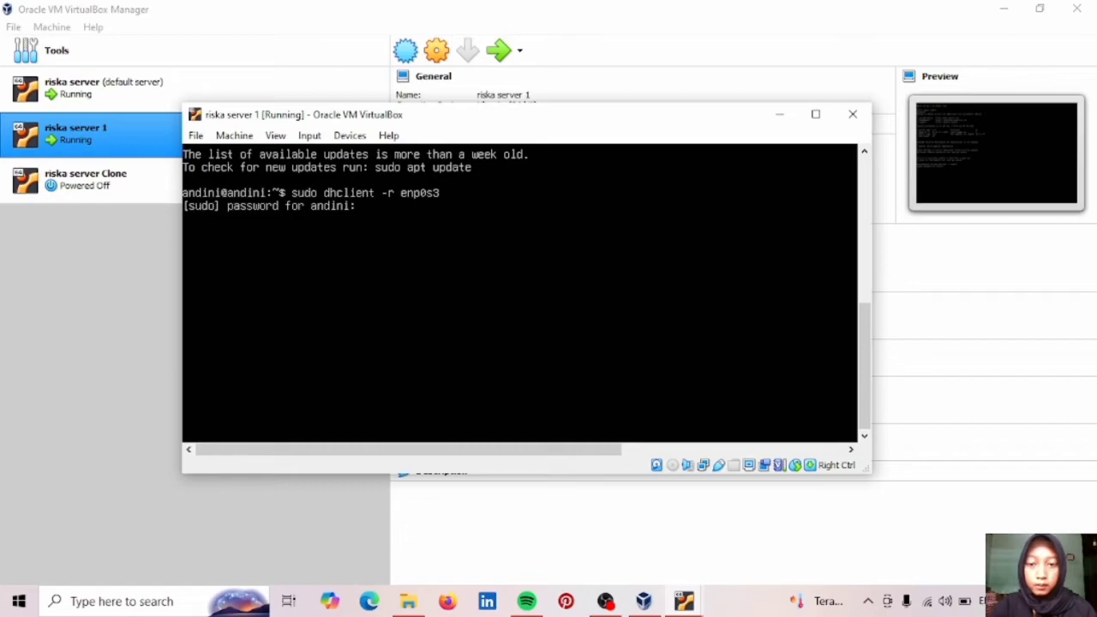
key(Return)
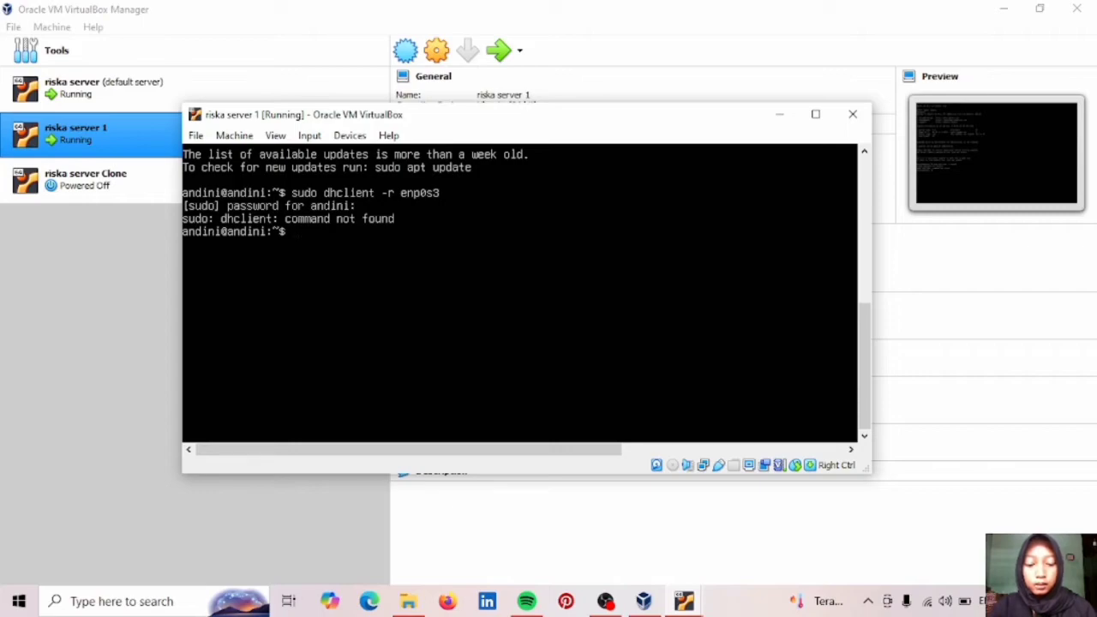
text(ip add)
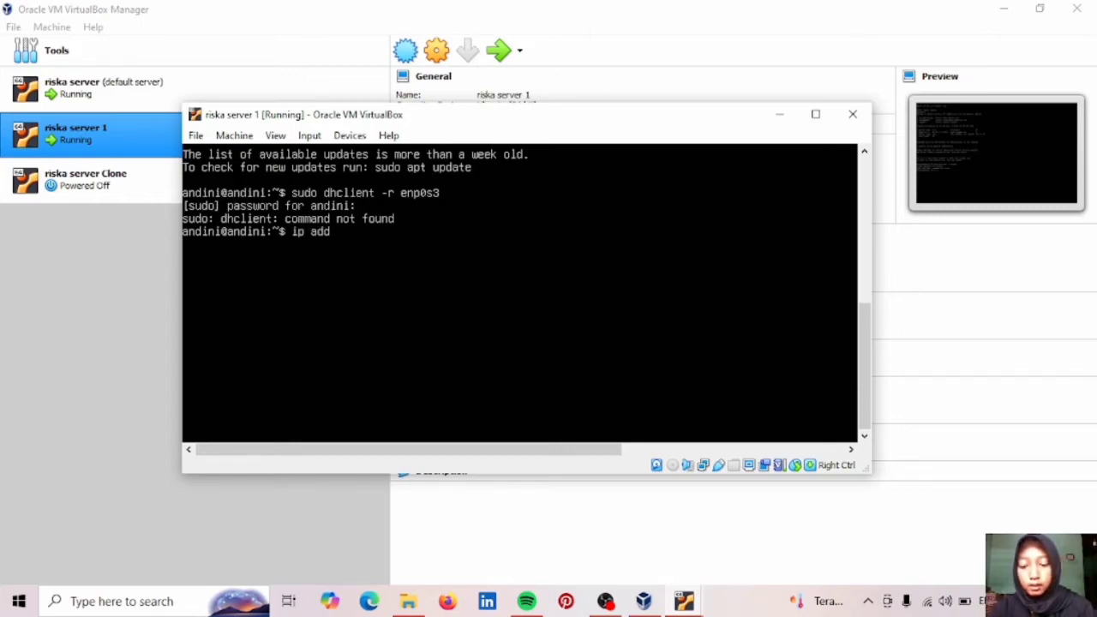
text(res)
key(Return)
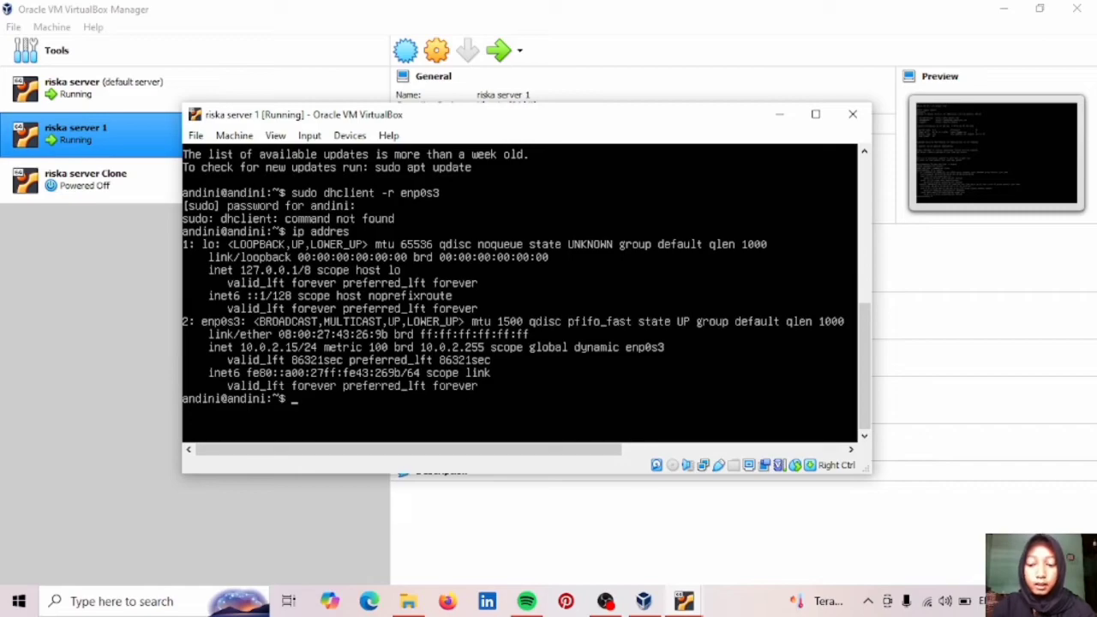
Run 'sudo dhclient enp0s3' (also fails) and re-list addresses, still enp0s3 at 10.0.2.15/24.
text(sudo)
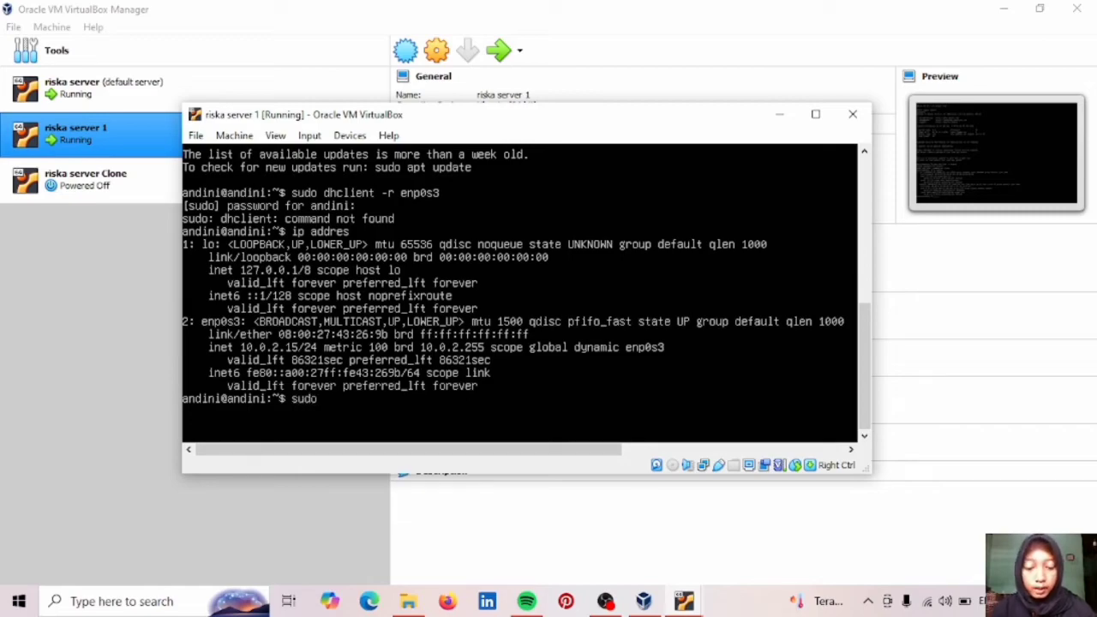
text( dh)
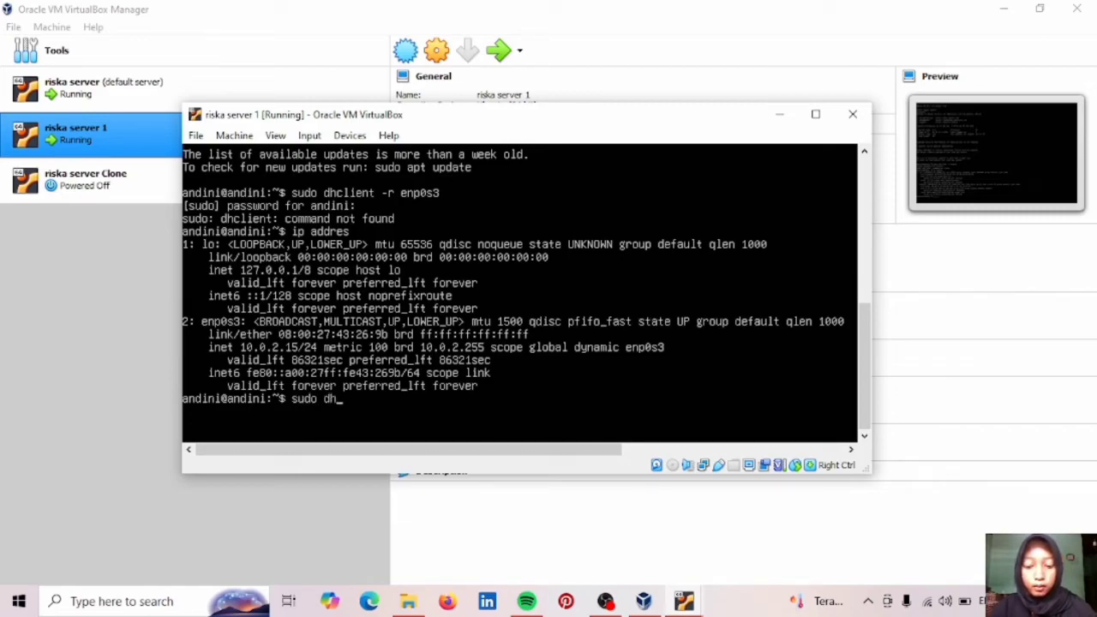
text(cli)
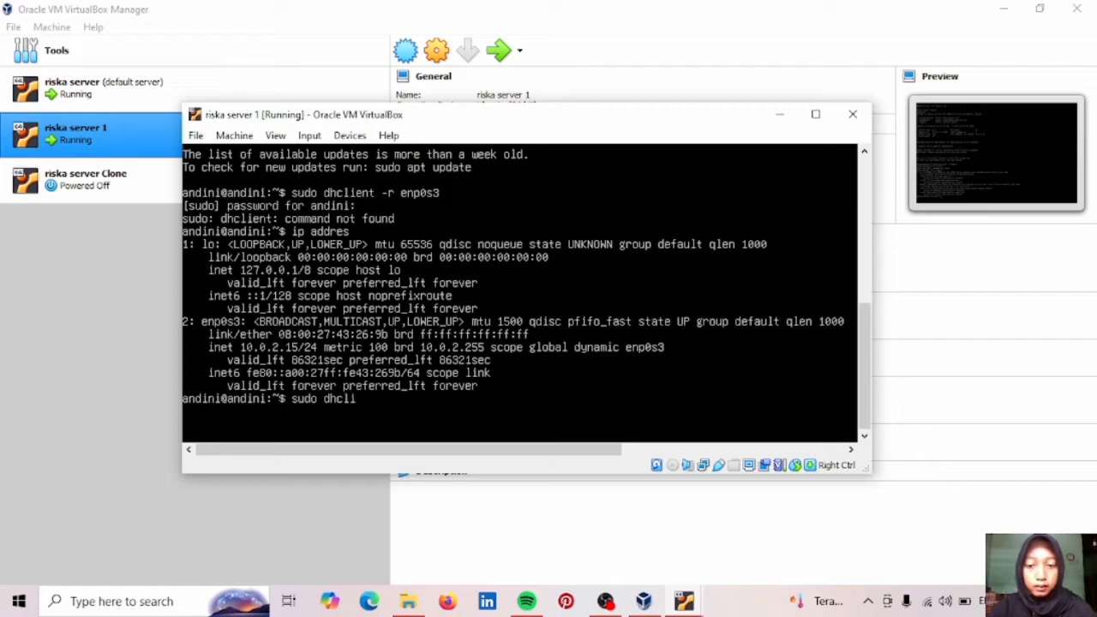
text(ent en)
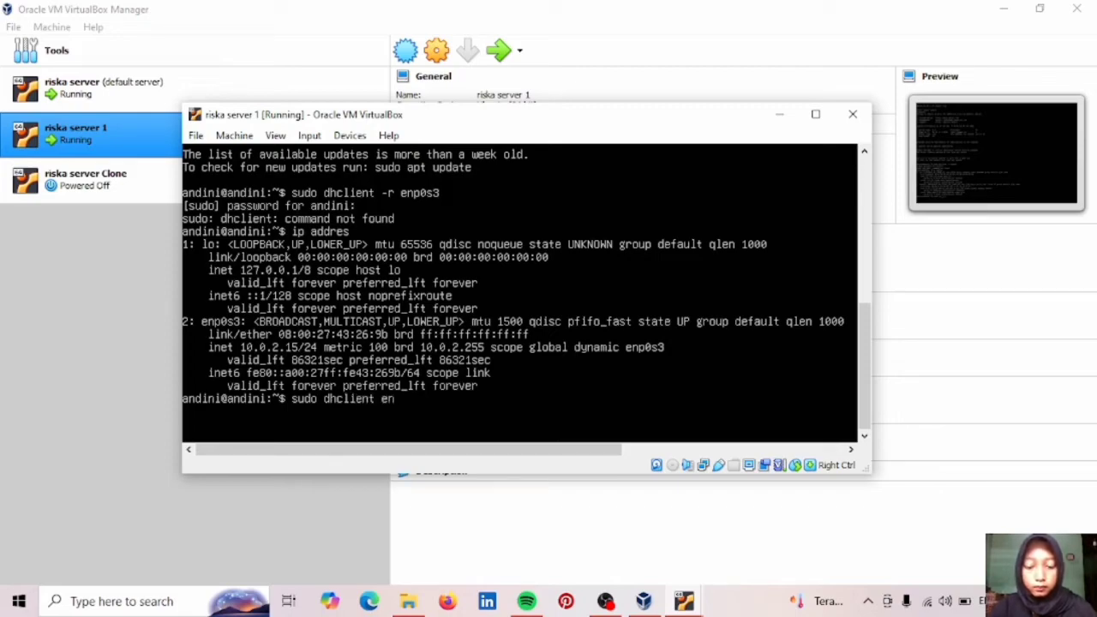
text(p0s3)
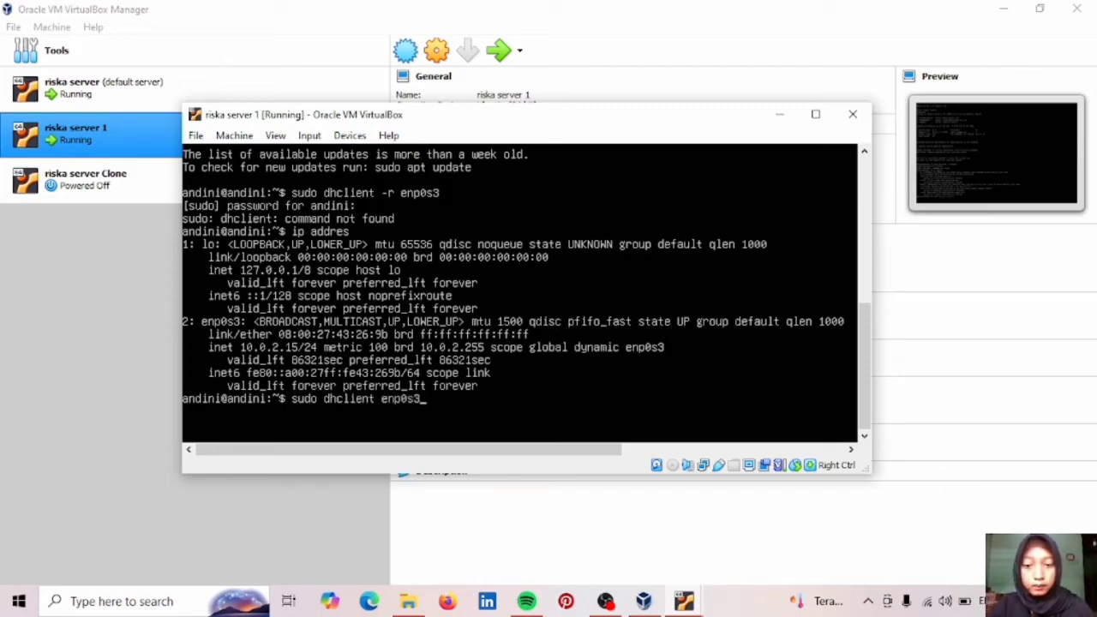
key(Return)
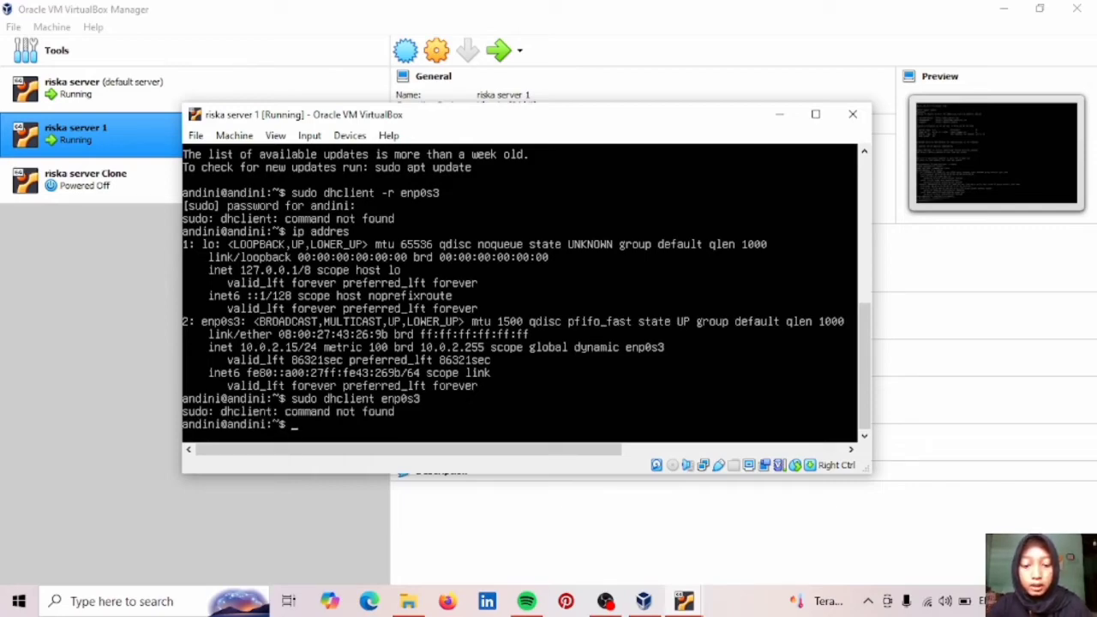
text(ip addres)
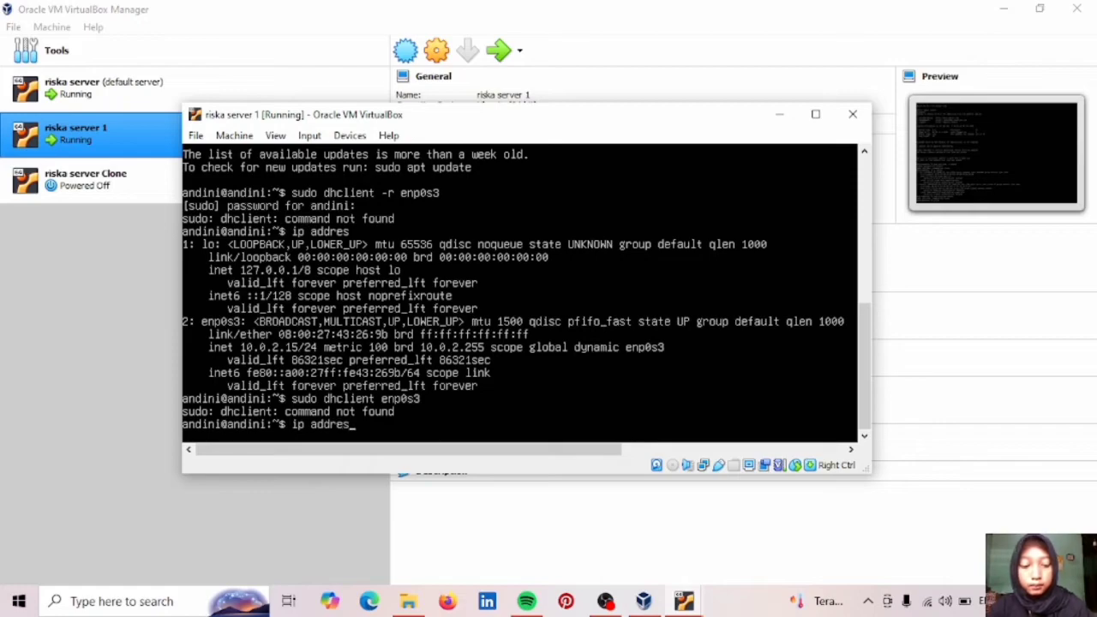
key(Return)
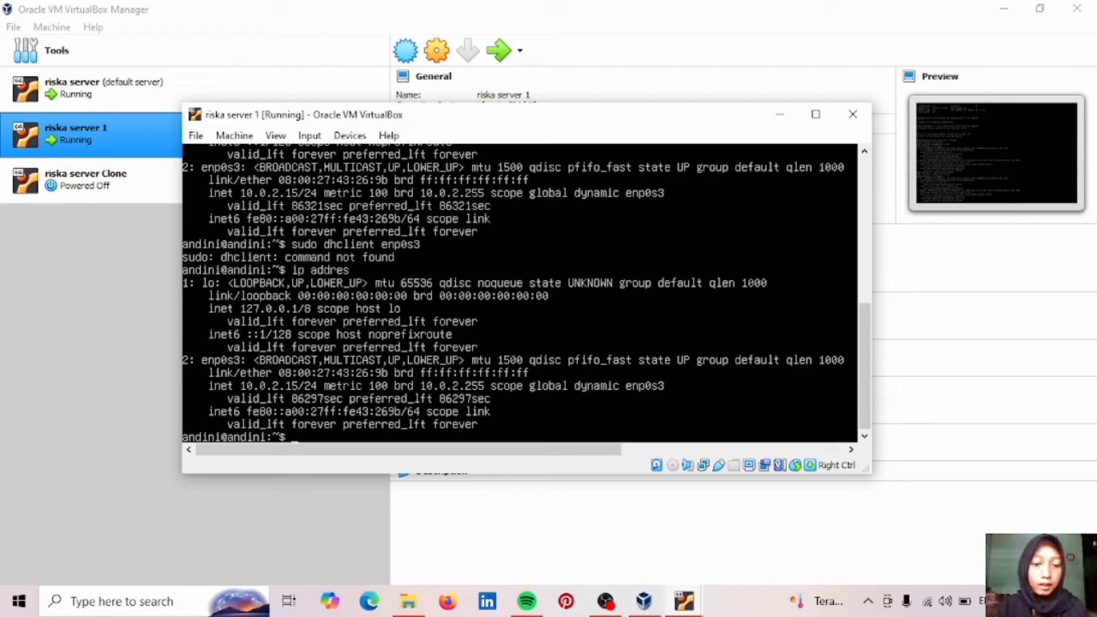
Bring both VM consoles forward and move riska server 1 to the left side.
click(683, 600)
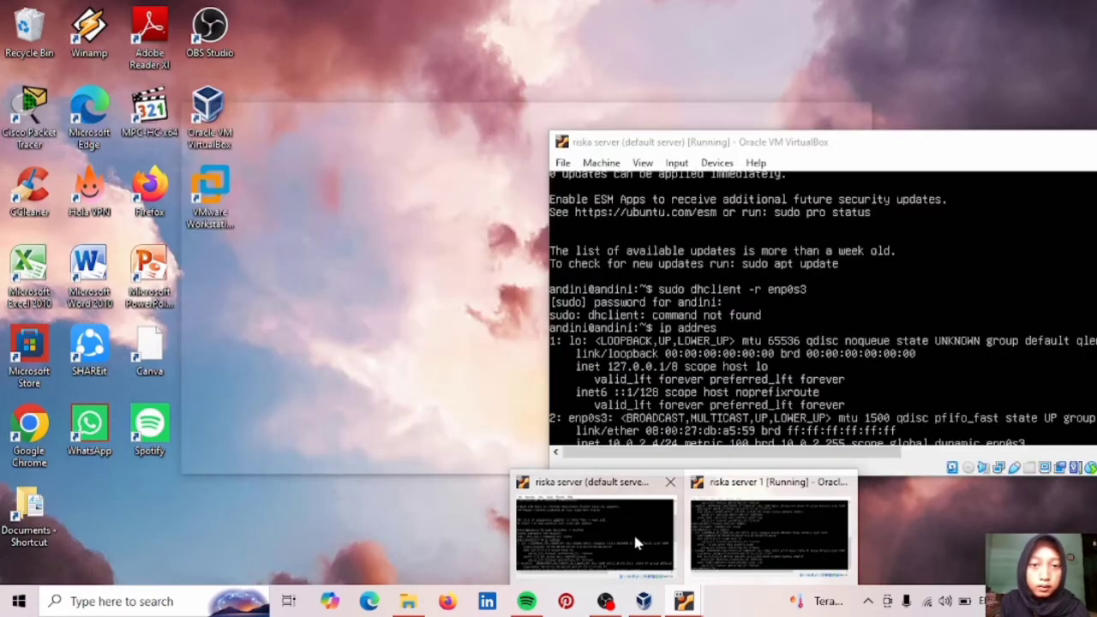
click(635, 541)
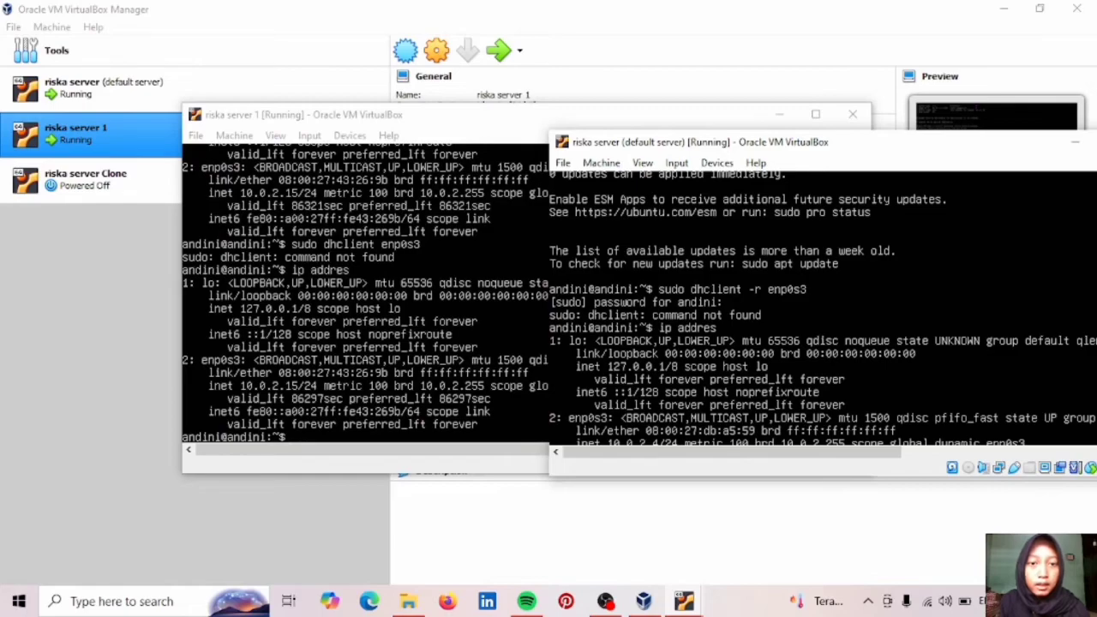
click(437, 126)
drag(437, 126, 263, 134)
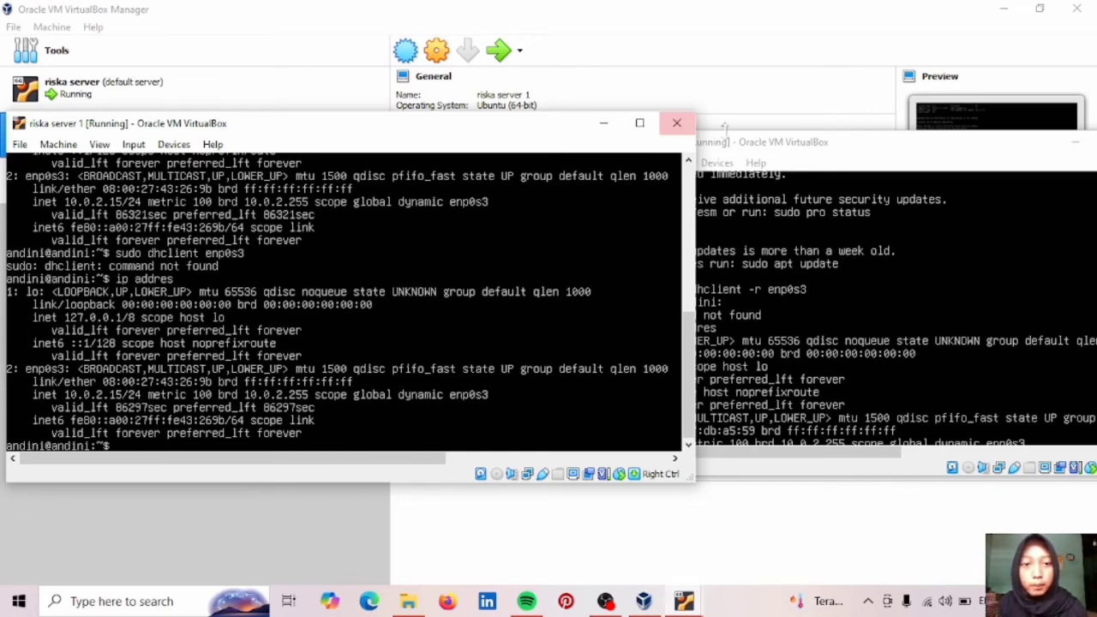
Position the default server console on the right, beside riska server 1.
click(758, 142)
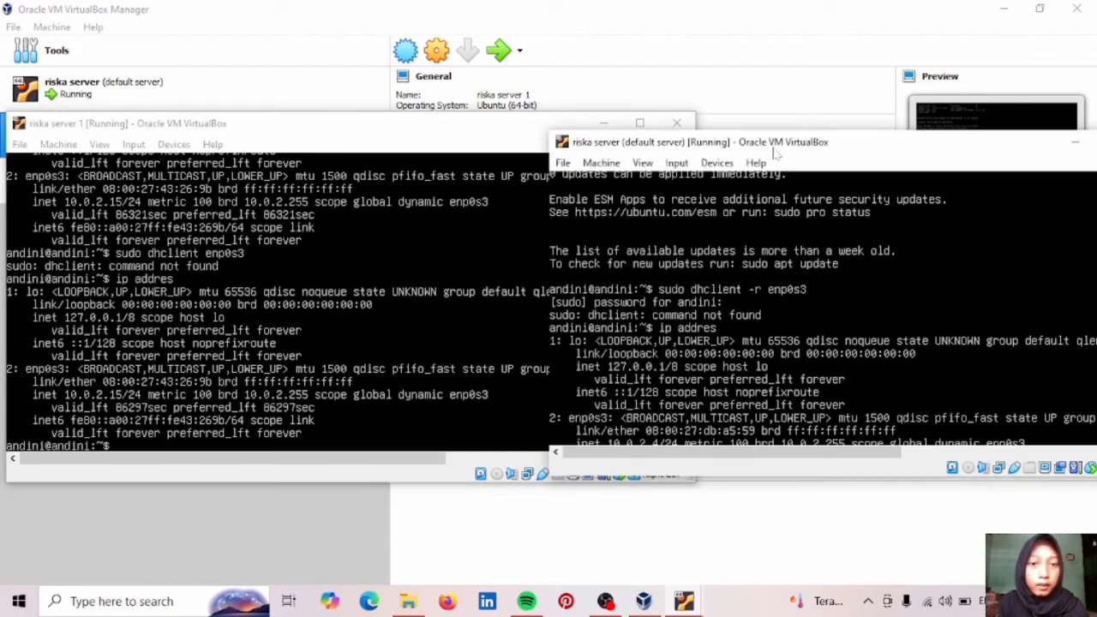
drag(774, 151, 774, 145)
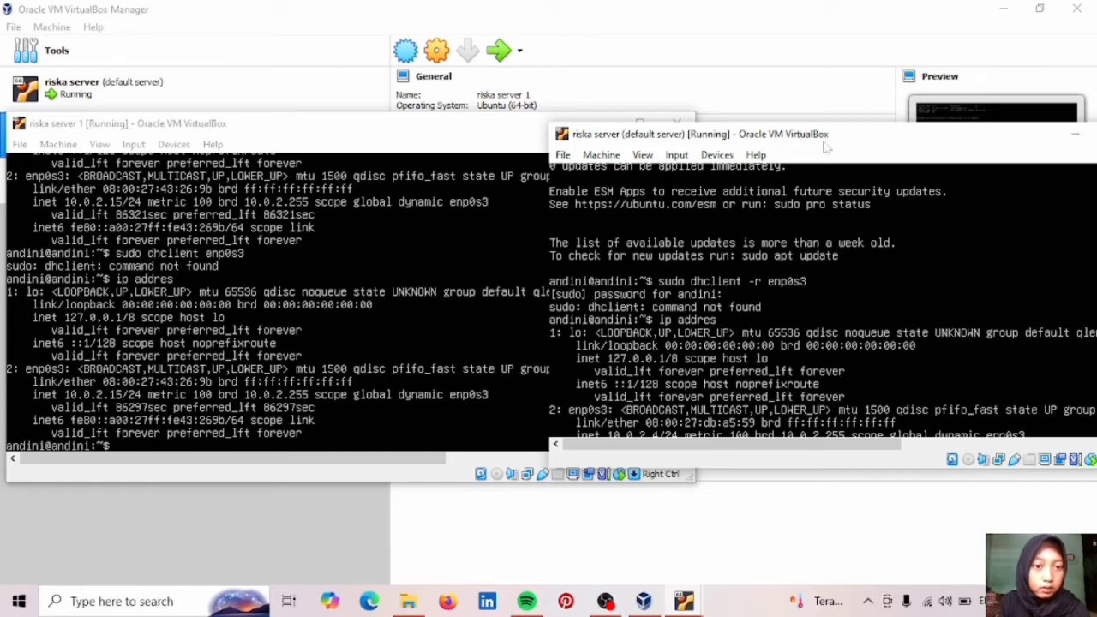
drag(822, 145, 709, 140)
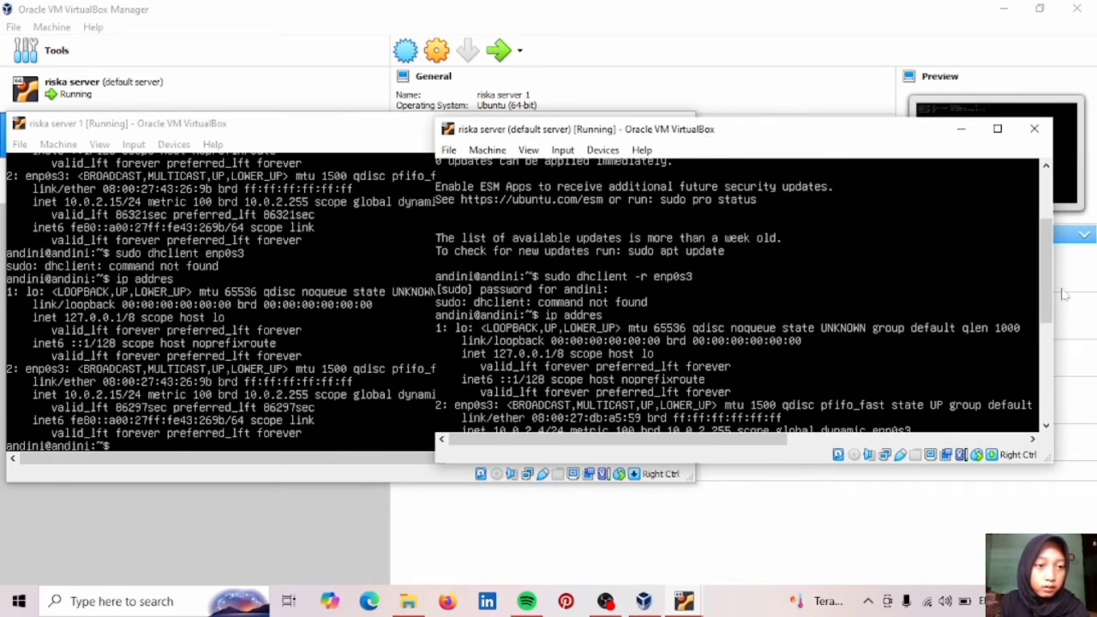
drag(1048, 282, 1046, 427)
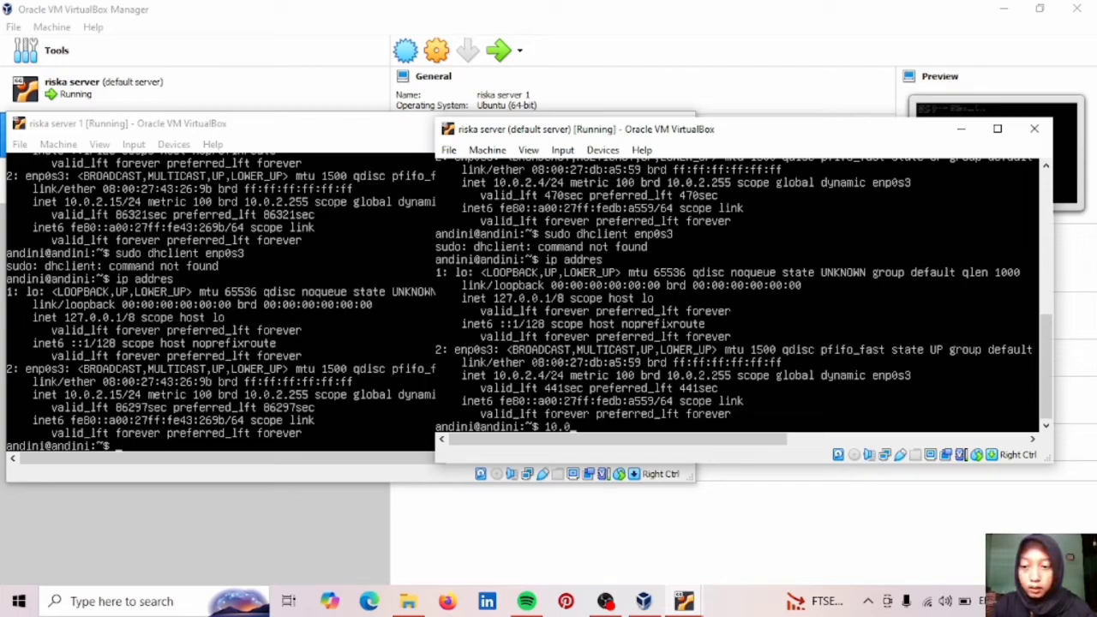
Enter 10.0.2.15, then 'ip addres 10.0.2.15', at the default server prompt; both are rejected.
text(2)
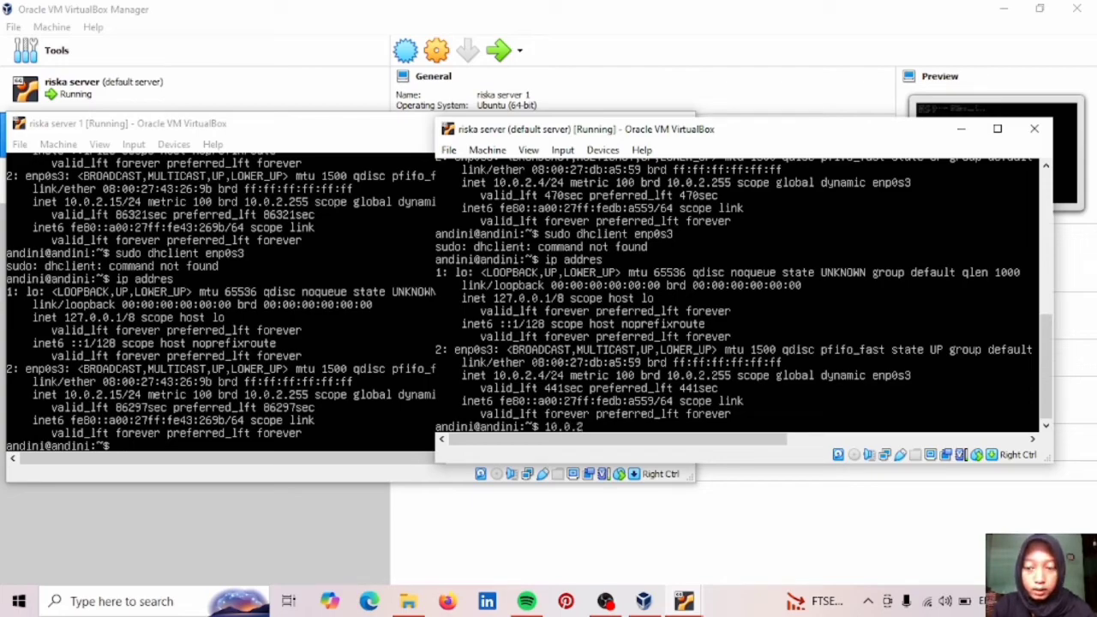
text(.15)
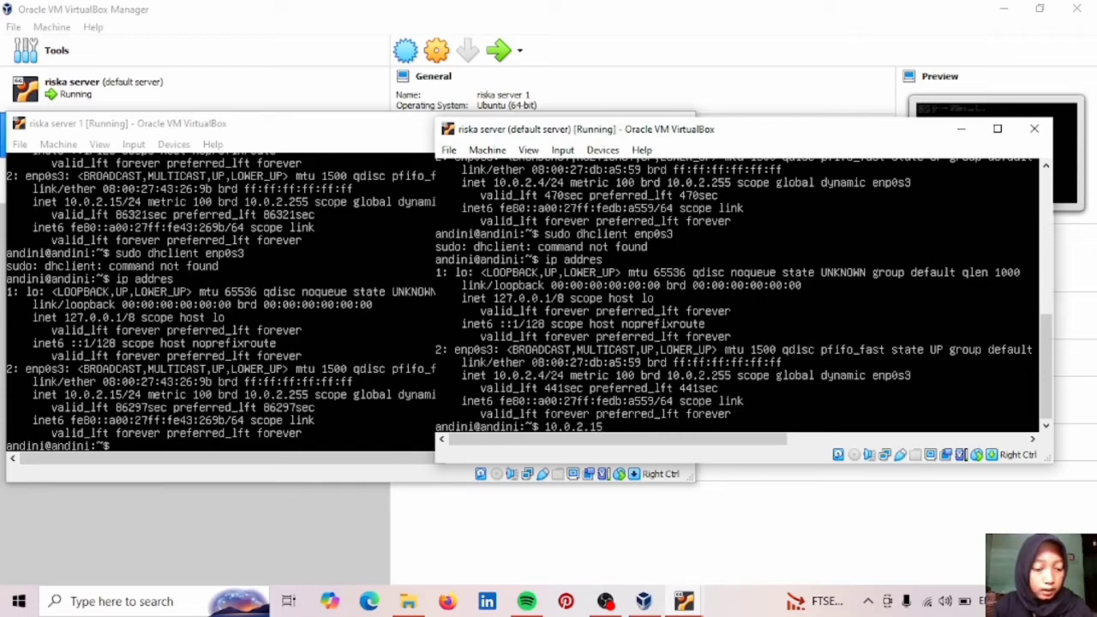
key(Return)
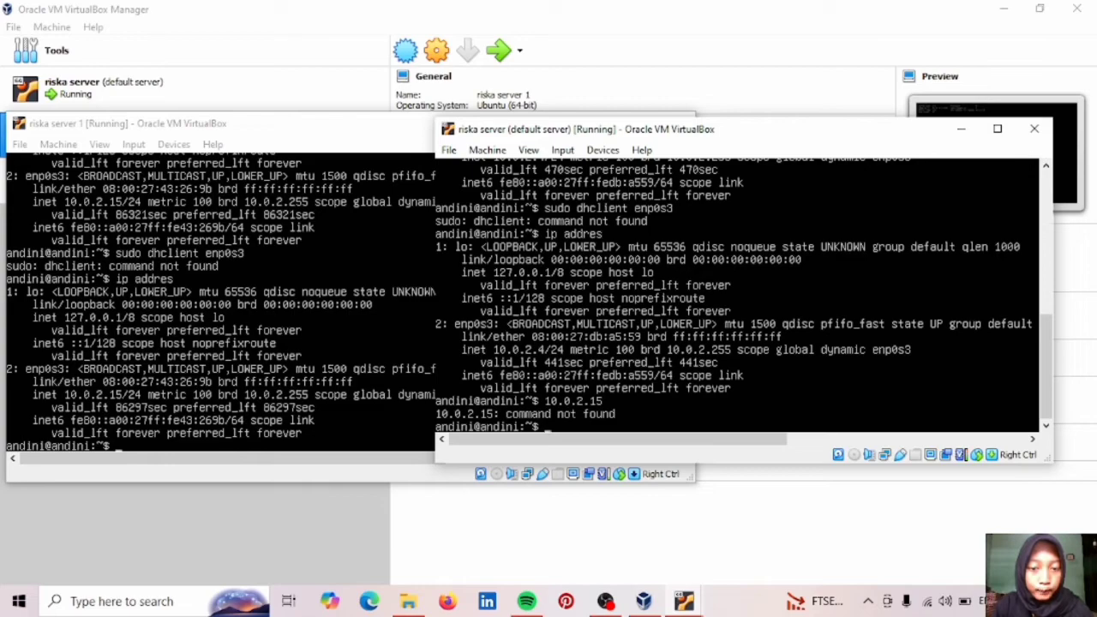
text(ip a)
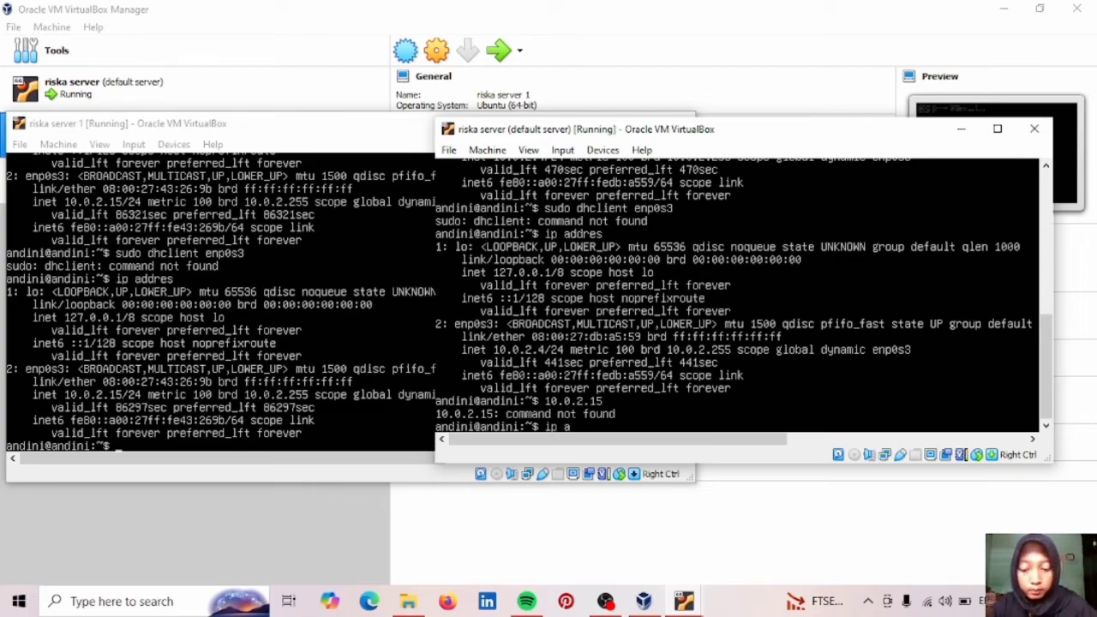
text(ddres)
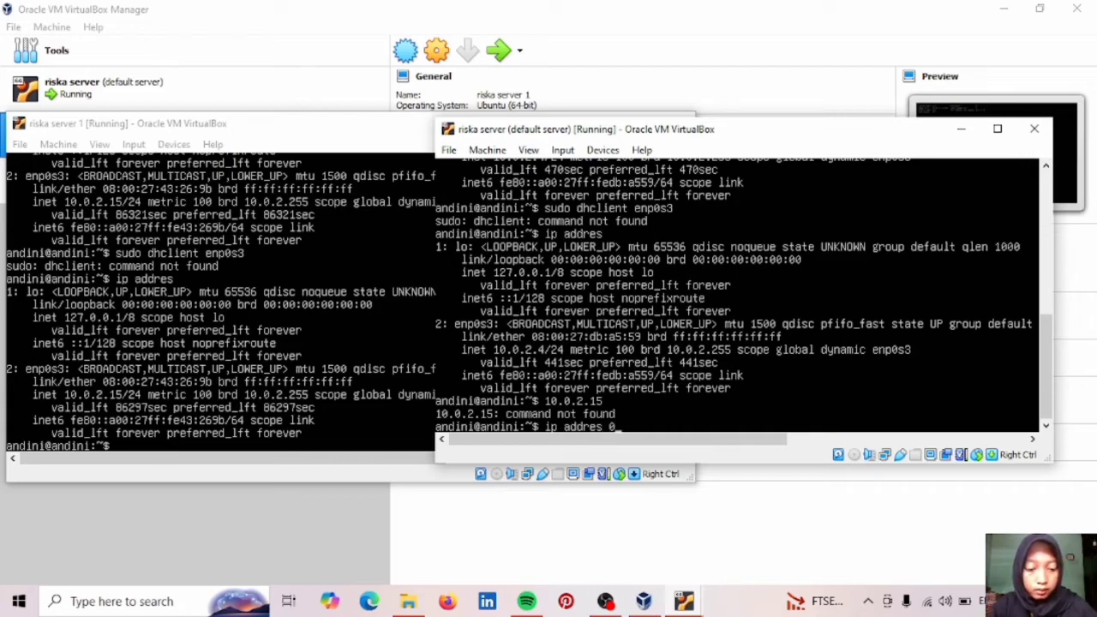
text( 10.)
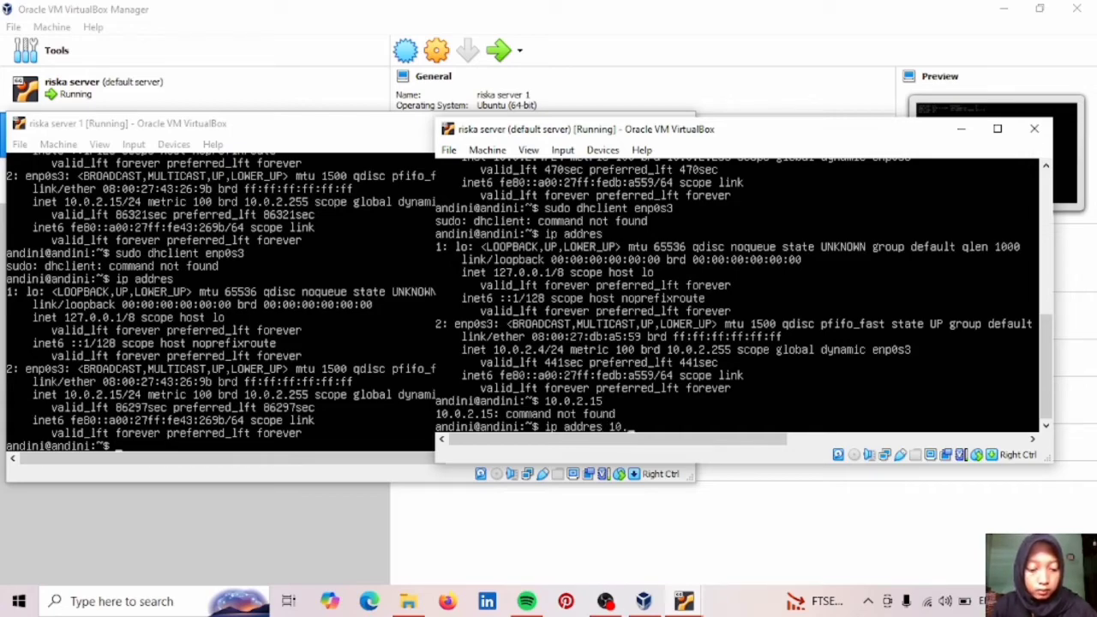
text(0.2.15)
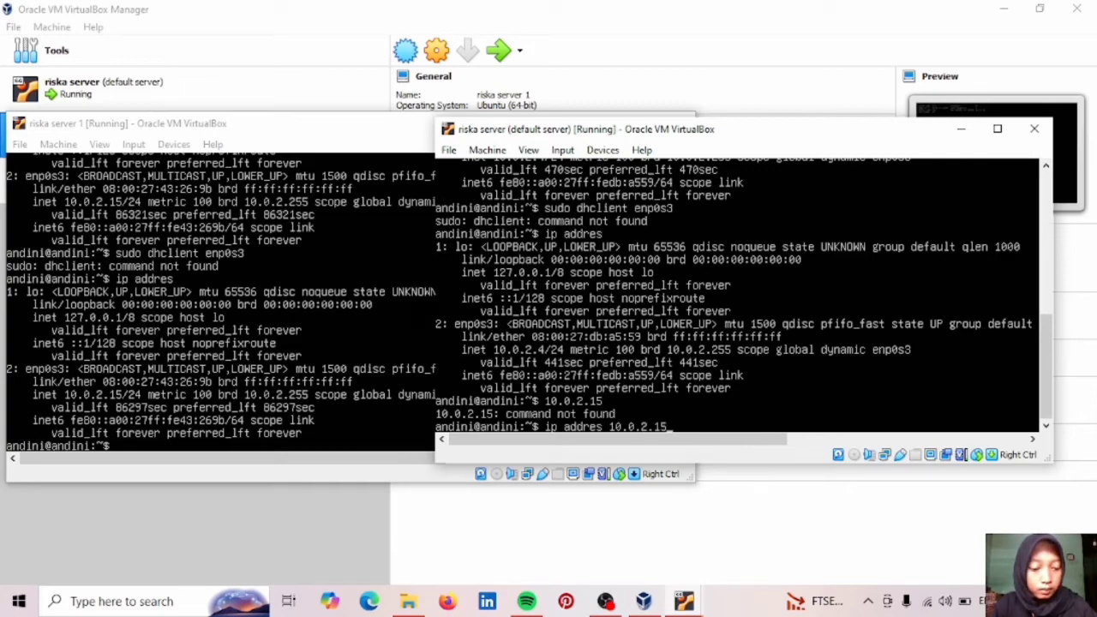
key(Return)
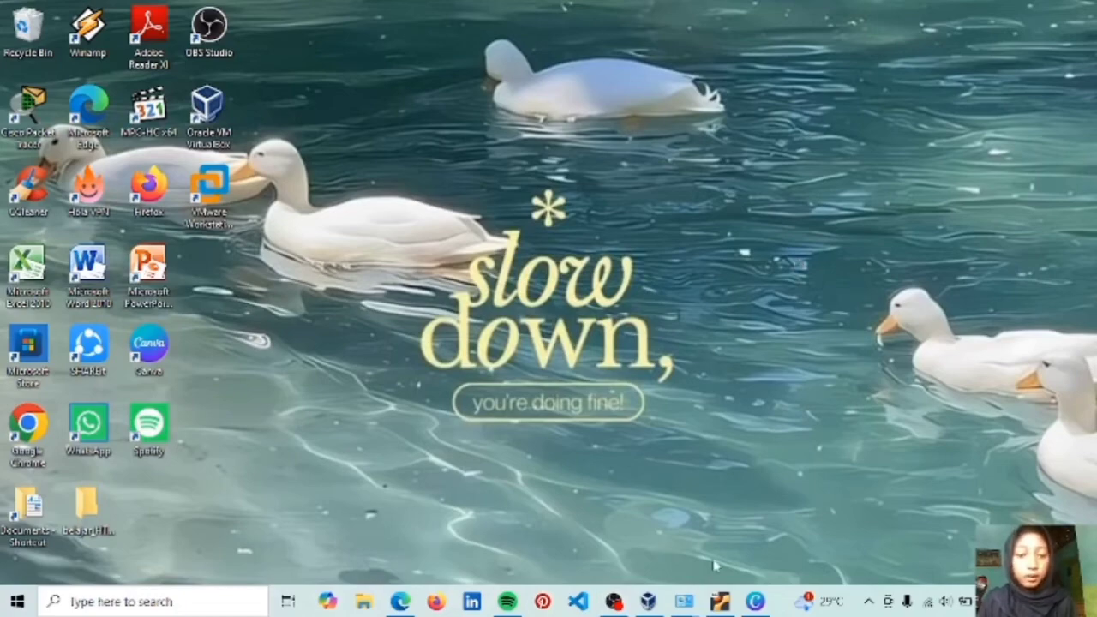
mouse_move(683, 601)
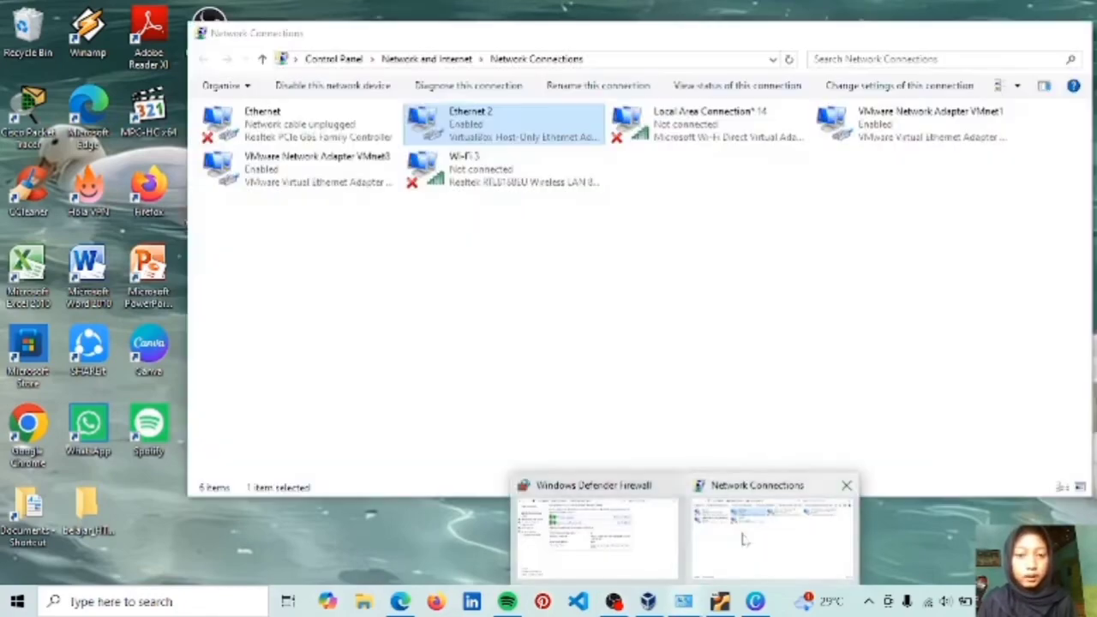
click(739, 534)
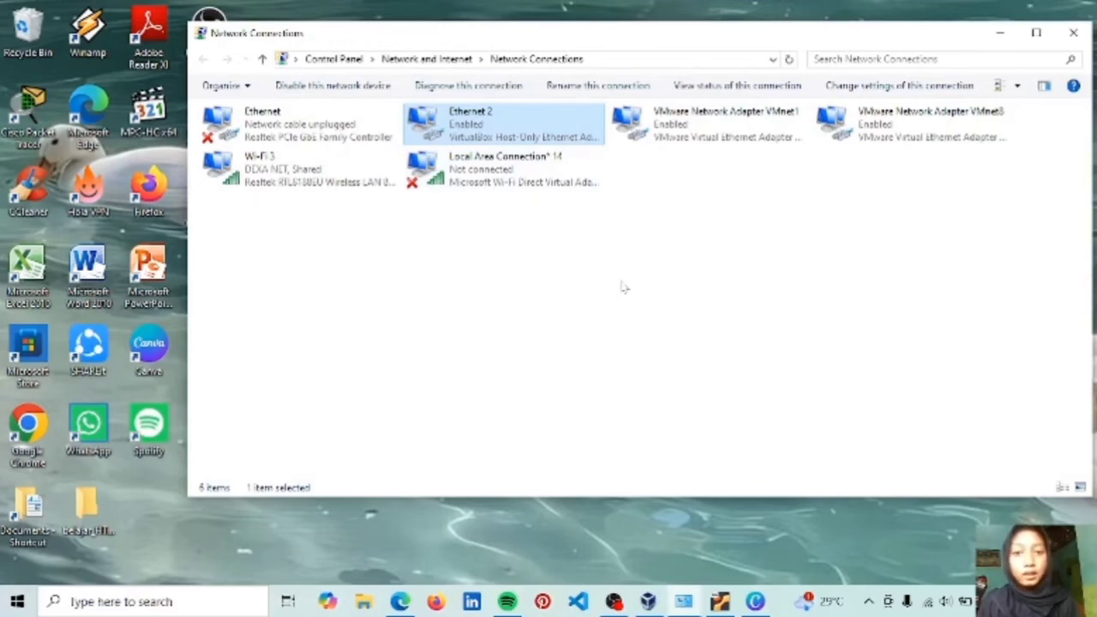
click(1004, 37)
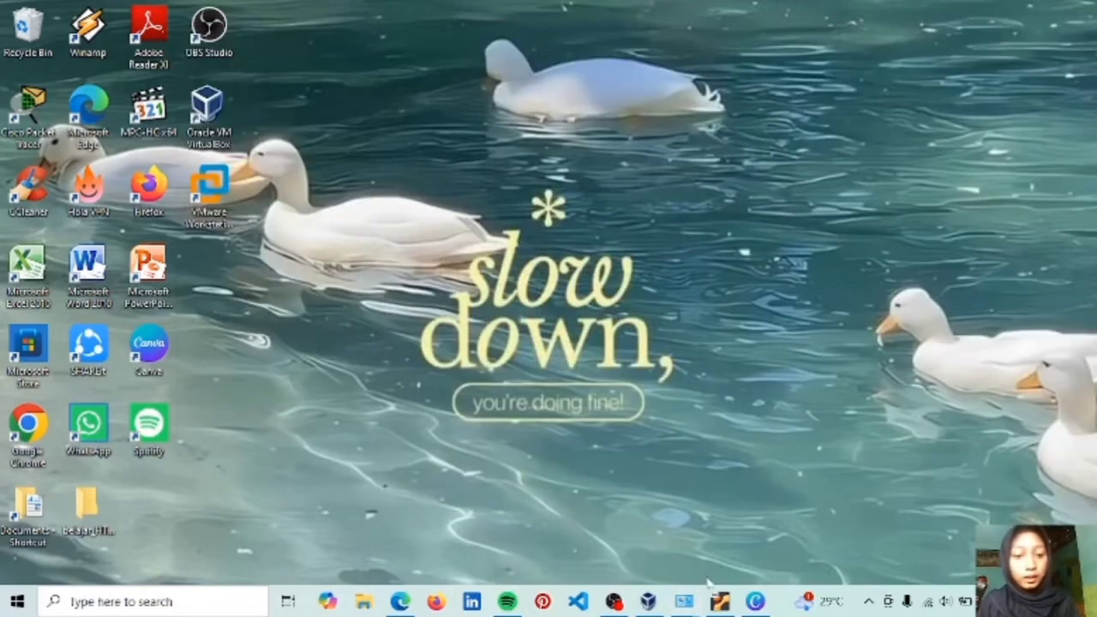
Set riska server's Adapter 1 to Host-only Adapter in its Network settings and save.
mouse_move(648, 601)
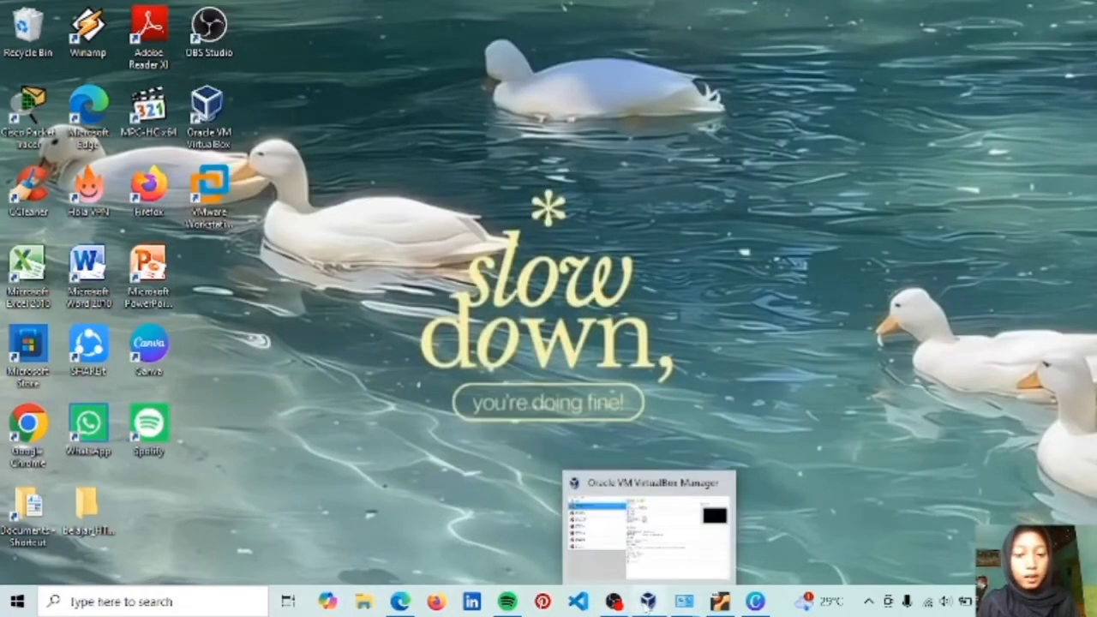
click(653, 542)
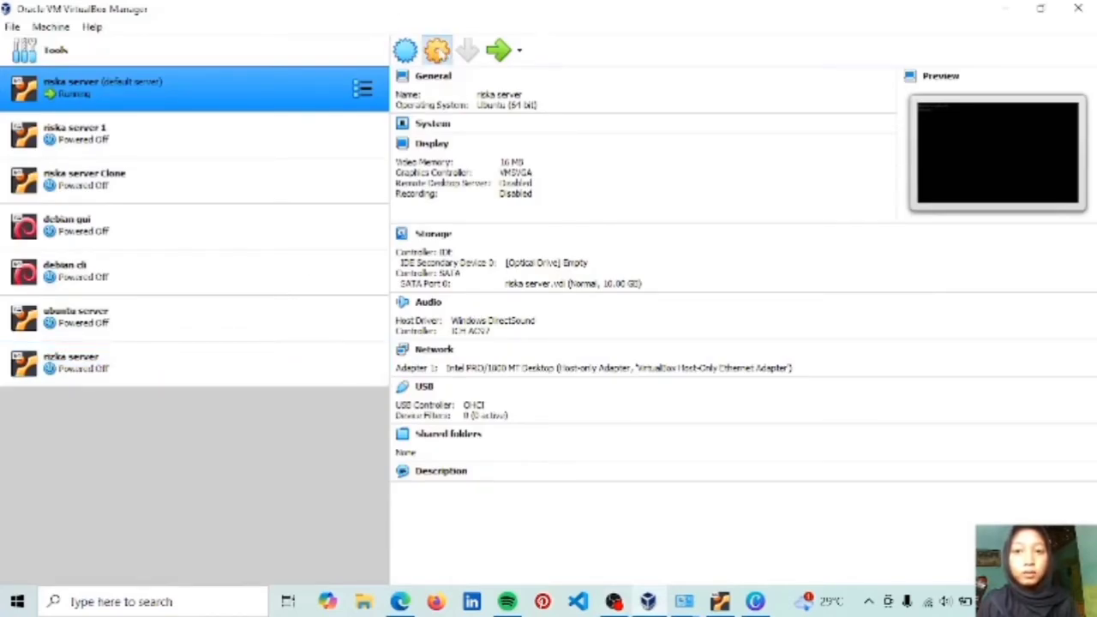
click(436, 50)
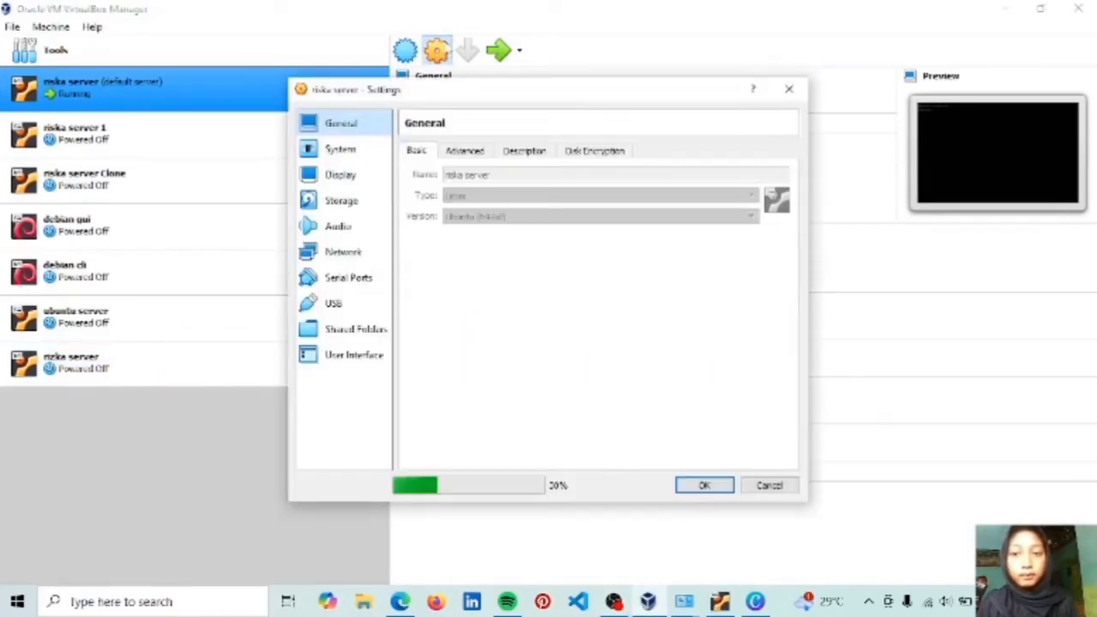
click(346, 257)
click(582, 194)
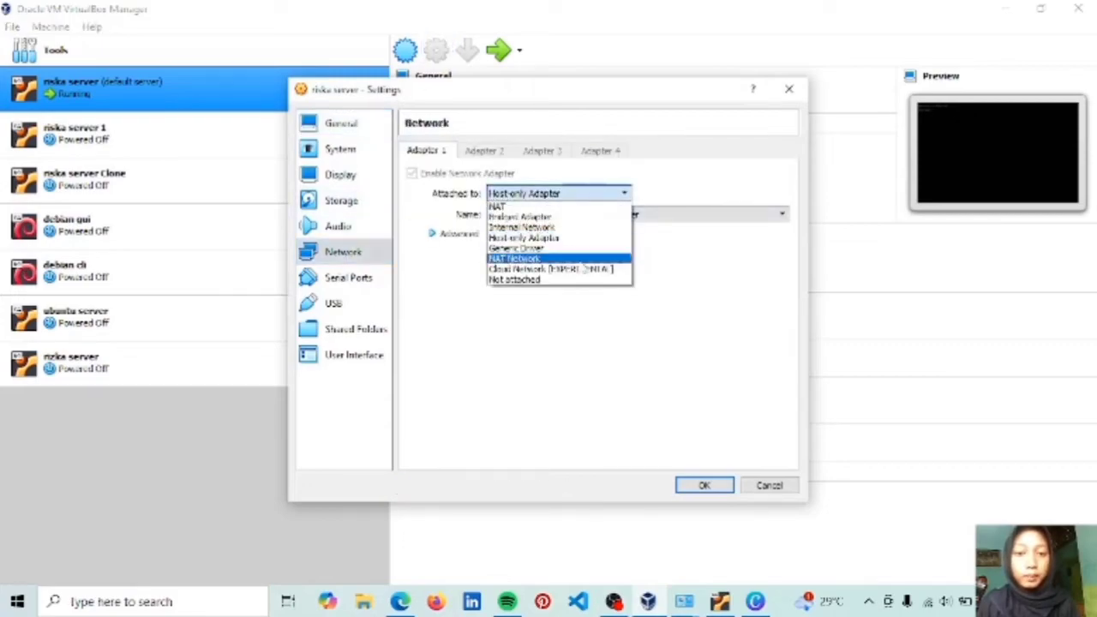
click(585, 238)
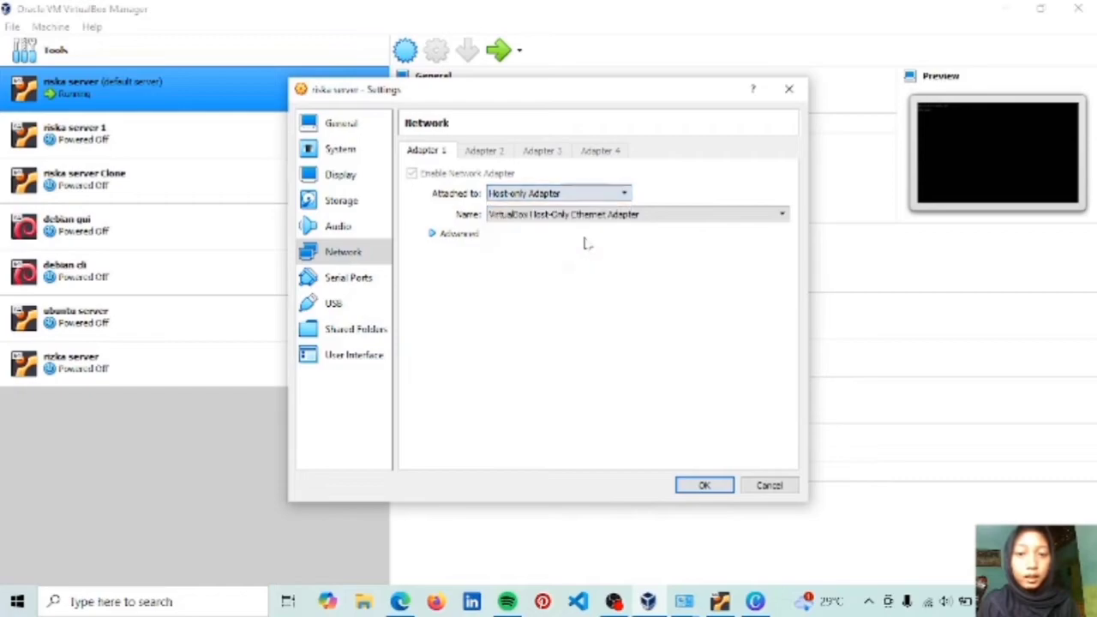
click(711, 490)
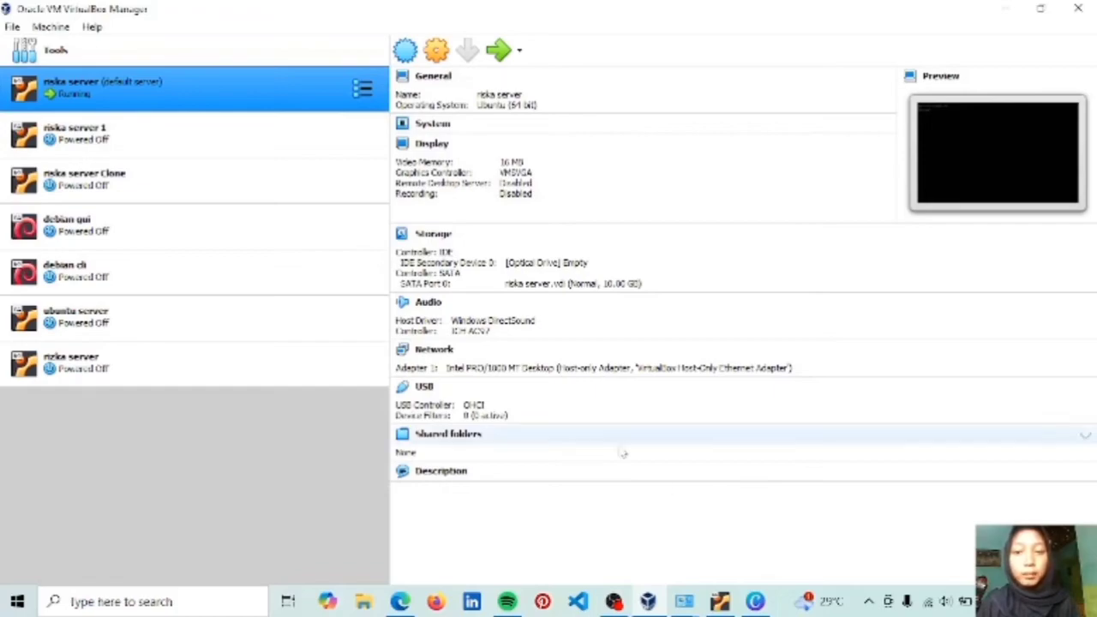
Show riska server's console and log in with the username and password.
click(499, 52)
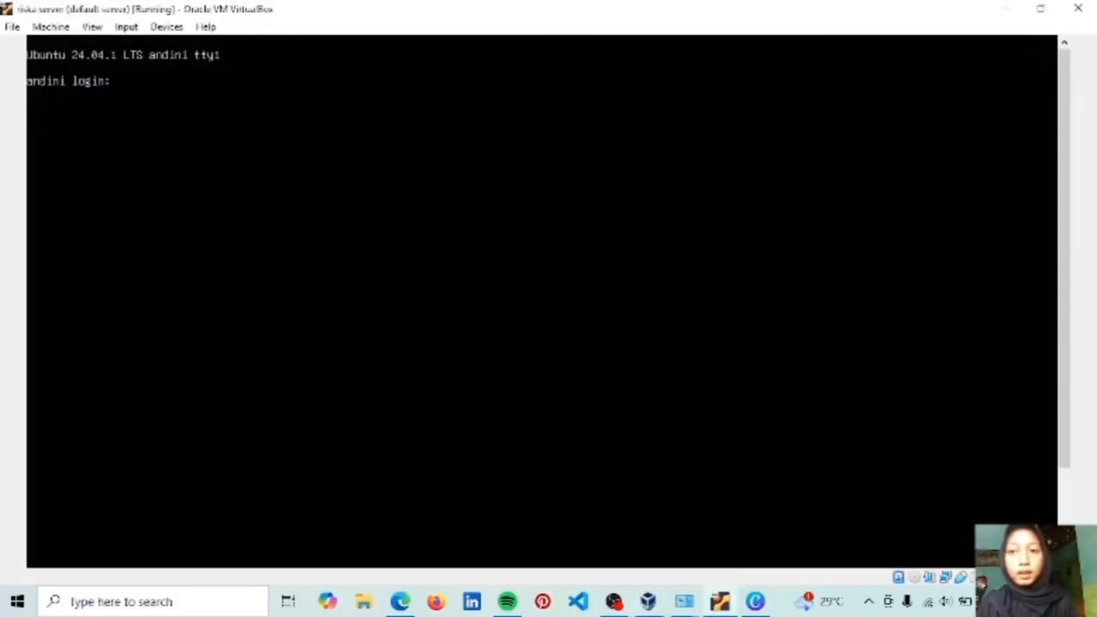
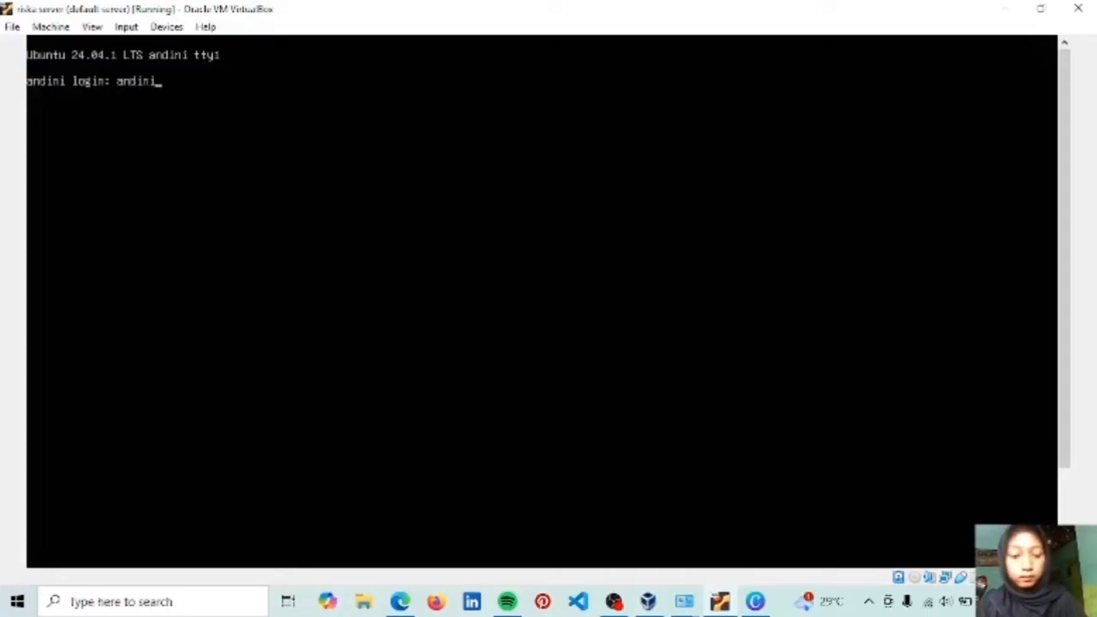
key(Return)
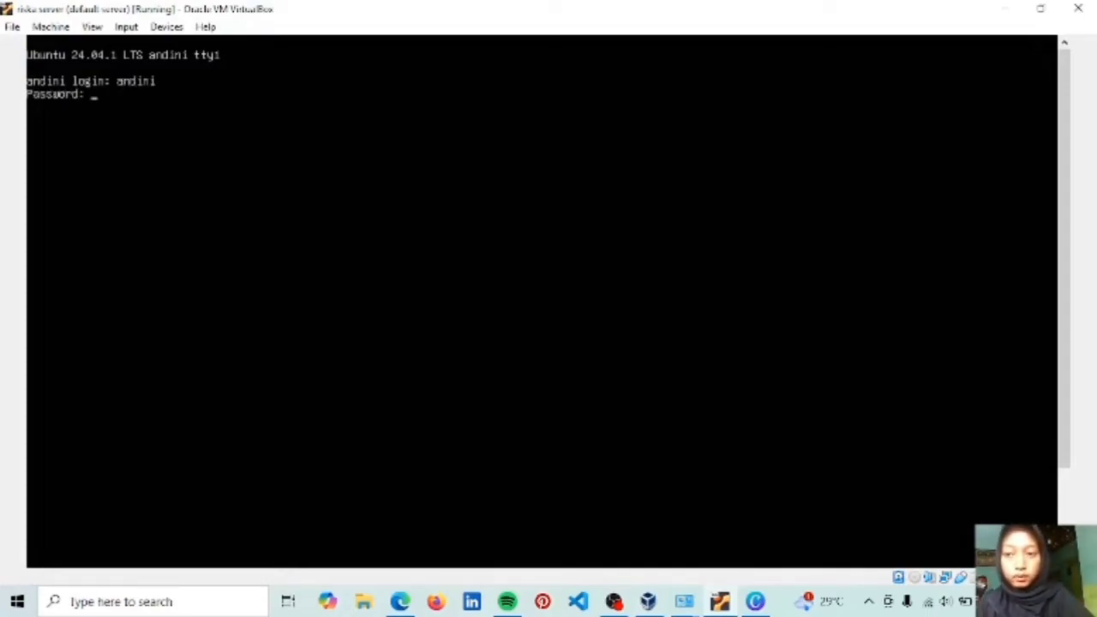
key(Return)
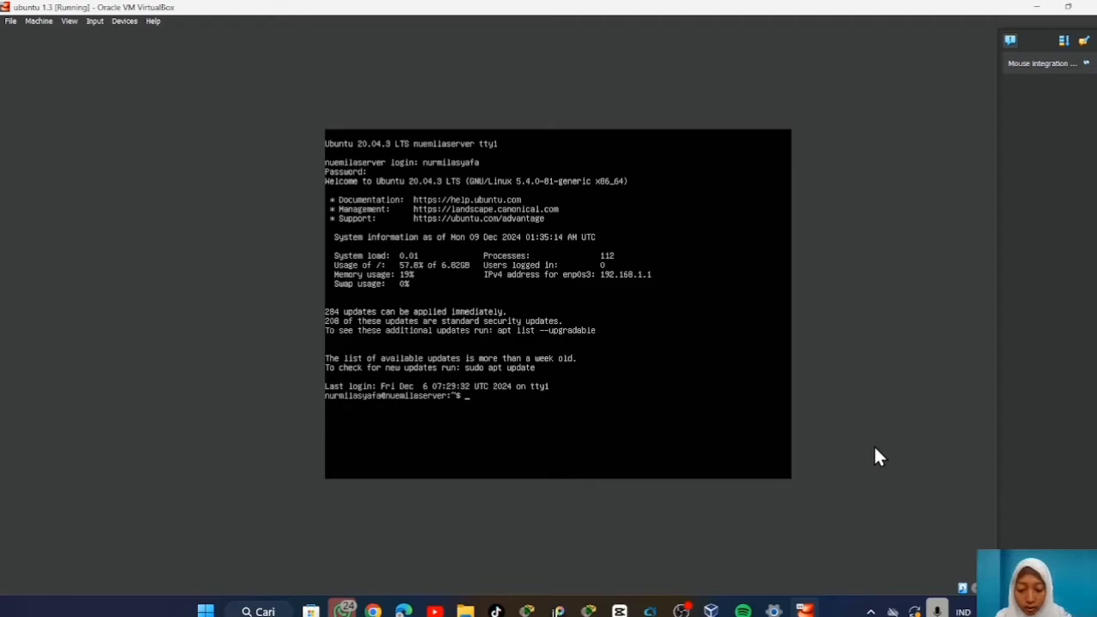
Release the DHCP lease with 'sudo dhclient -r enp0s3'.
text(sudo dd)
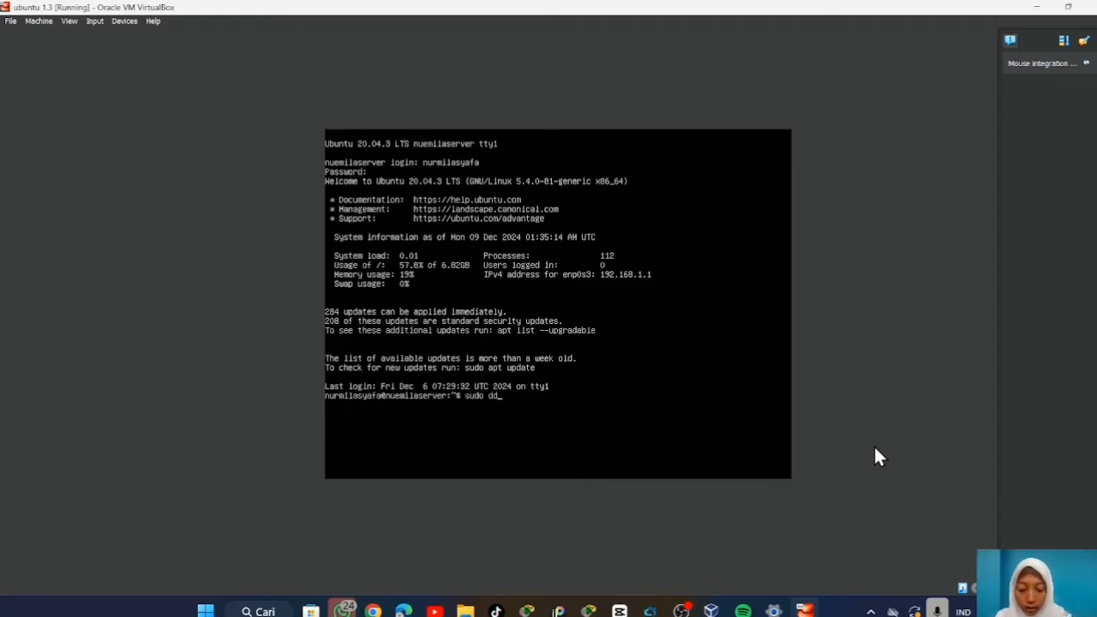
text(h)
key(BackSpace)
key(BackSpace)
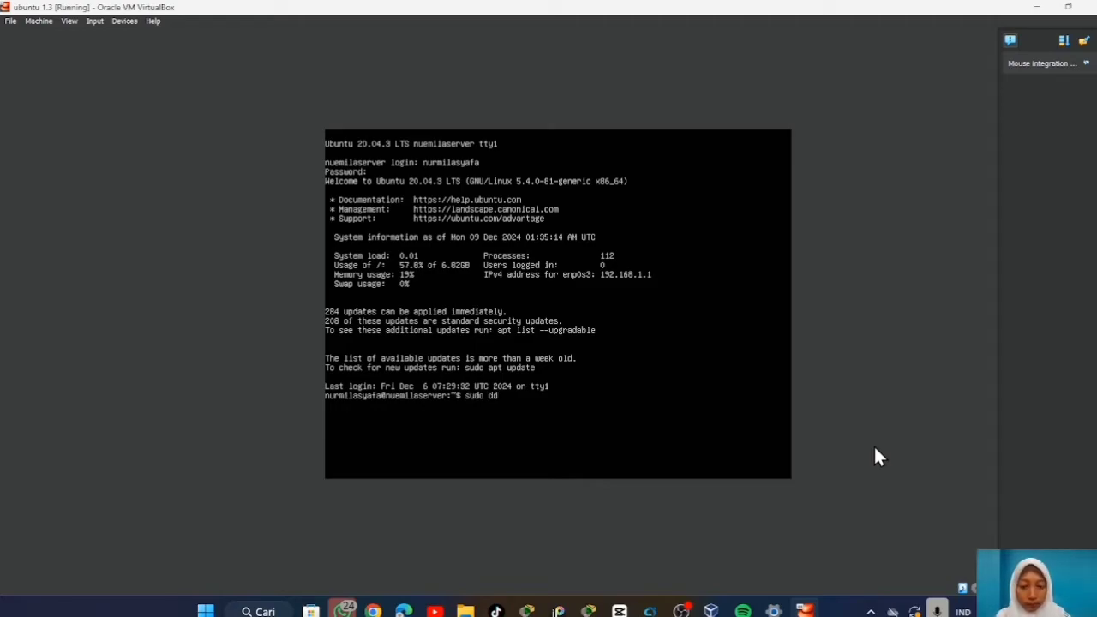
text(h client)
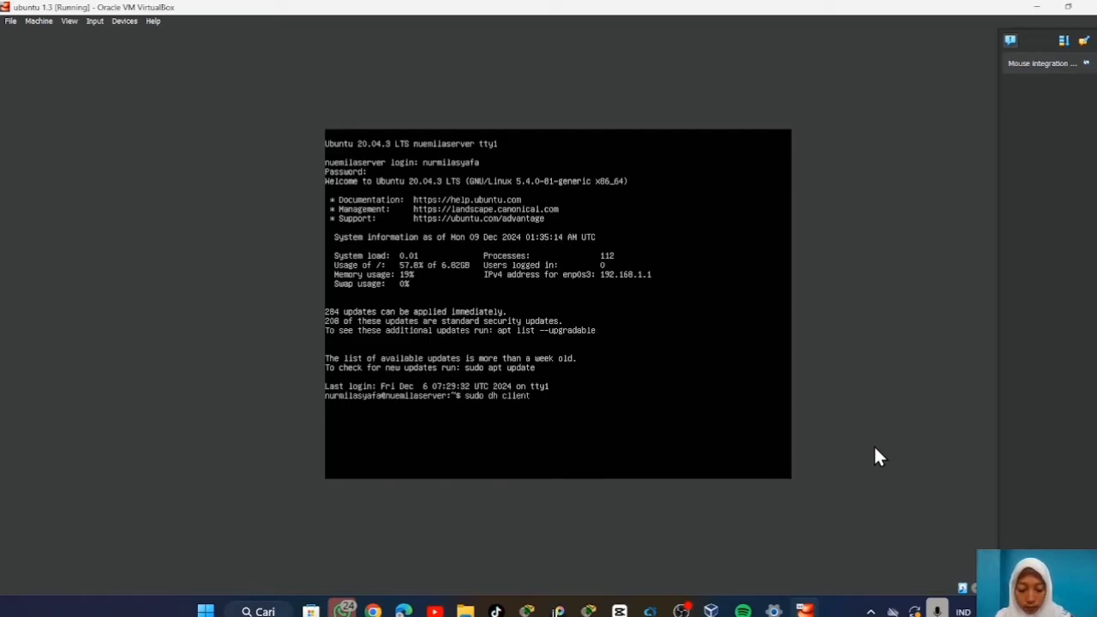
text( -)
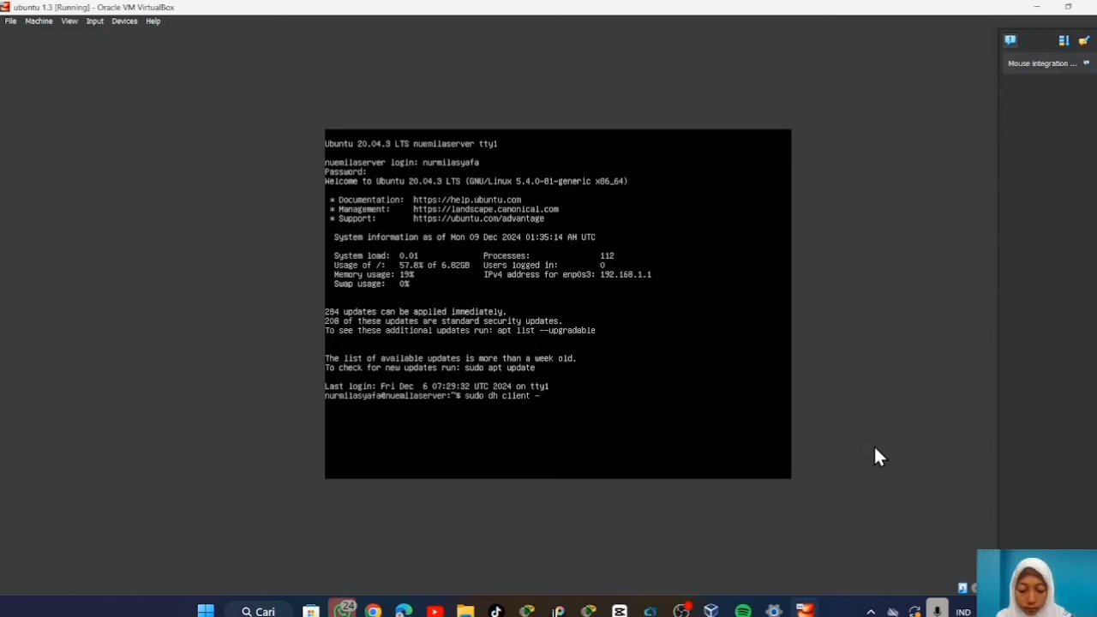
text(r enp)
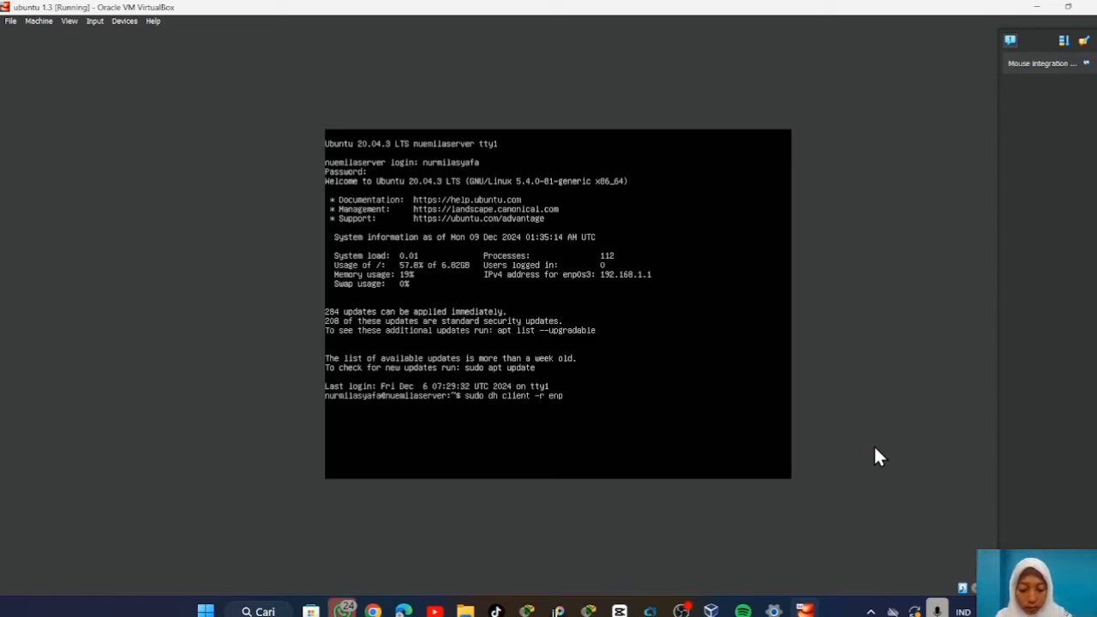
text(0s3)
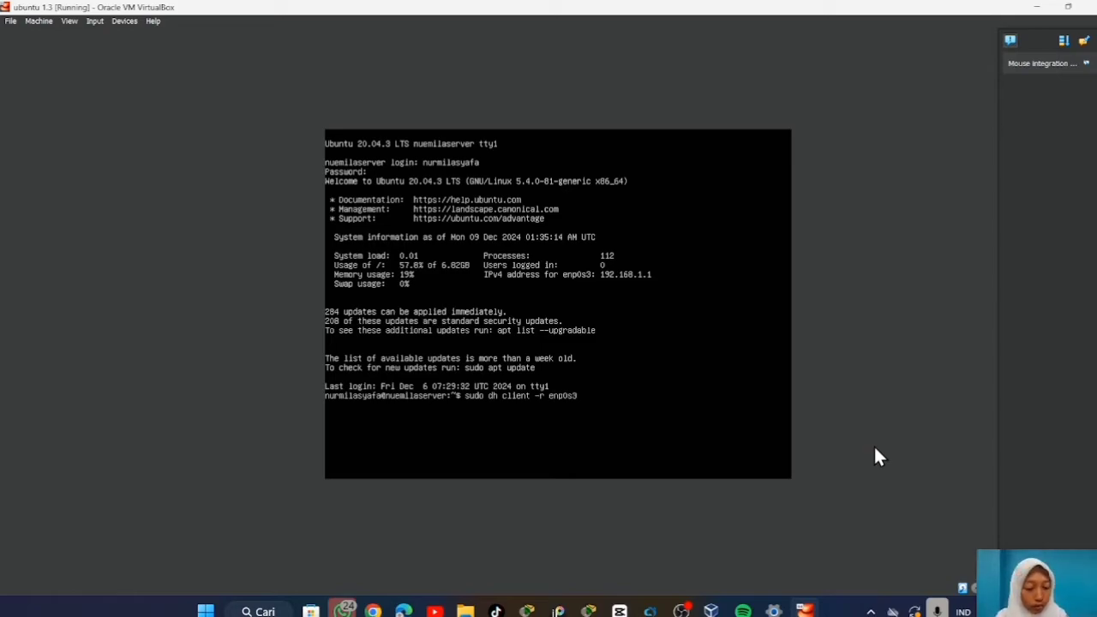
key(Return)
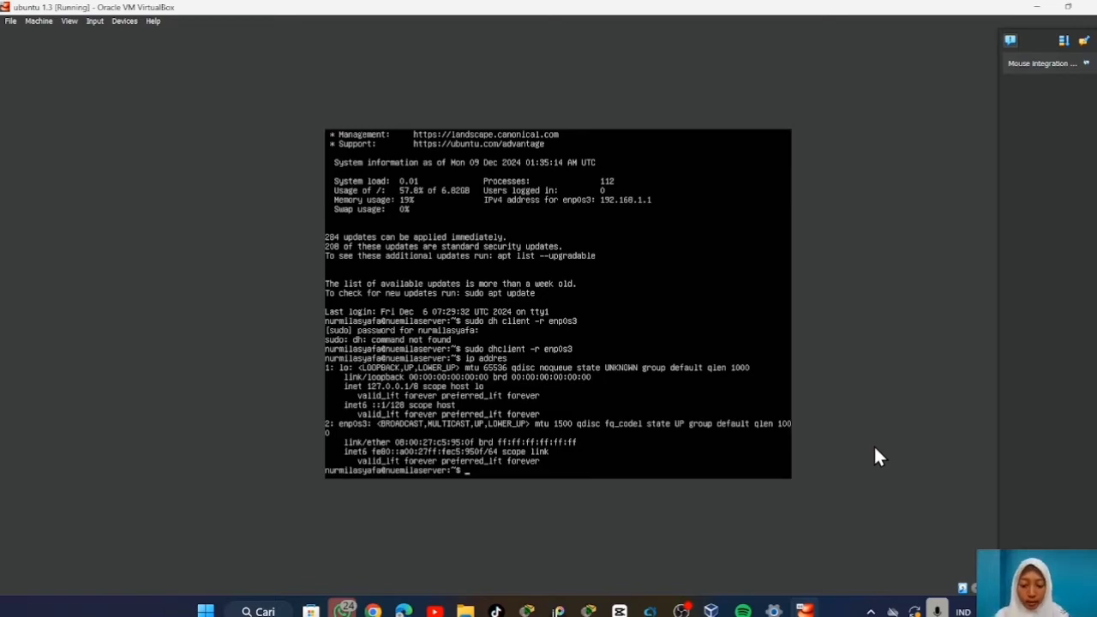
Request a new lease with 'sudo dhclient enp0s3' and confirm enp0s3 shows 10.0.123.102/16.
text(h)
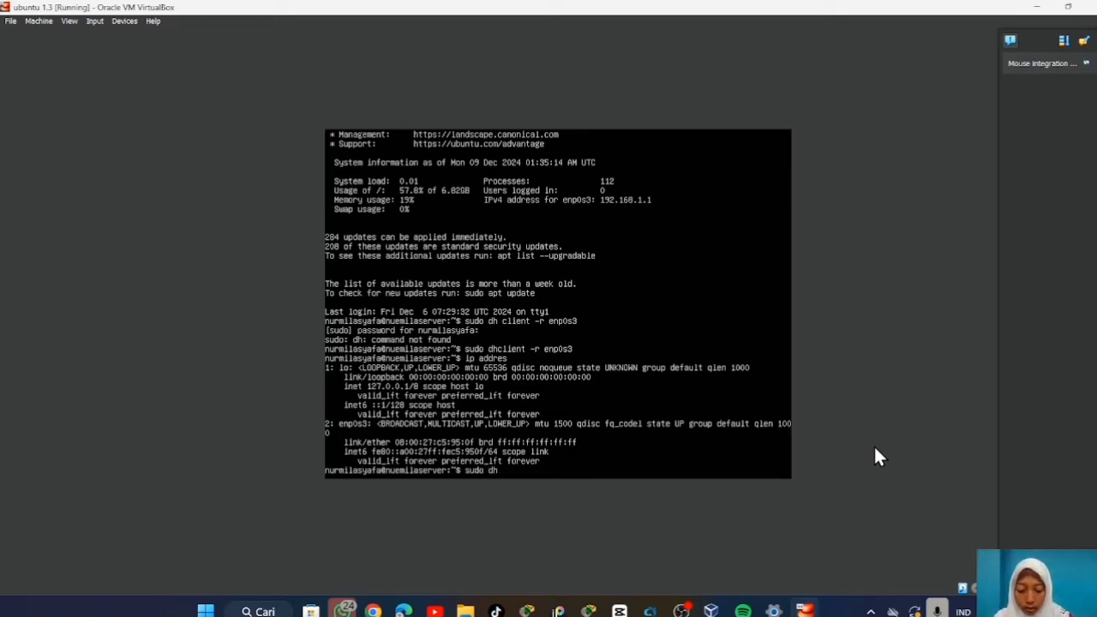
text(client )
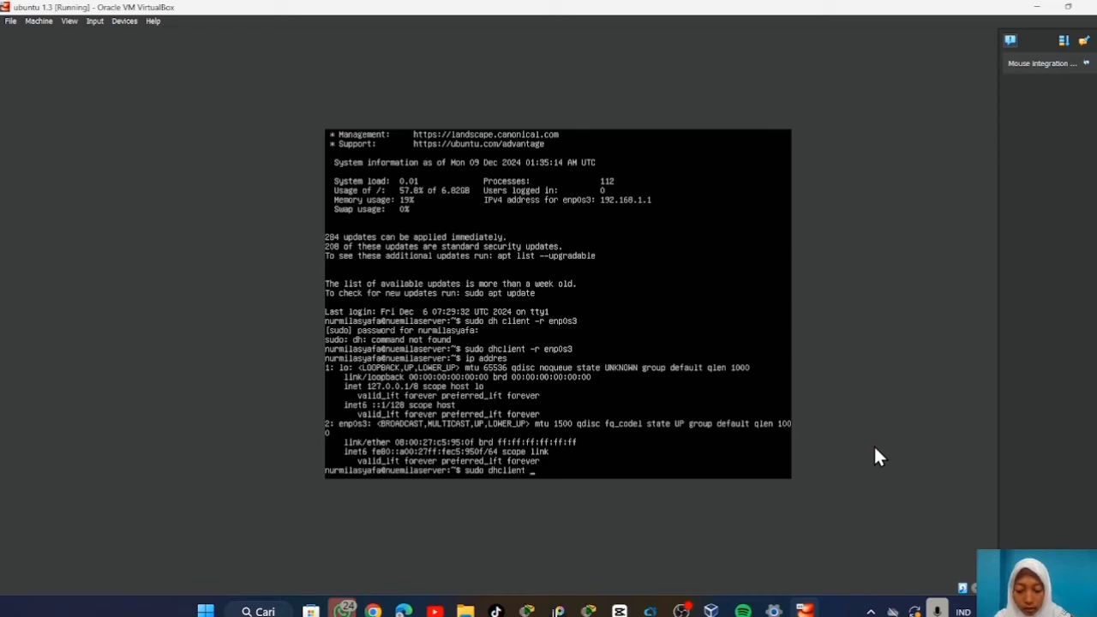
text(enp0s3)
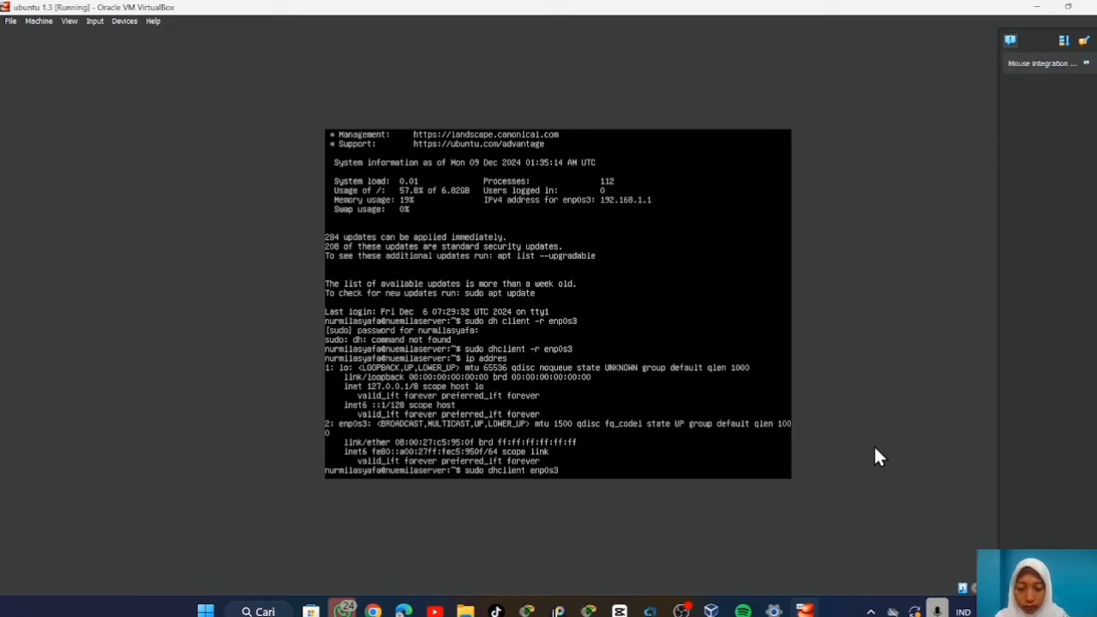
key(Return)
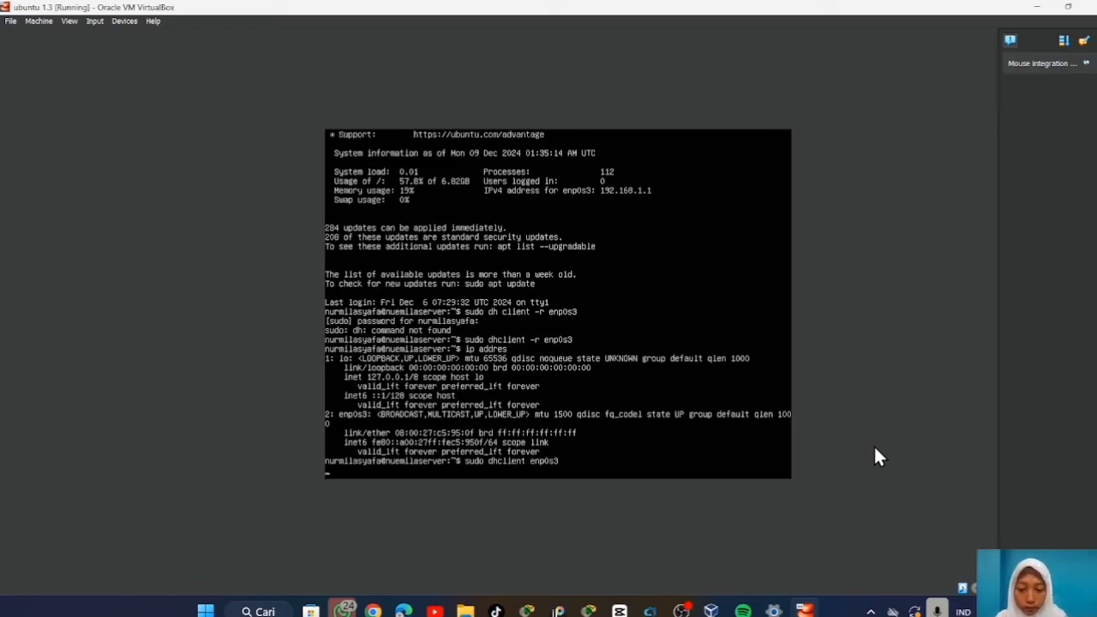
text(ip addres)
key(Return)
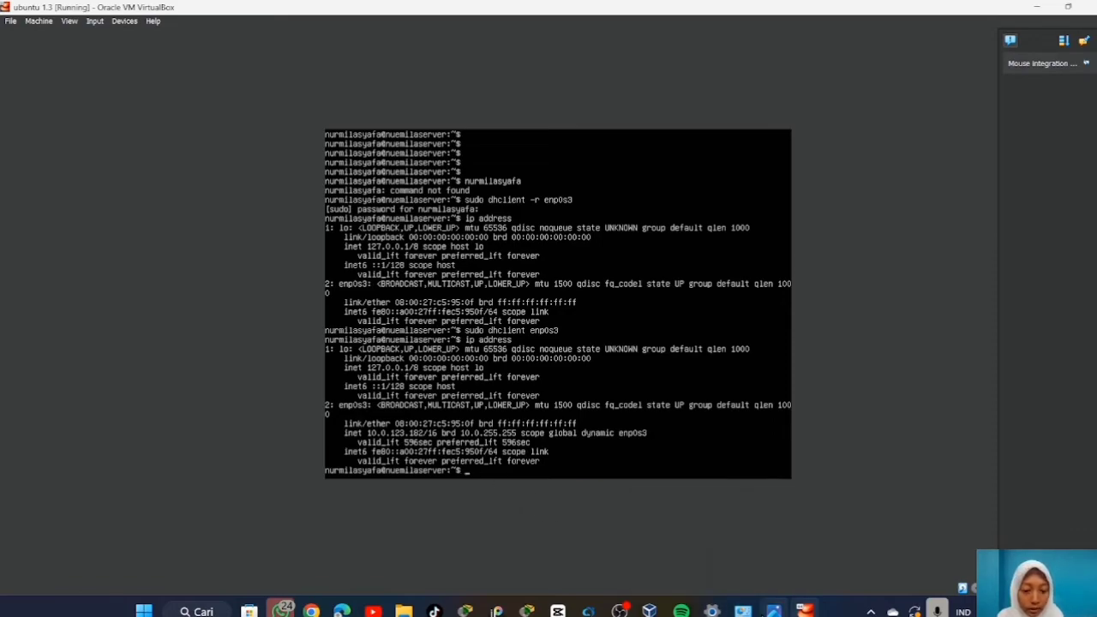
mouse_move(743, 610)
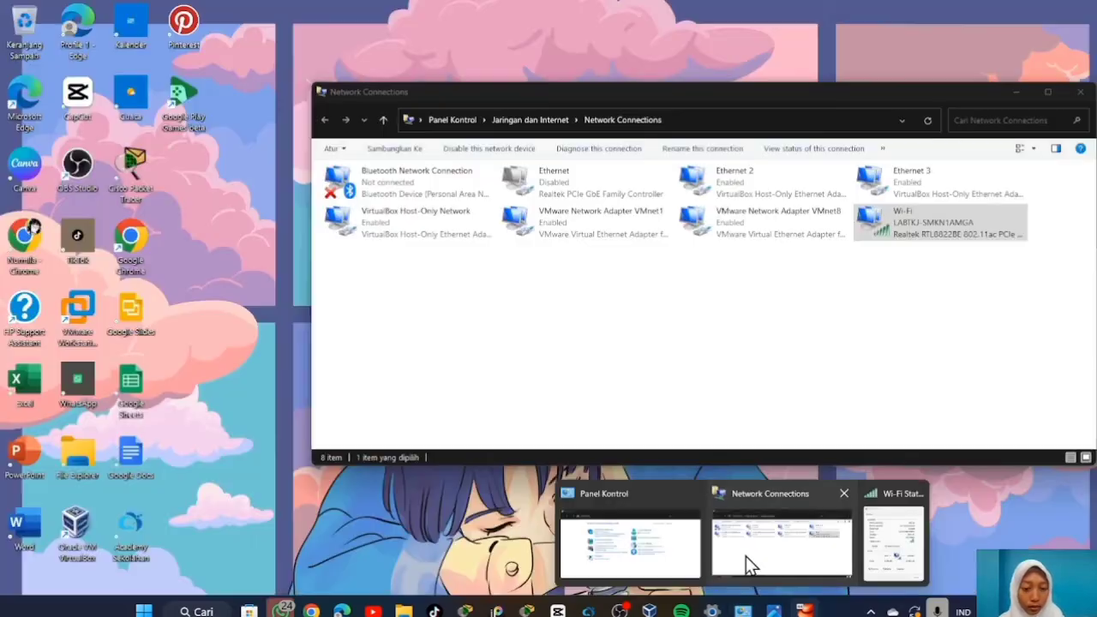
Display the Wi-Fi connection details, showing host IPv4 10.0.113.67 and mask 255.255.0.0.
click(745, 553)
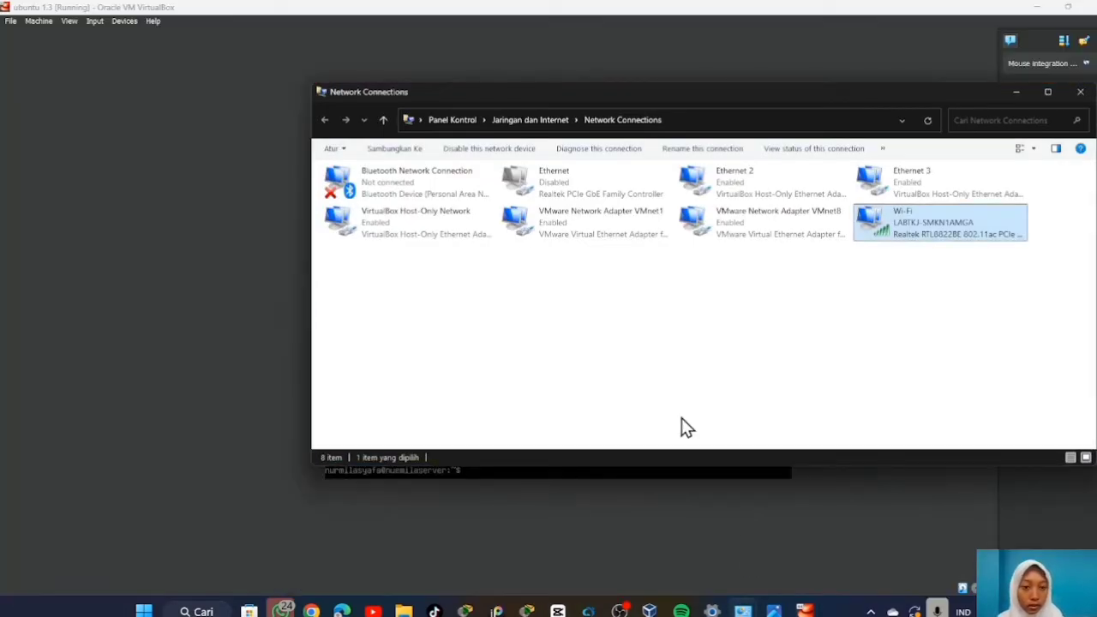
double_click(913, 224)
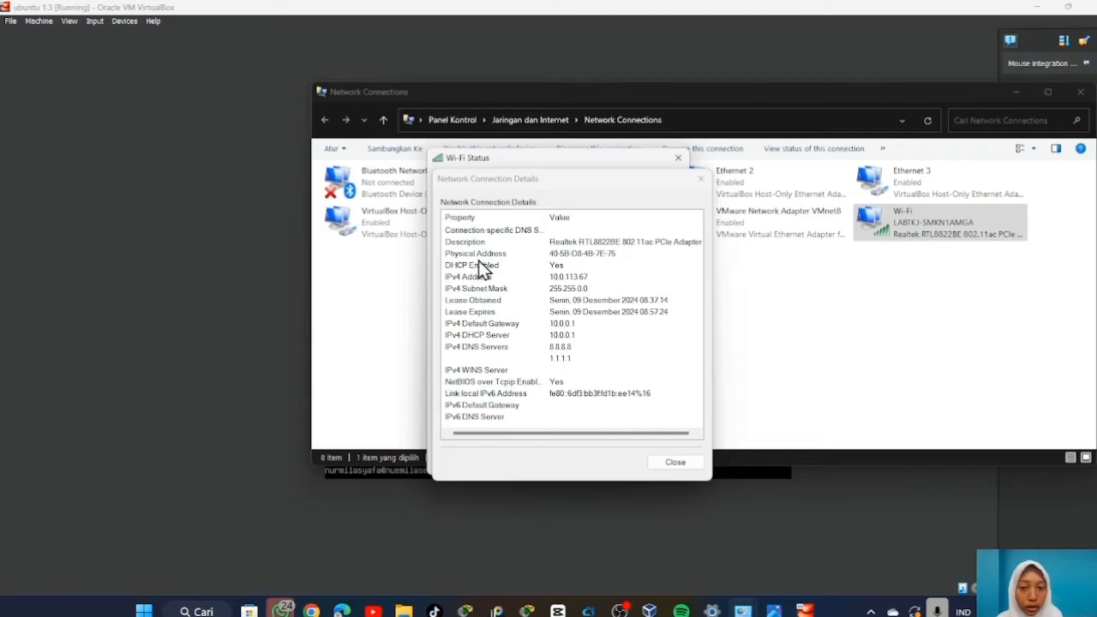
mouse_move(804, 608)
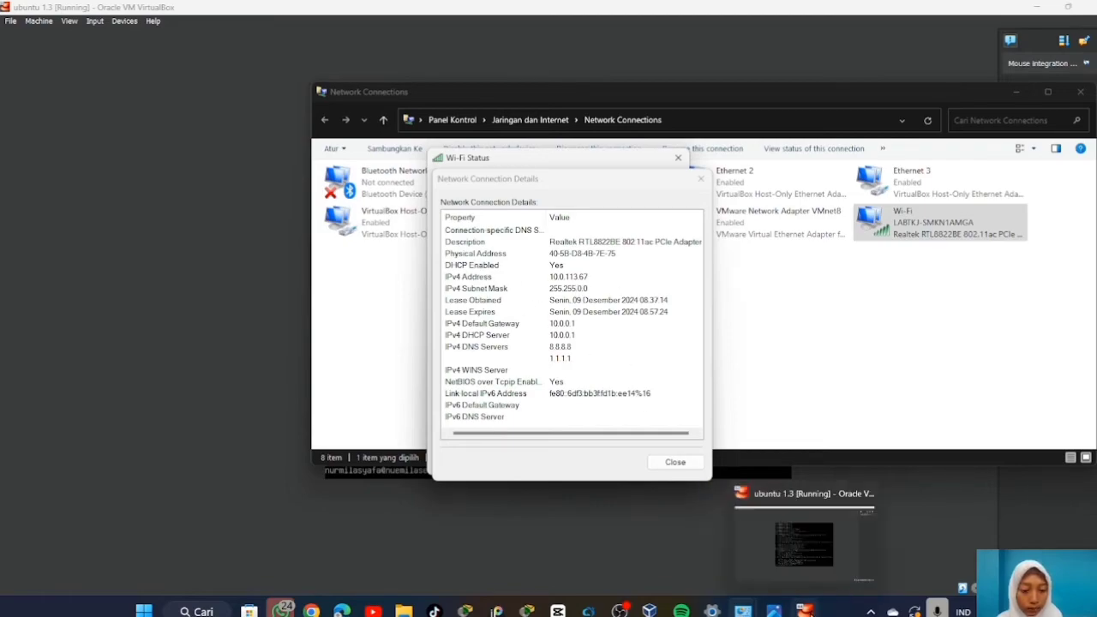
mouse_move(783, 523)
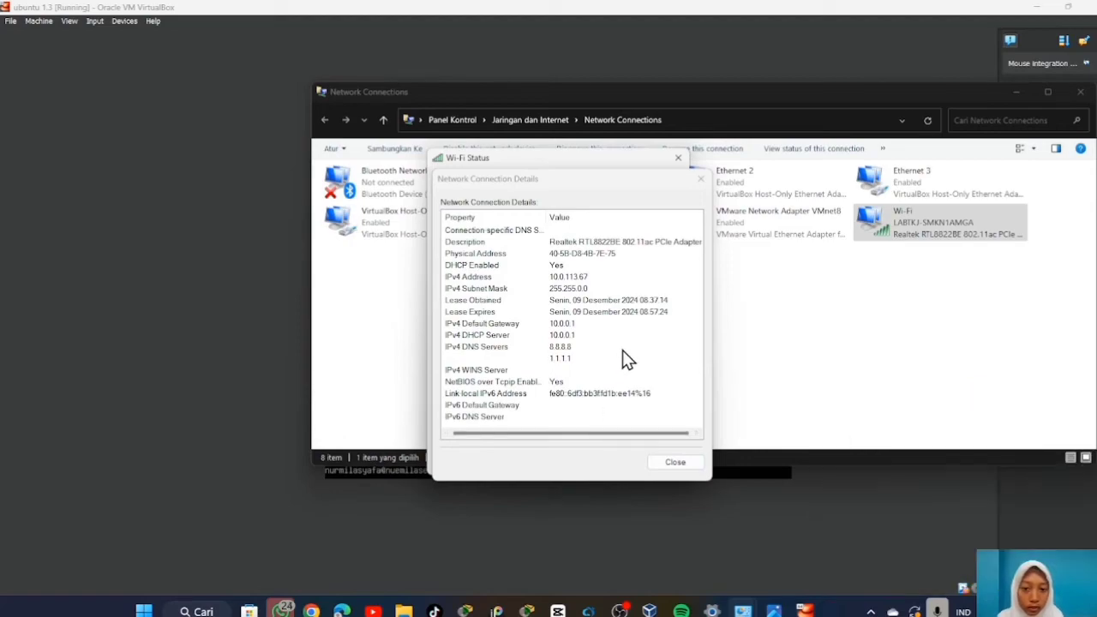
Run 'ping 10.0.113,67' on the Ubuntu server, which fails with 'Name or service not known'.
click(801, 550)
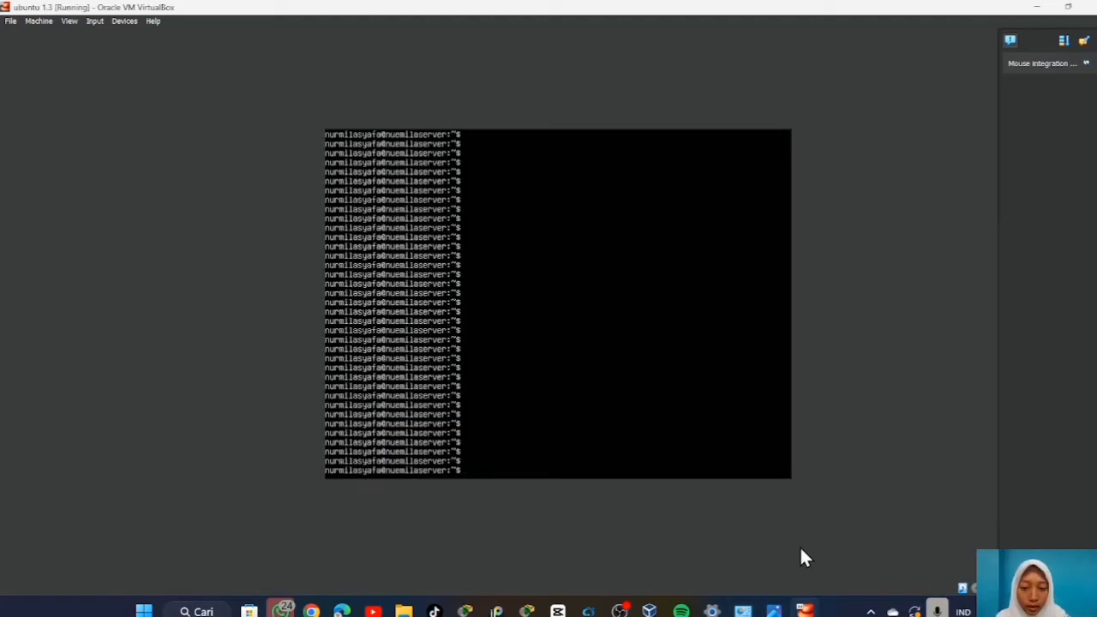
text(pin)
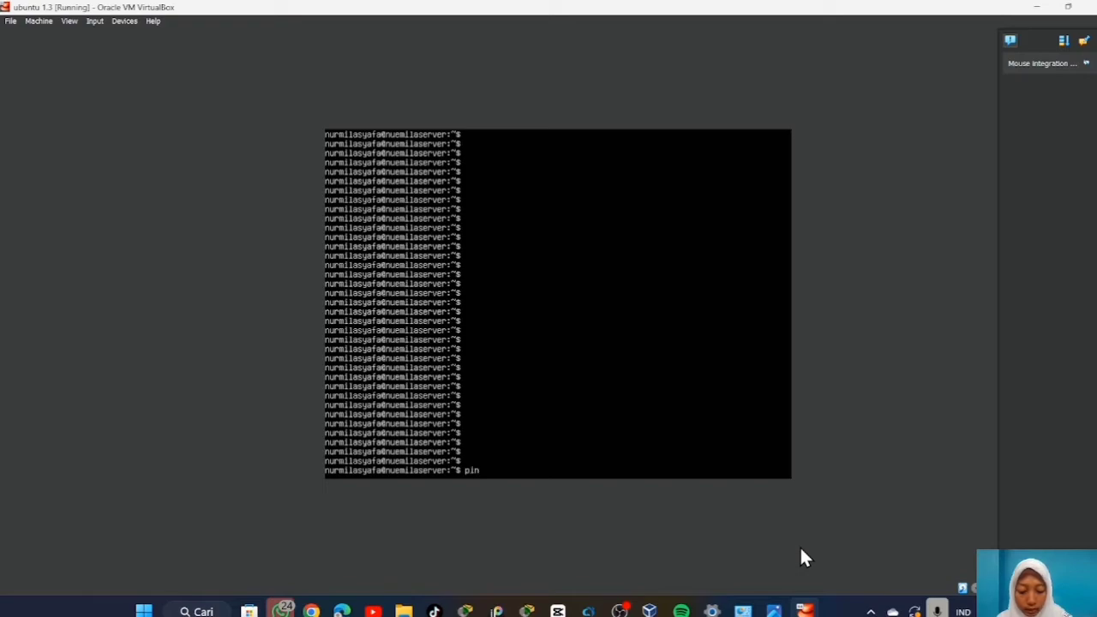
text(g 1)
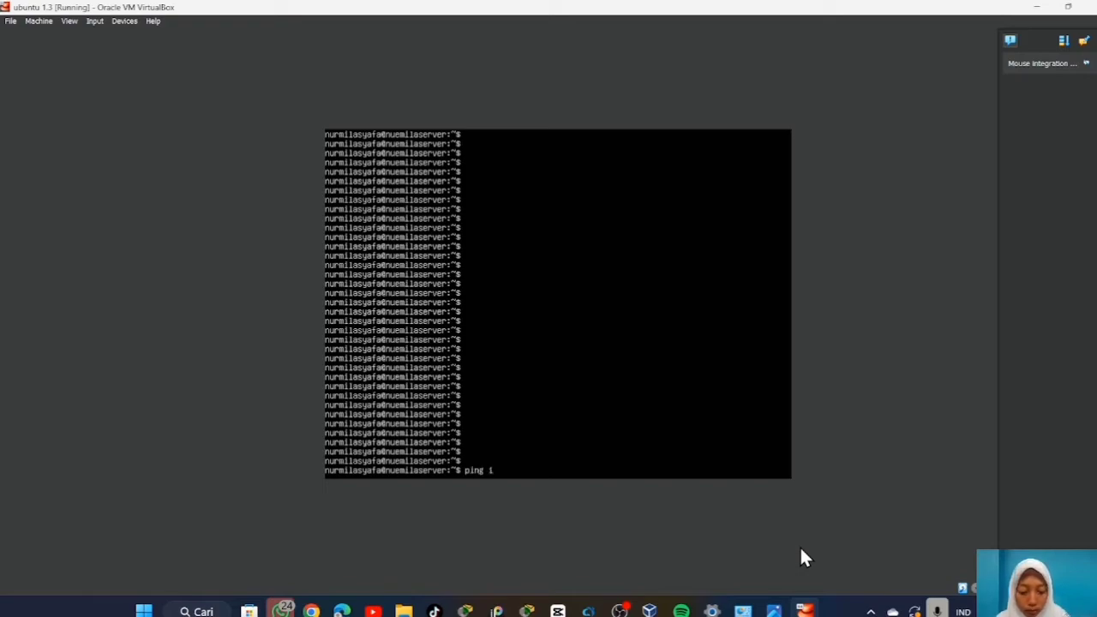
text(0.0)
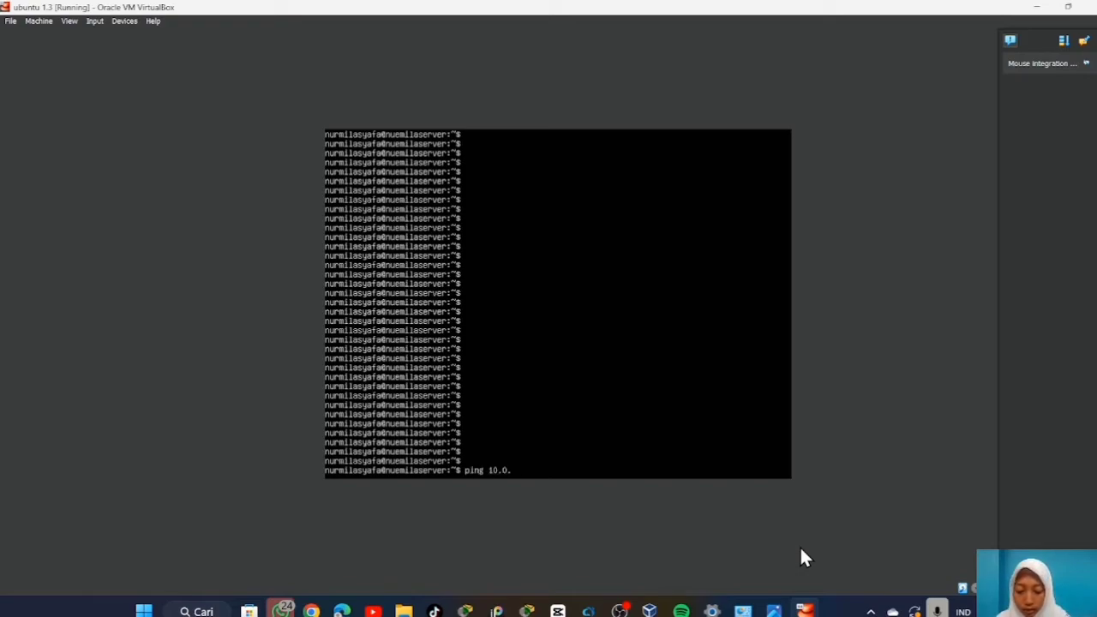
text(.113)
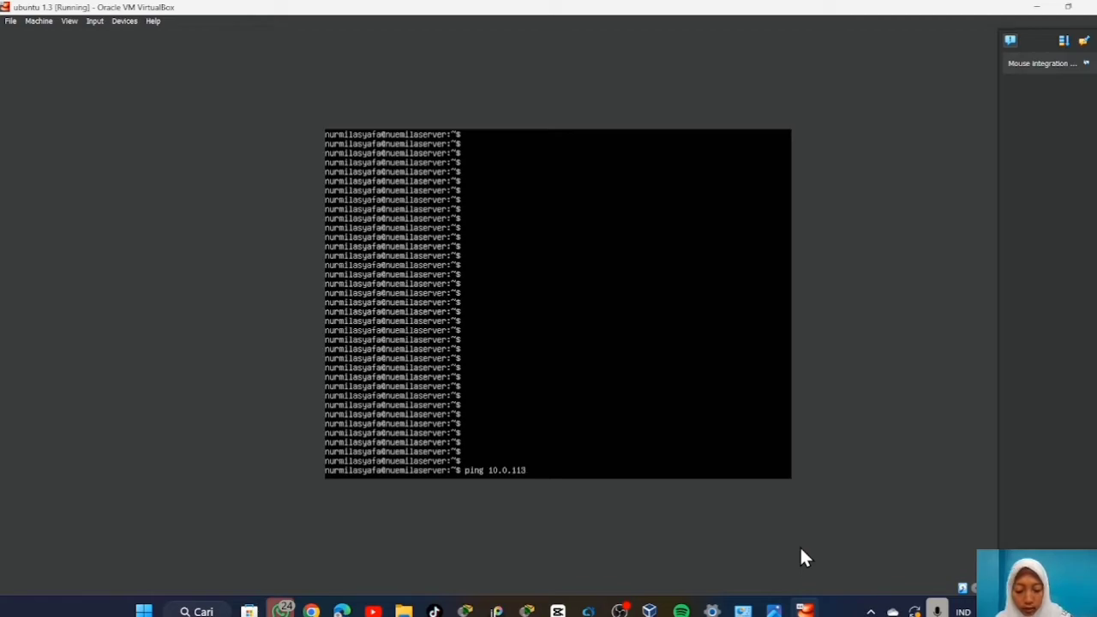
text(,67)
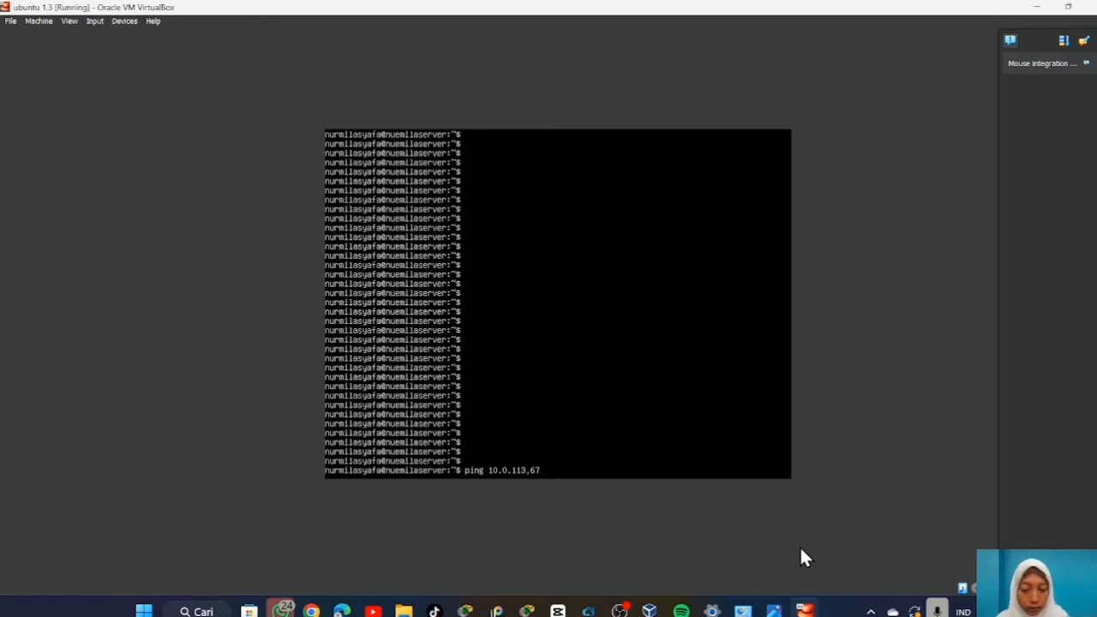
key(Return)
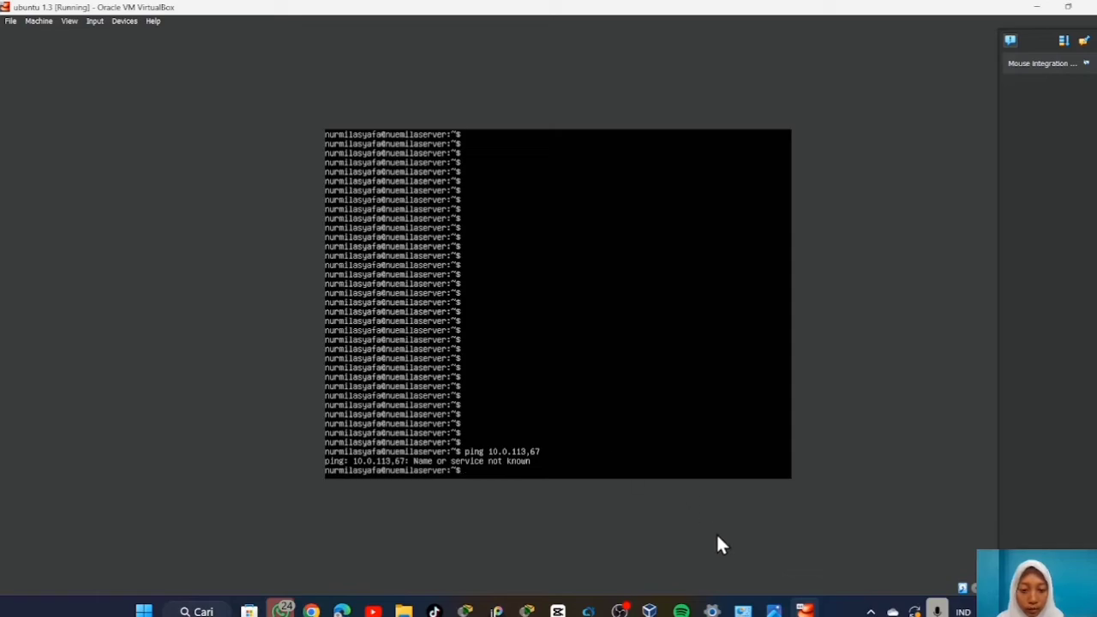
click(216, 612)
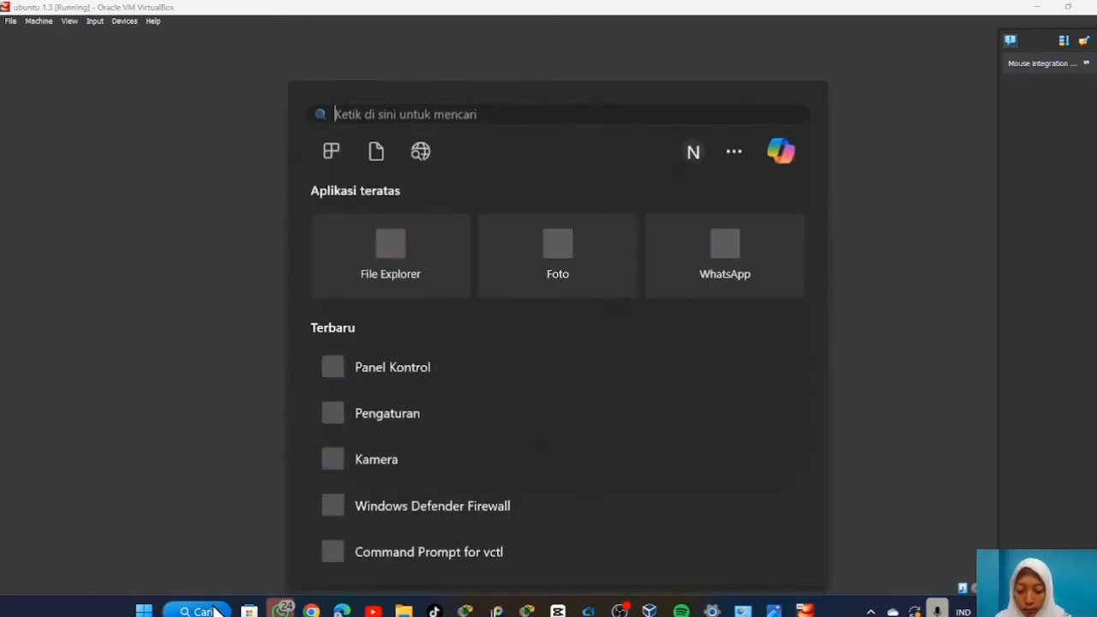
Ping 10.0.113.67 from the Windows Command Prompt, get four replies, then minimize it.
text(cmd)
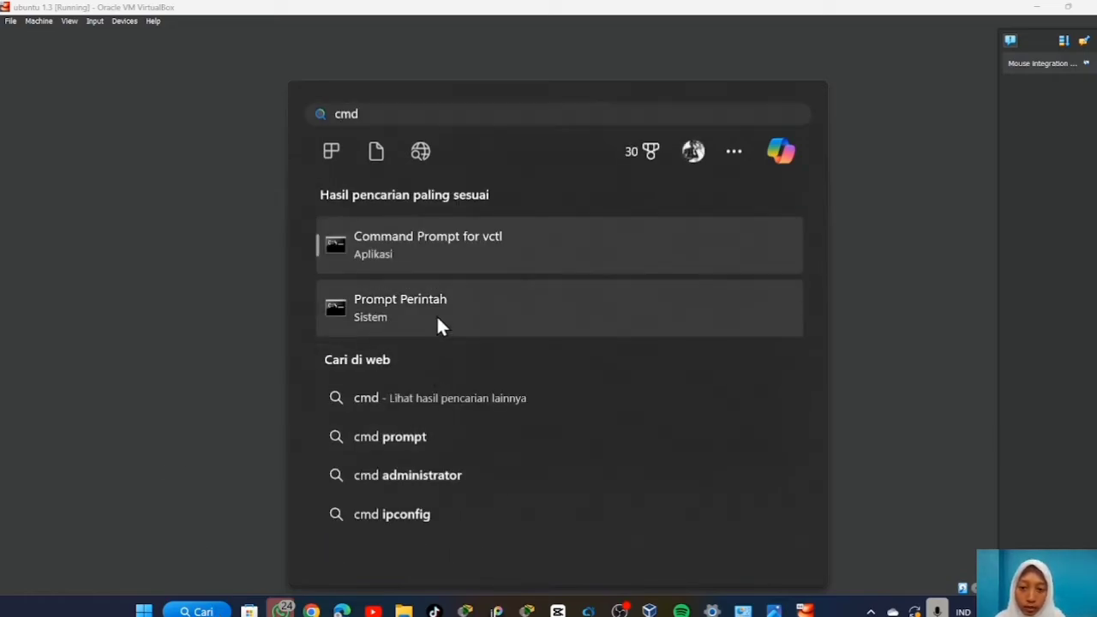
click(438, 320)
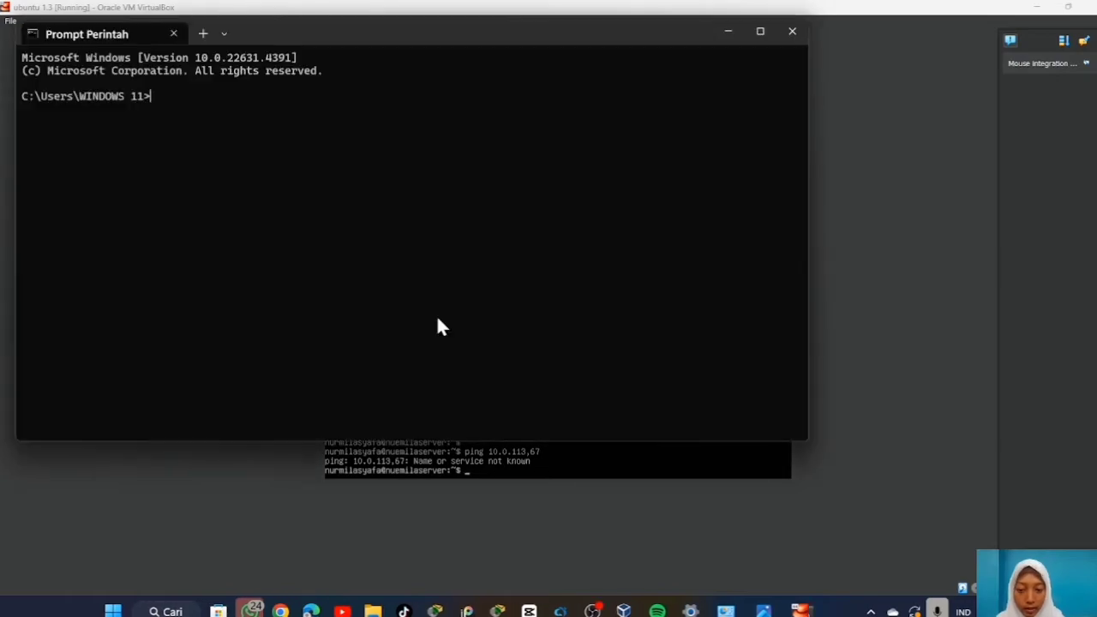
text(pin)
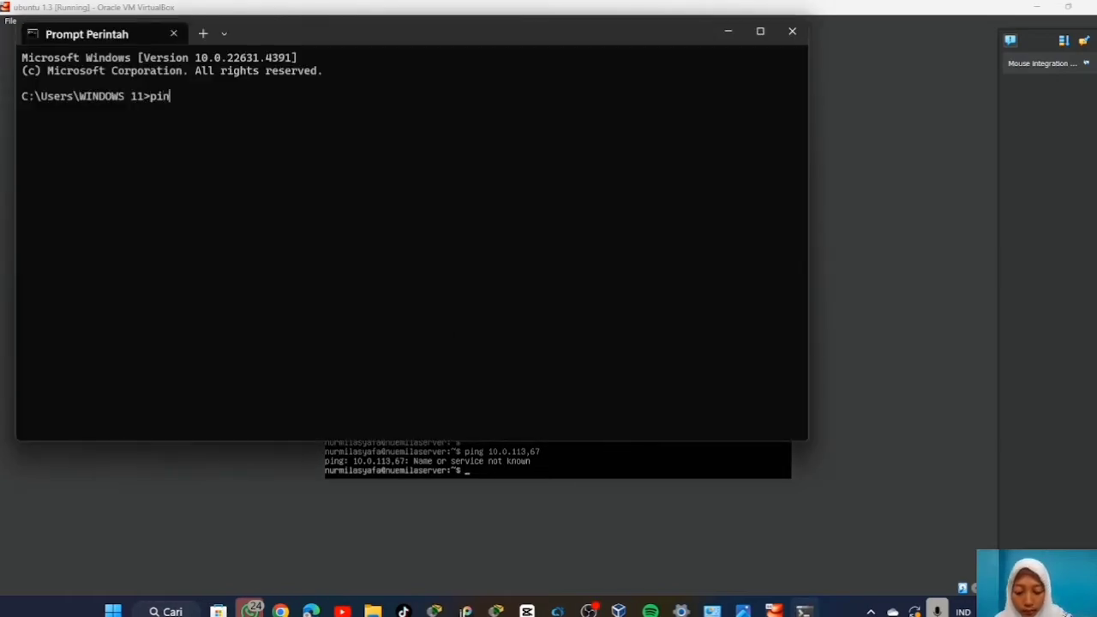
text(g 10.0)
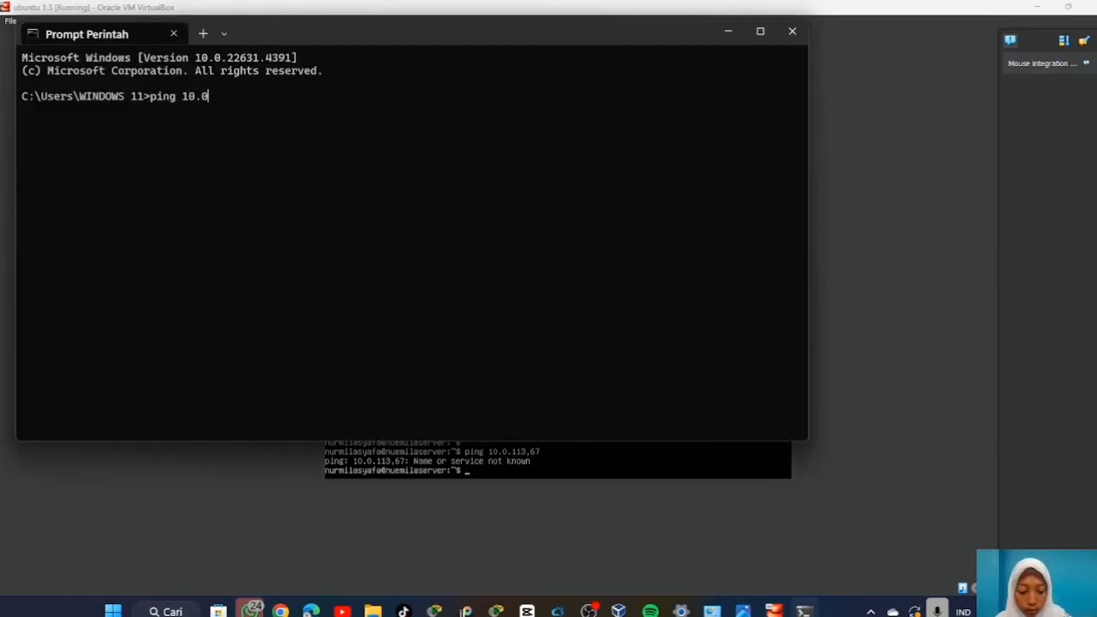
text(.11)
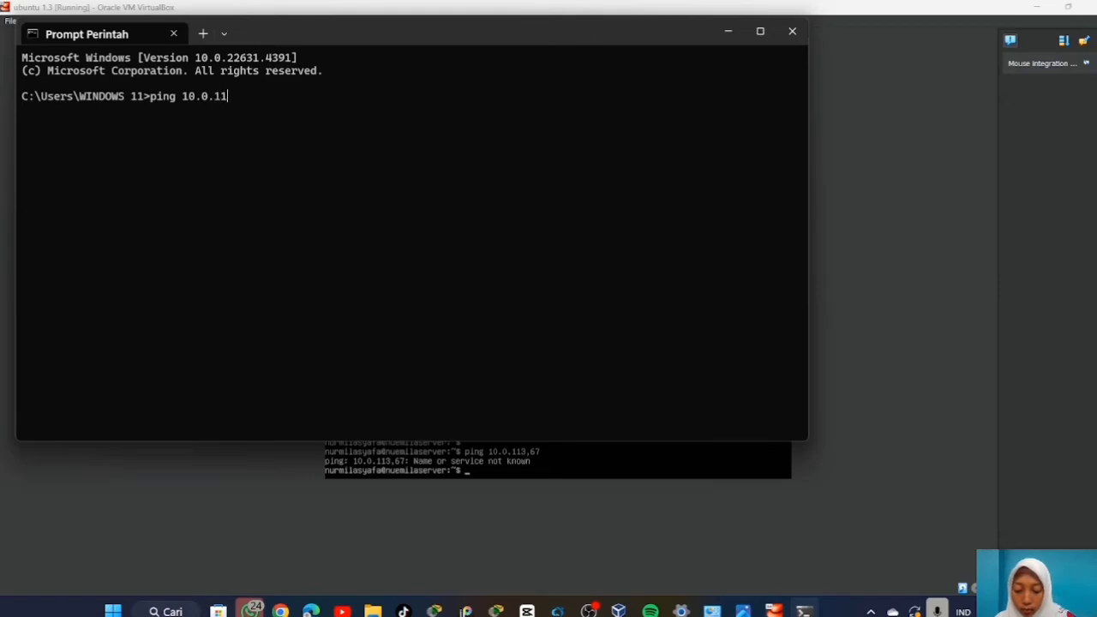
text(3.67)
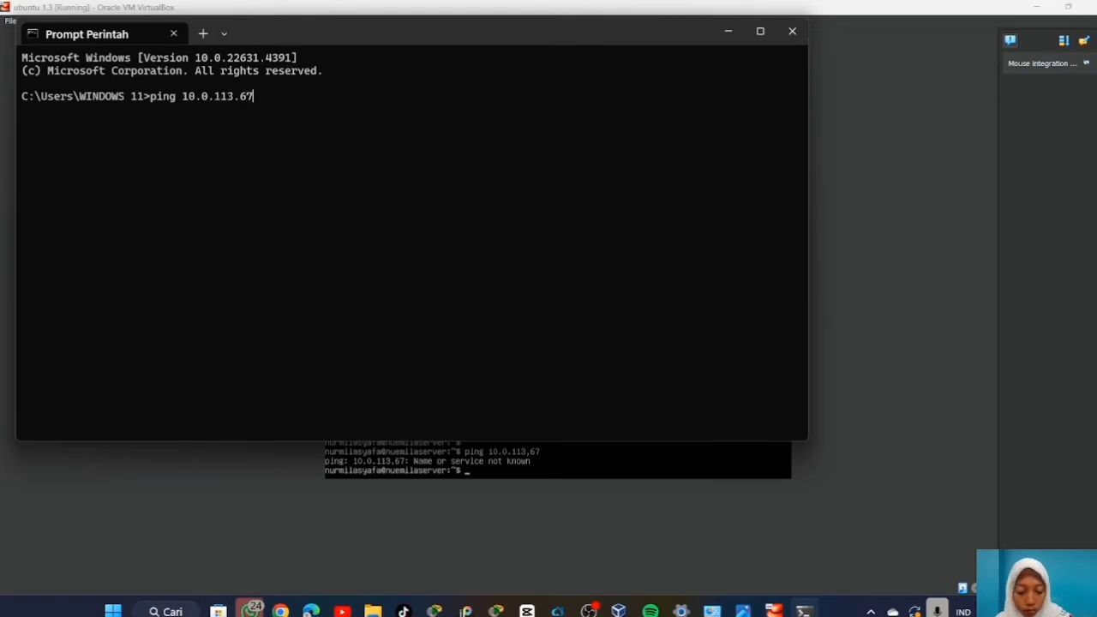
key(Return)
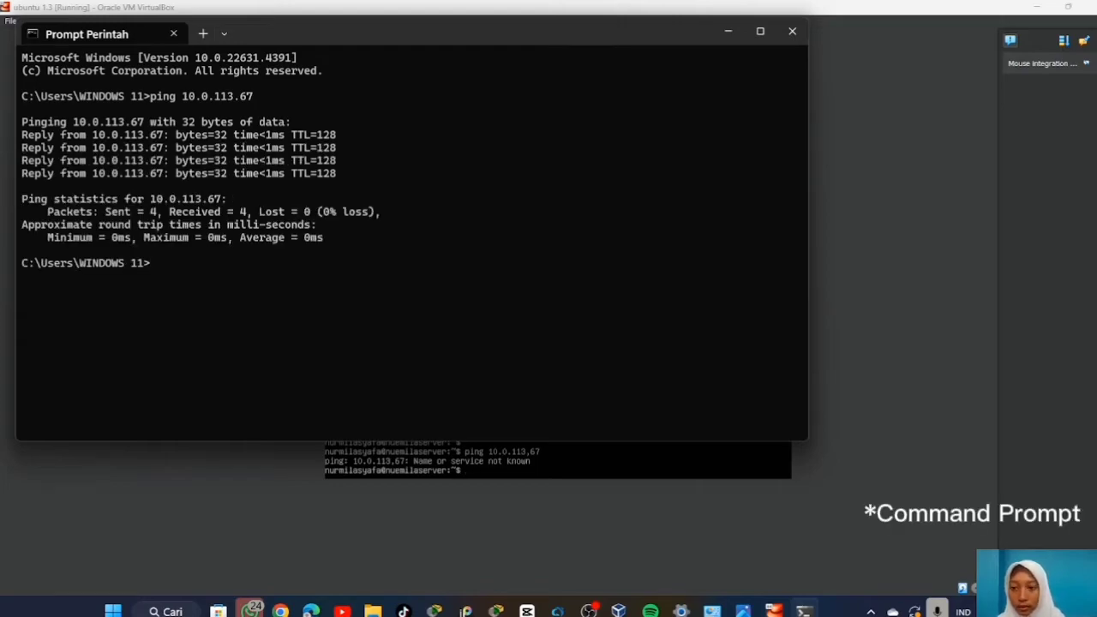
click(725, 30)
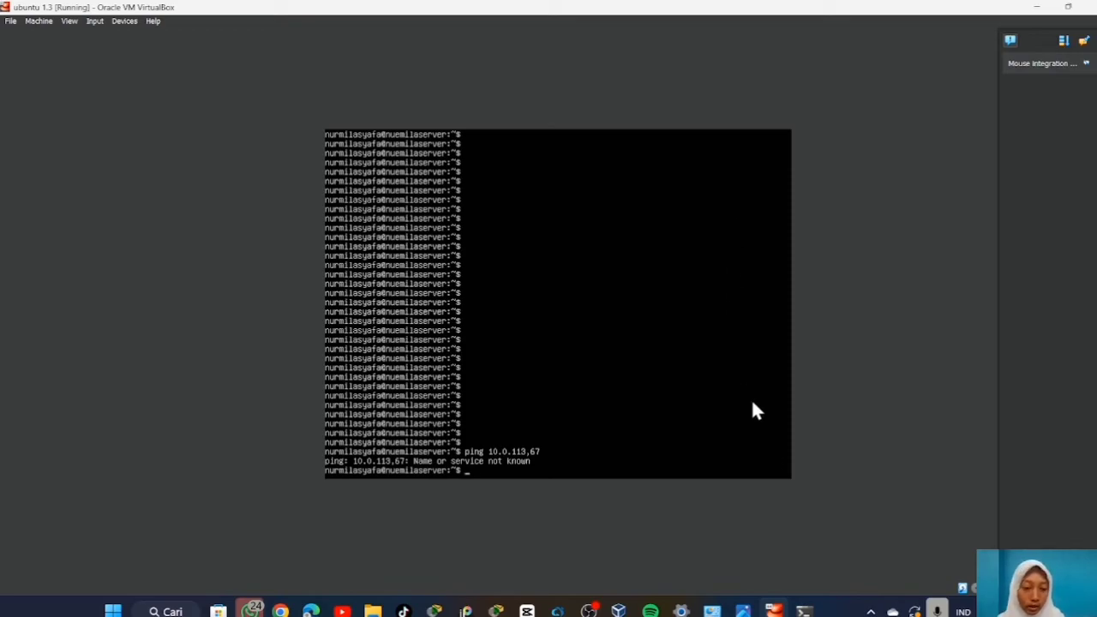
Navigate via Sistem dan Keamanan to the Windows Defender Firewall on/off settings.
mouse_move(713, 610)
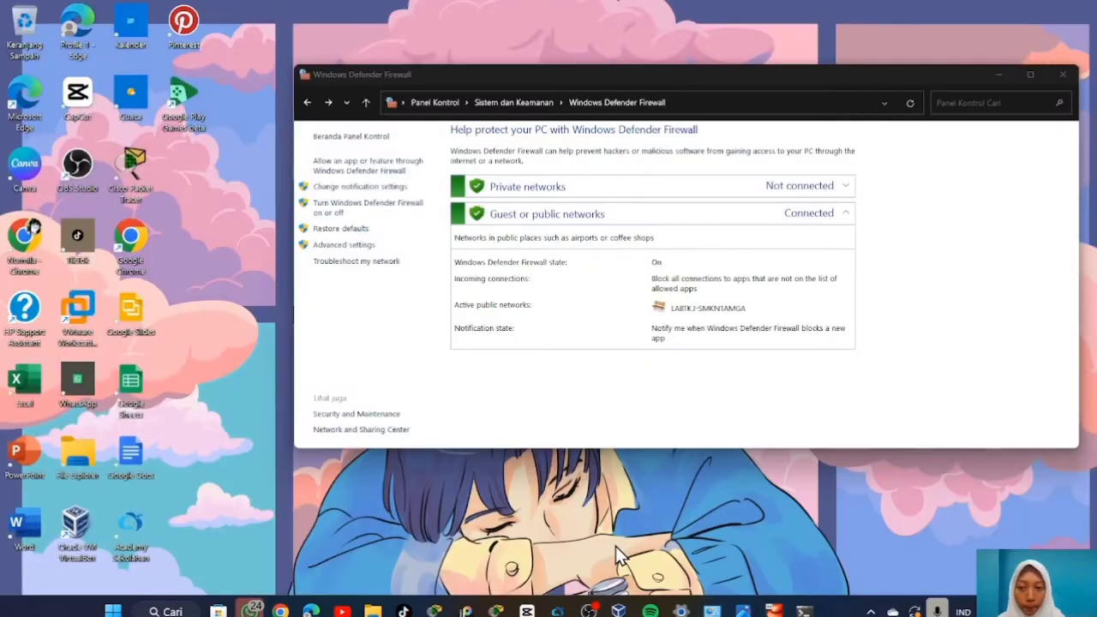
click(616, 546)
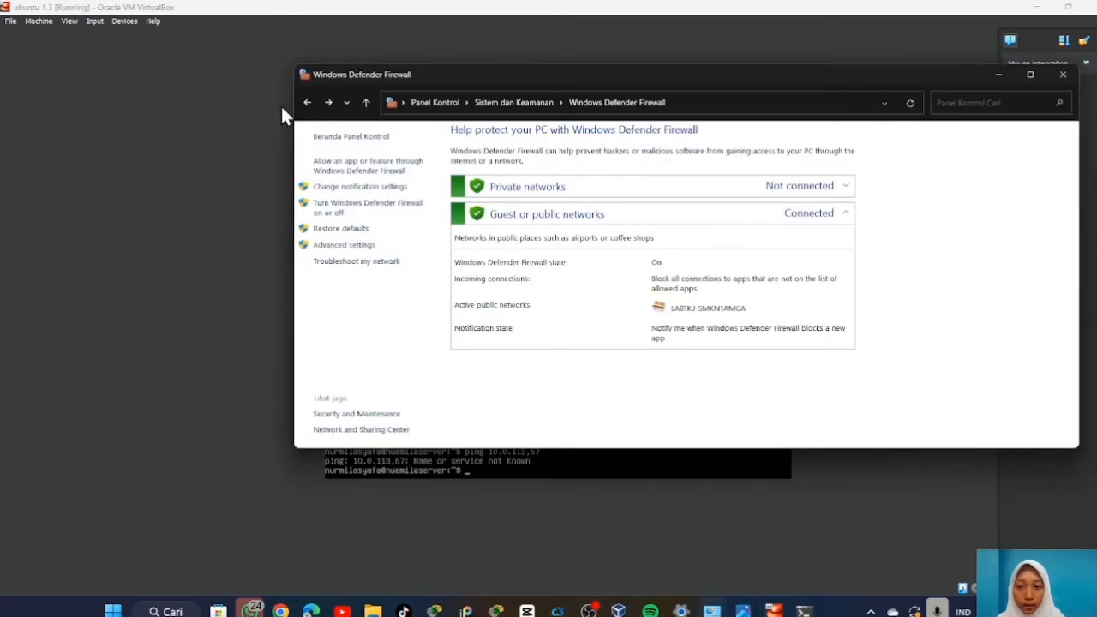
click(307, 102)
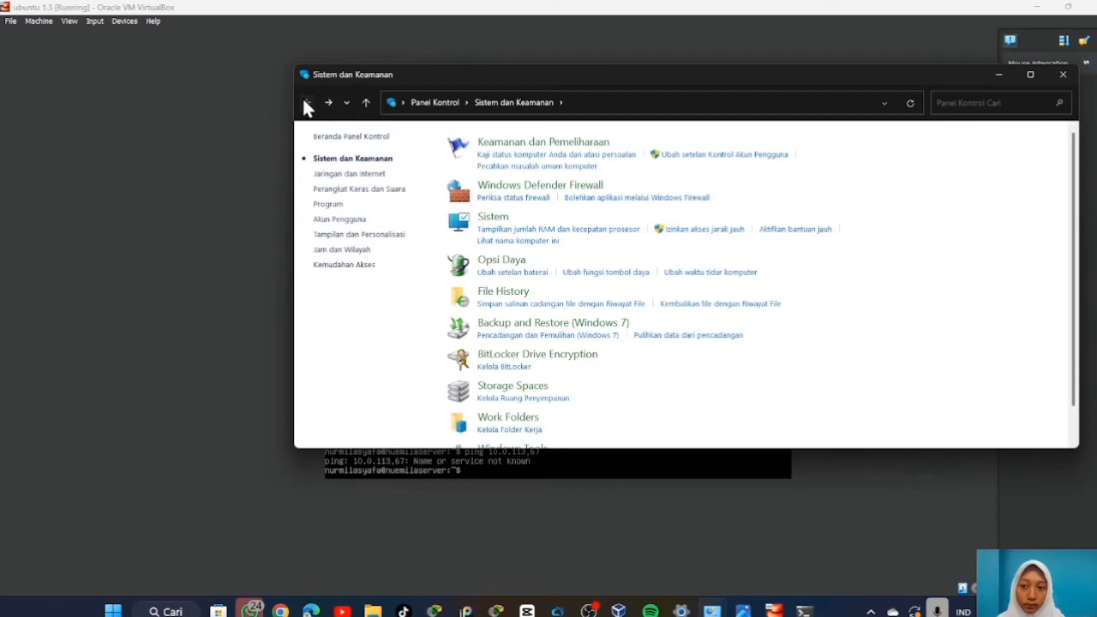
click(306, 102)
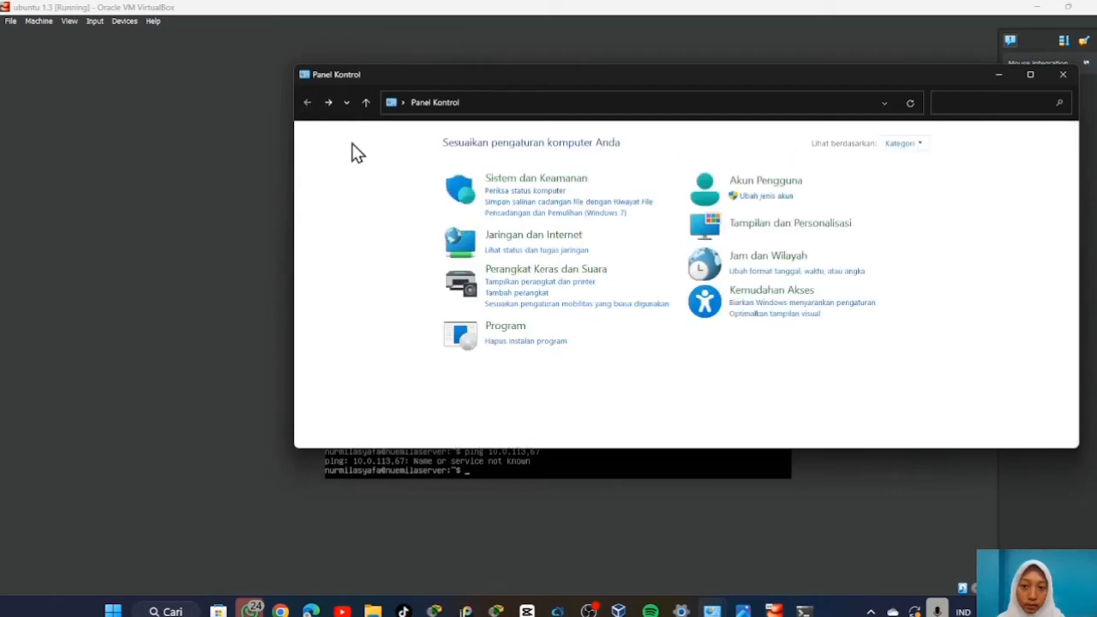
click(549, 186)
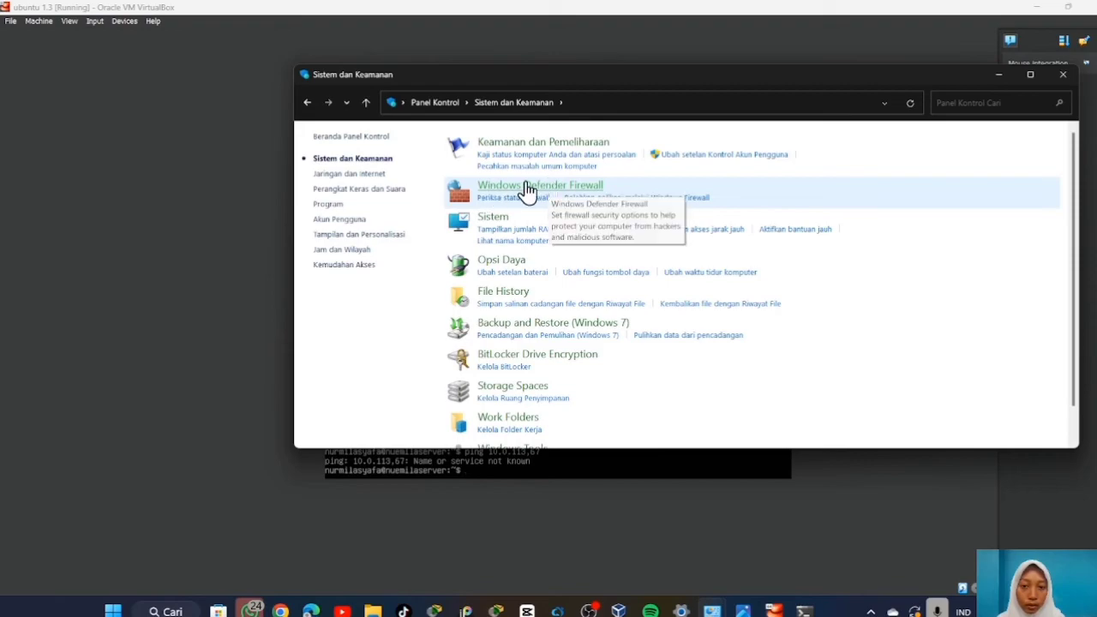
click(533, 193)
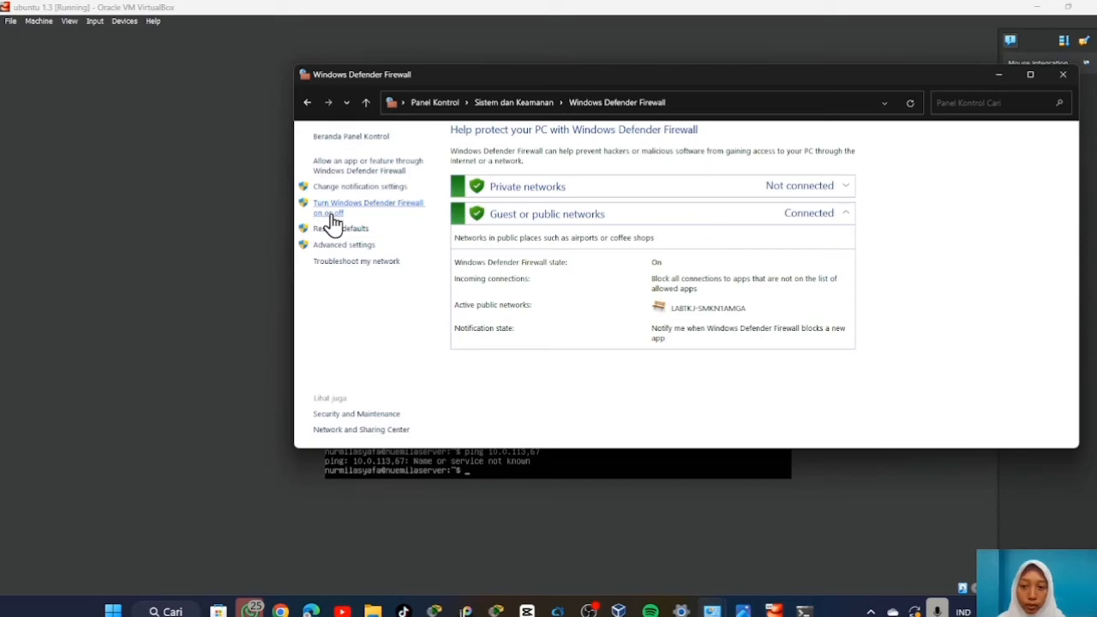
click(334, 214)
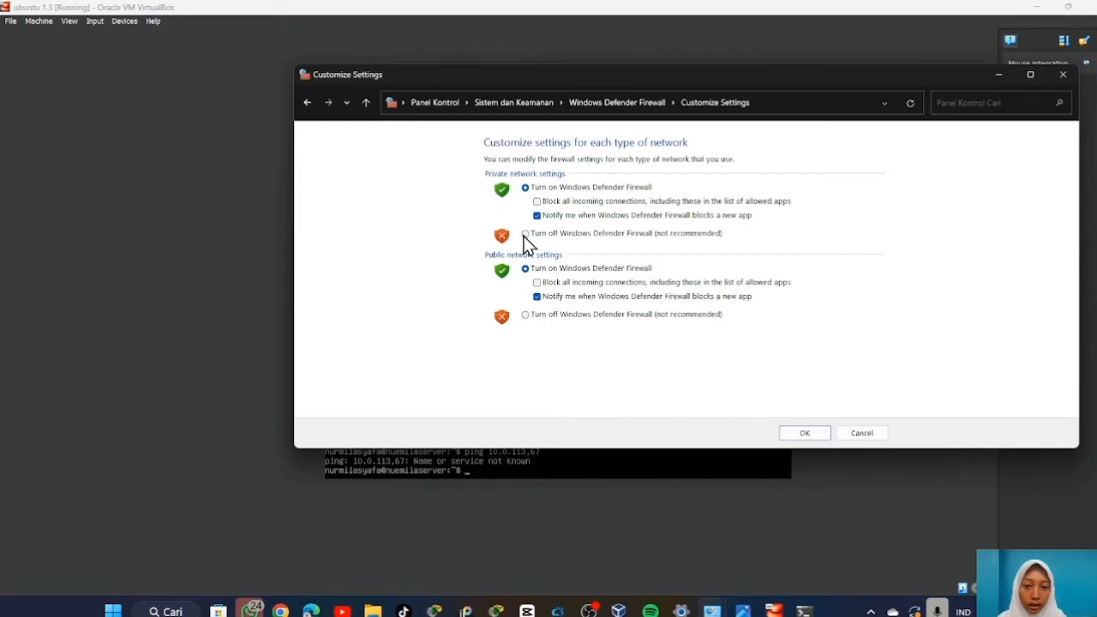
Turn off the firewall for private and public networks, apply, and return to the Ubuntu VM.
click(525, 234)
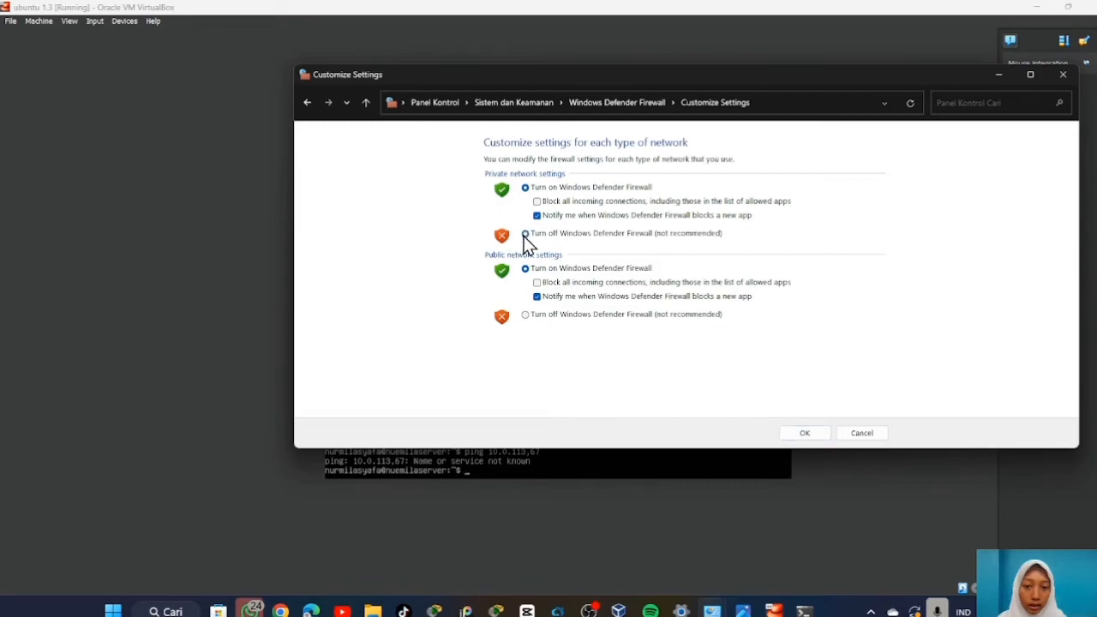
click(526, 315)
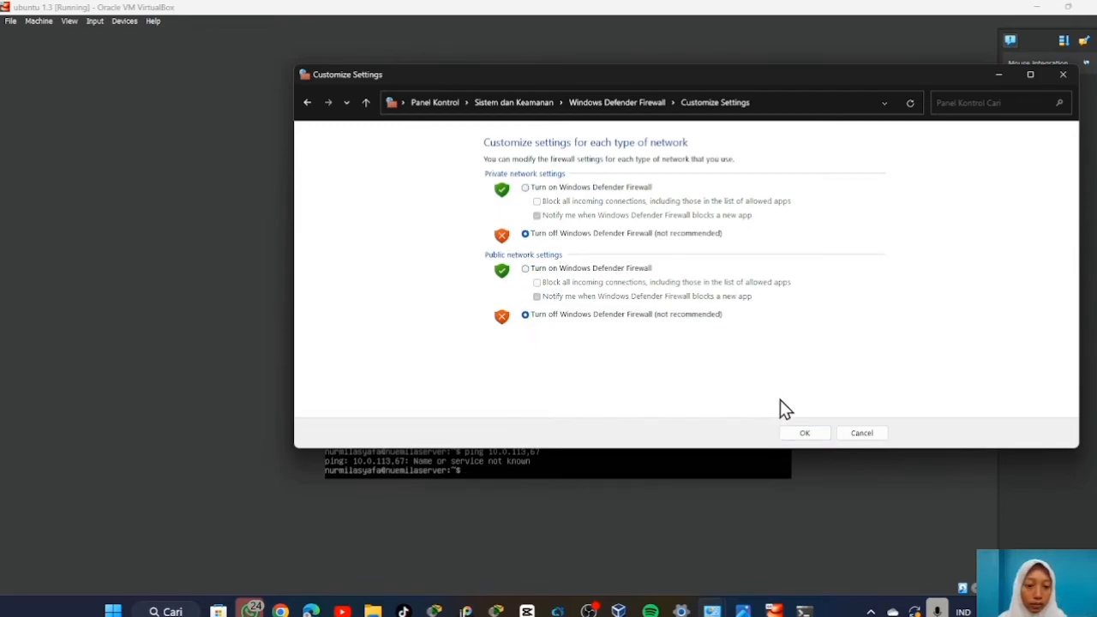
click(805, 433)
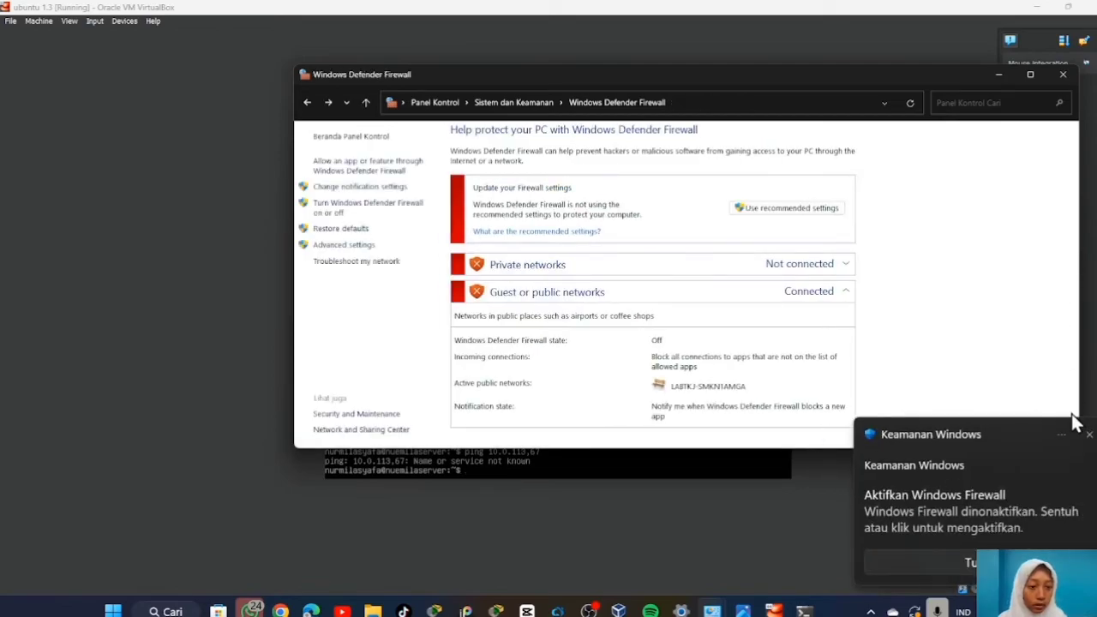
click(1089, 436)
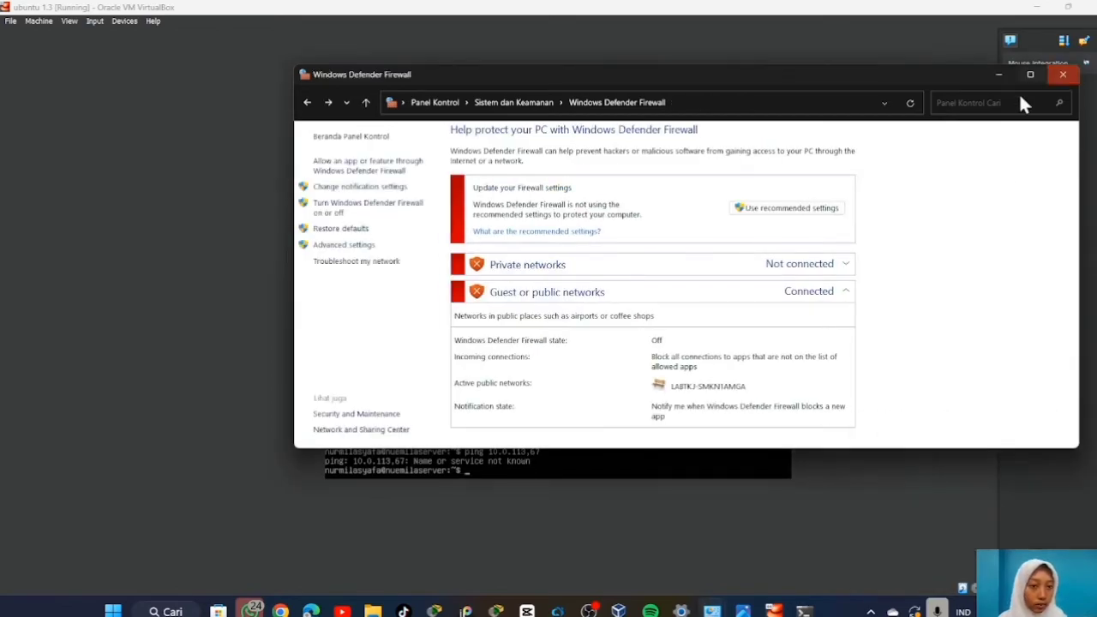
mouse_move(773, 610)
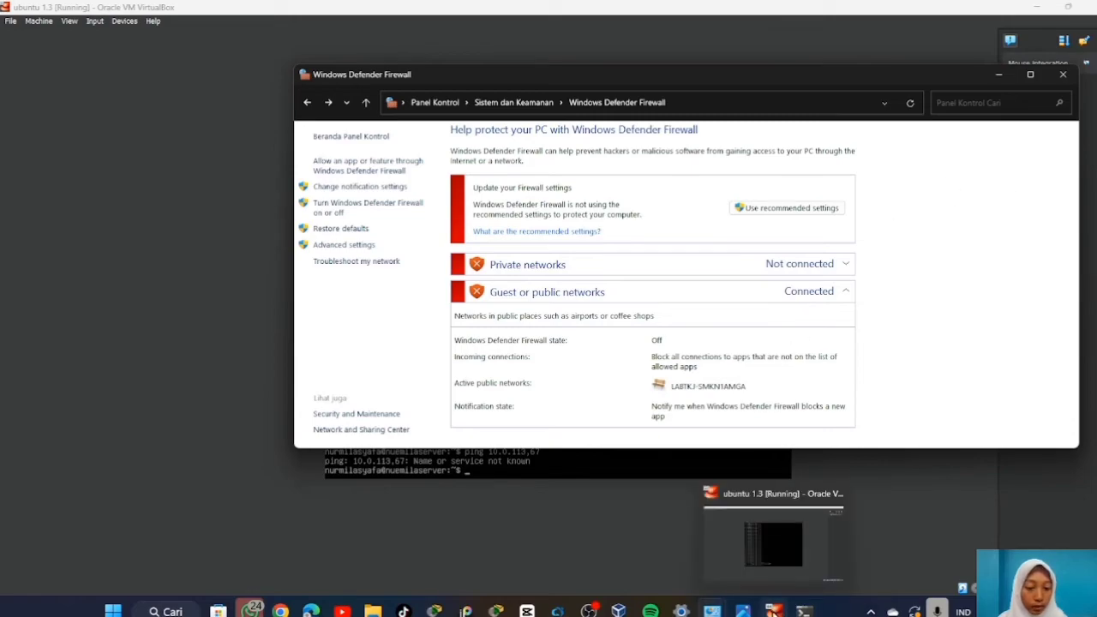
click(778, 548)
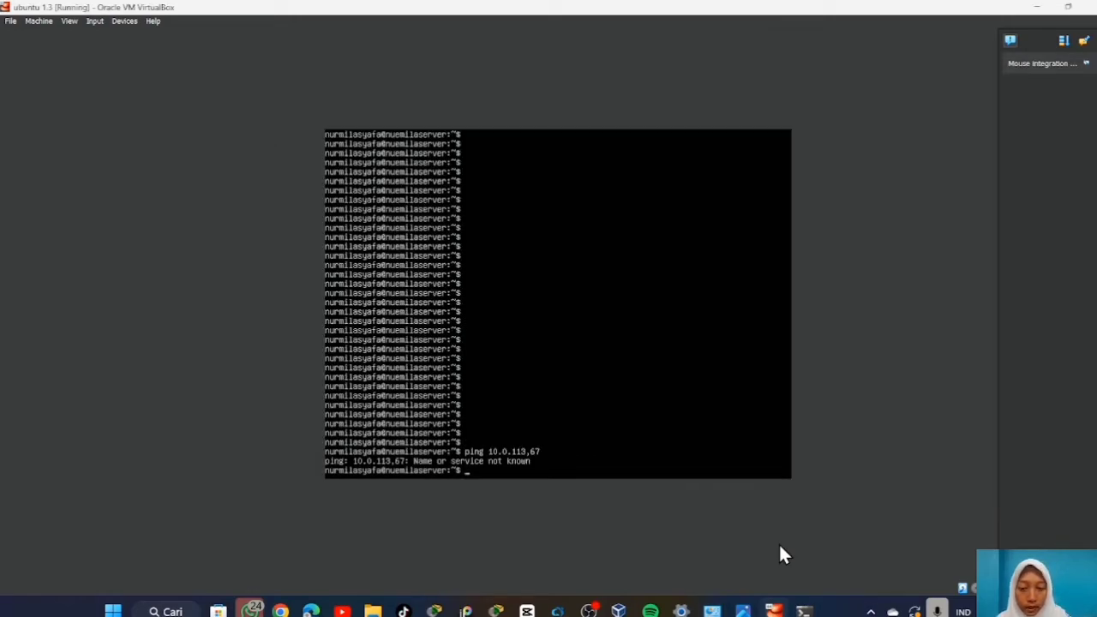
Ping 10.0.113.67 from the Ubuntu server until 6 of 6 replies arrive, then stop with Ctrl+C.
text(p)
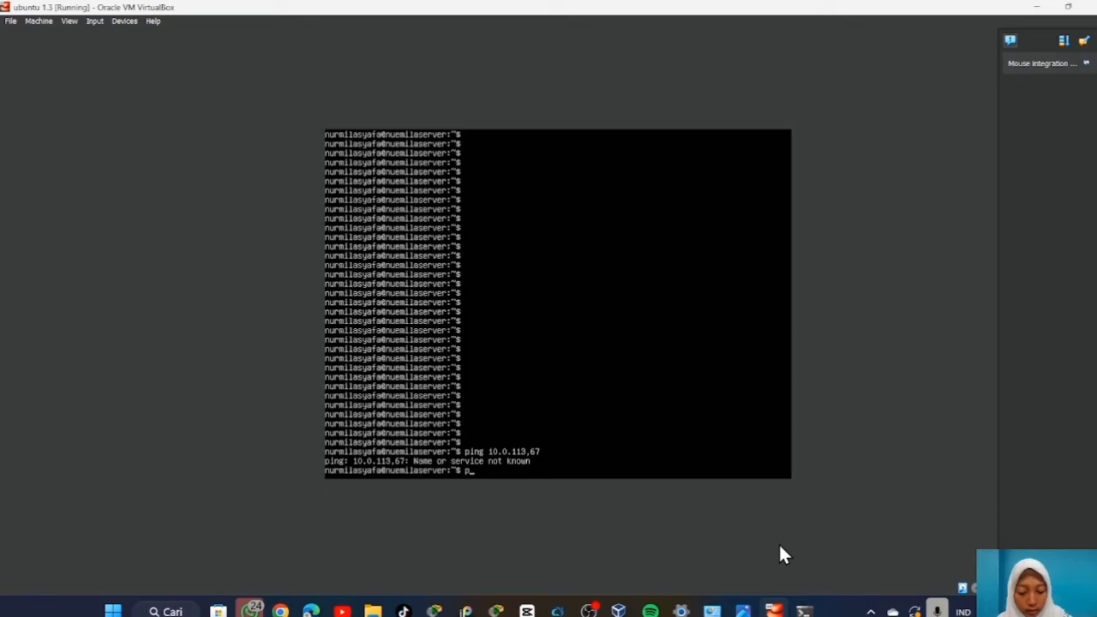
text(ing)
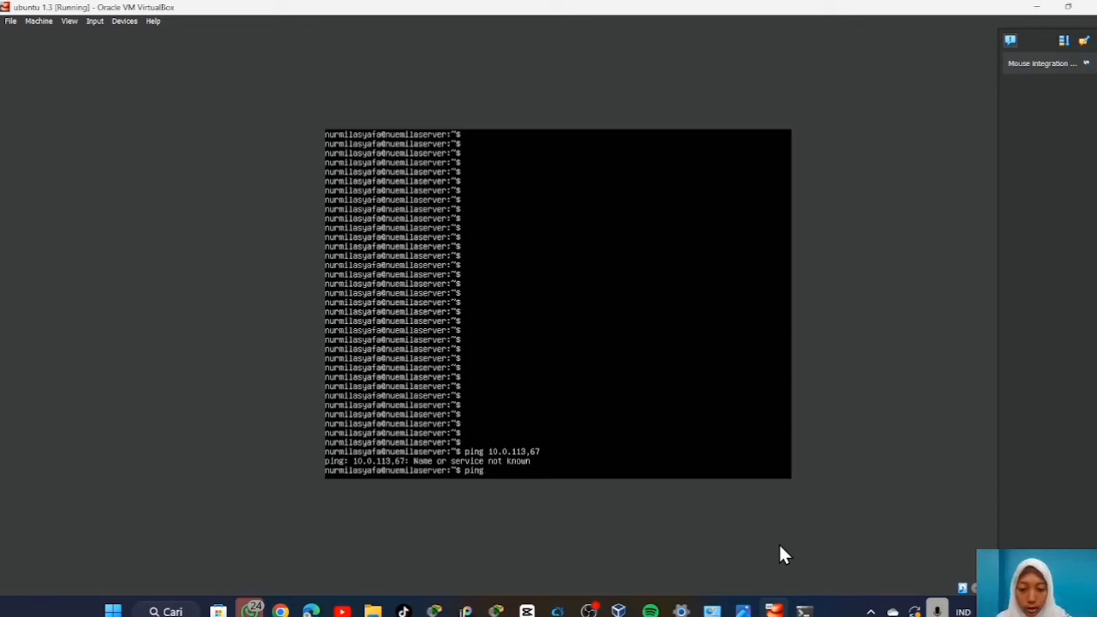
text( 10.)
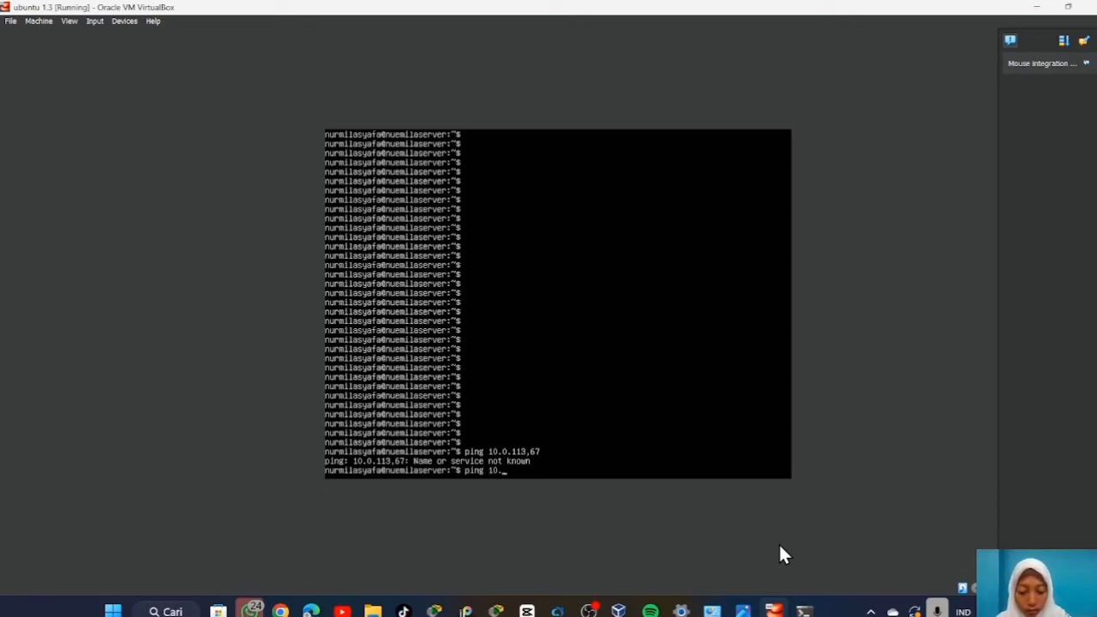
text(0.113)
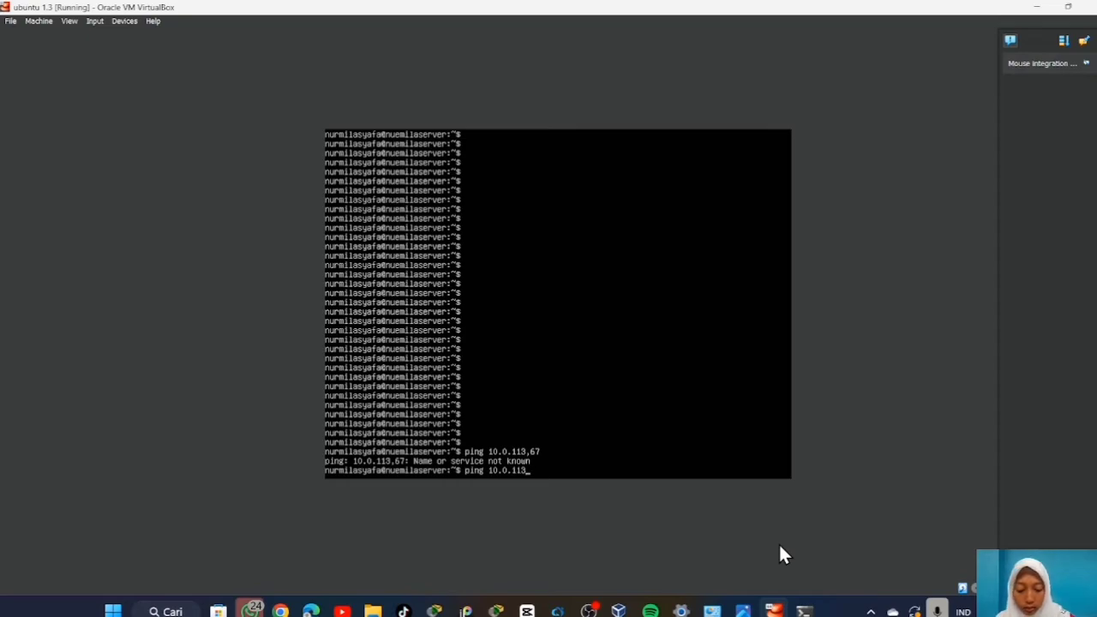
text(.67)
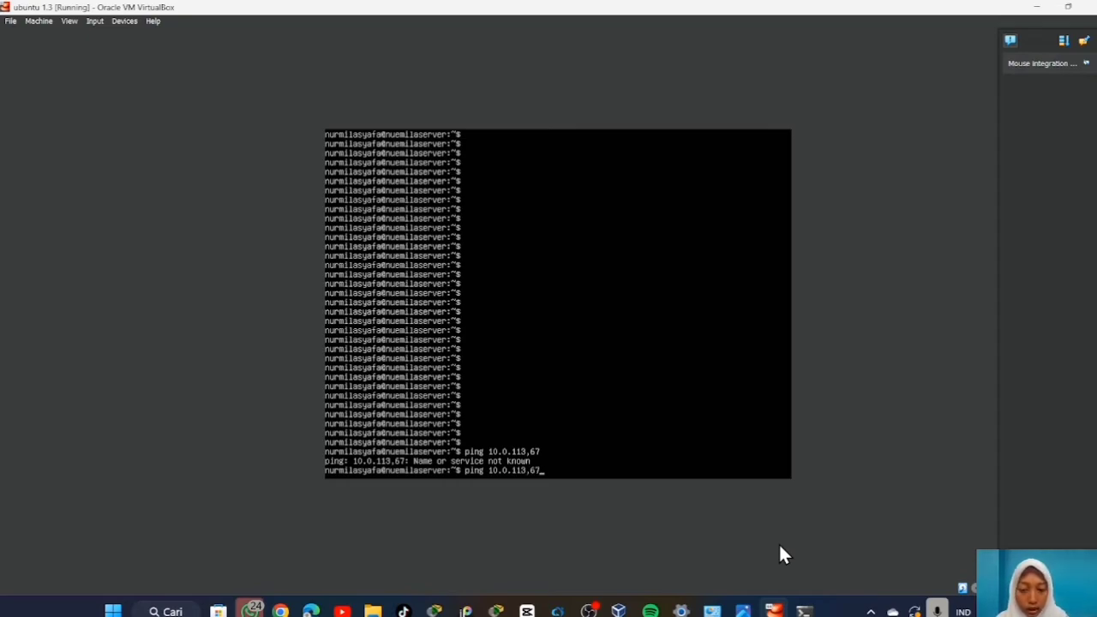
key(Return)
text(ping 10.0.113)
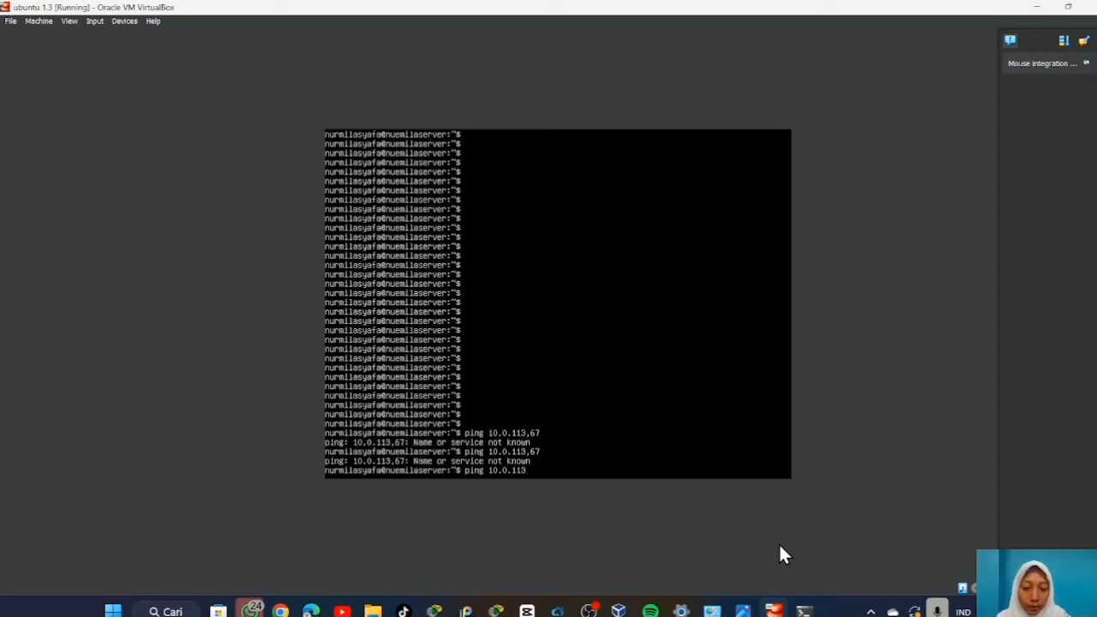
text(.)
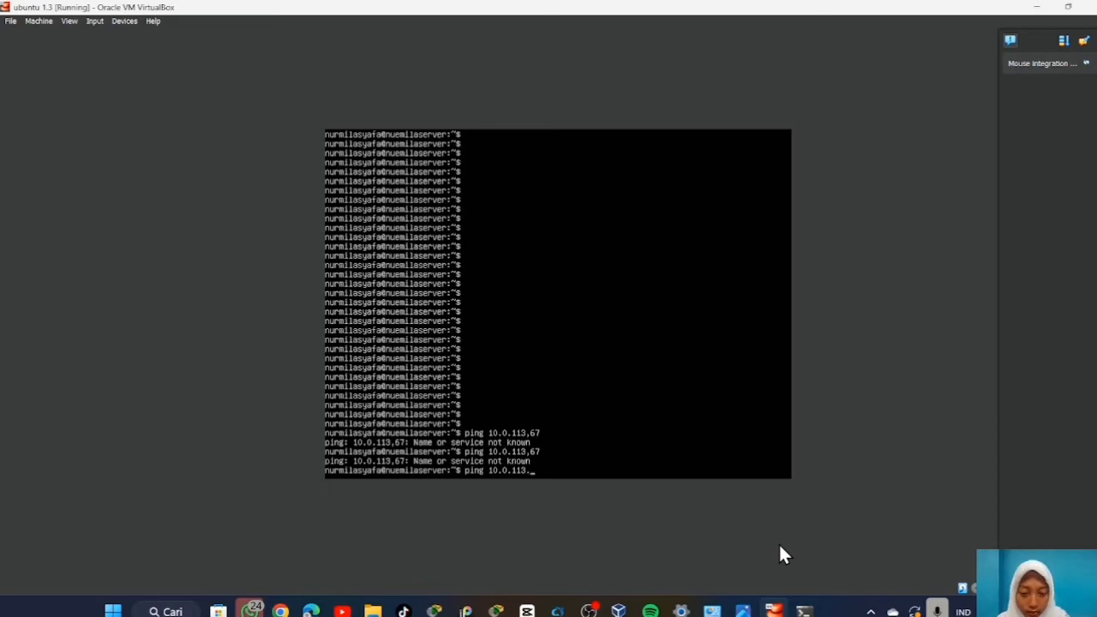
text(67)
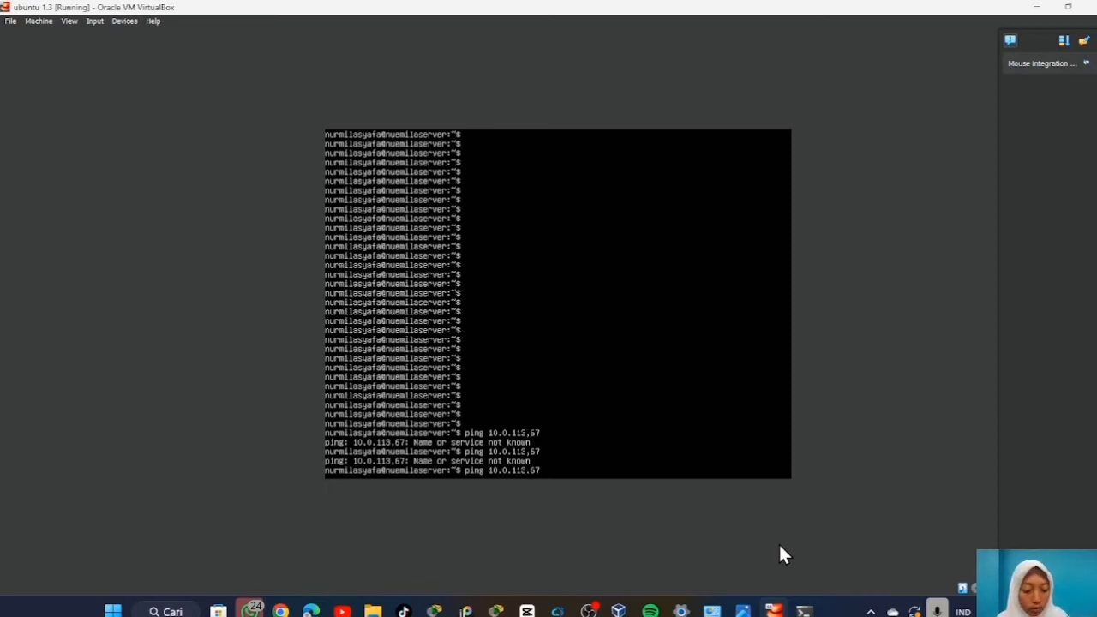
key(Return)
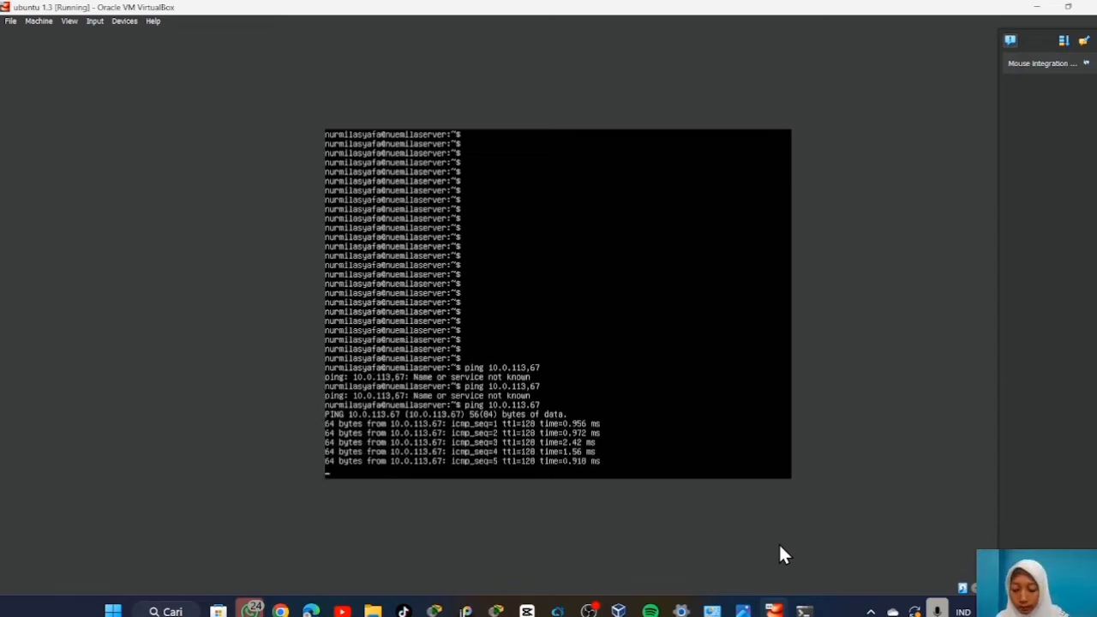
key(ctrl+c)
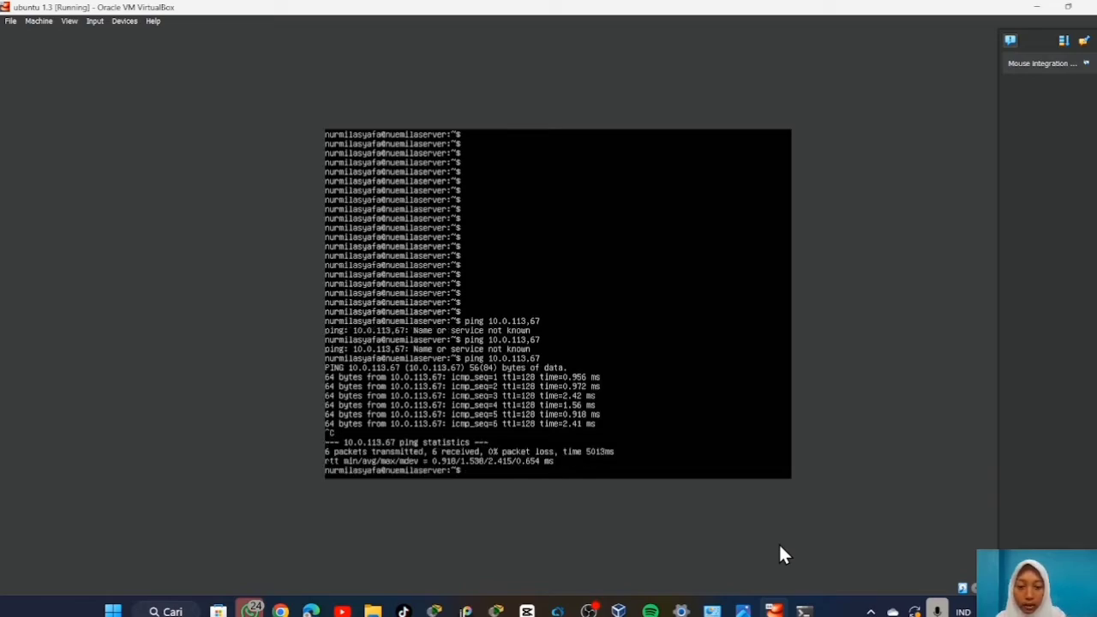